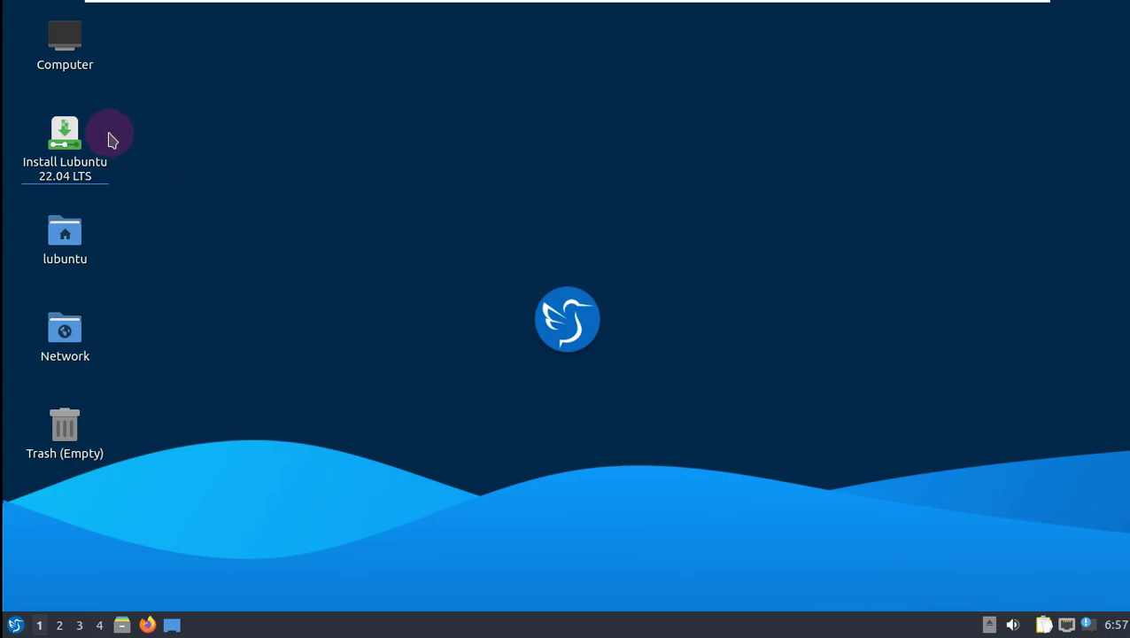
- Launch the Lubuntu 22.04 LTS installer and continue with American English as the installer language
right_click(86, 131)
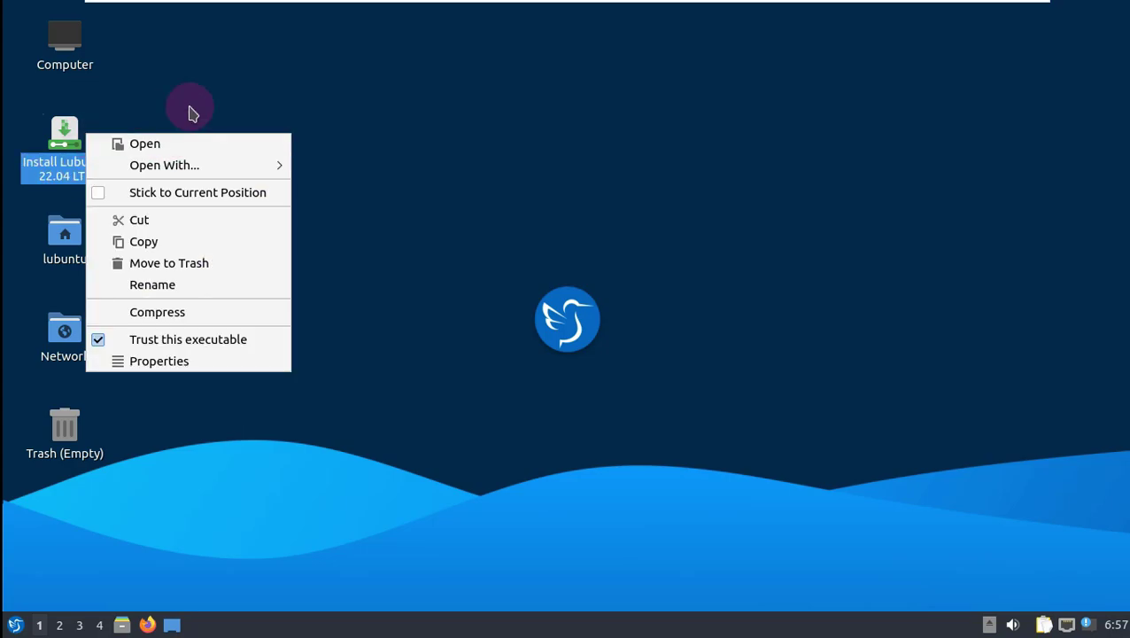
click(88, 130)
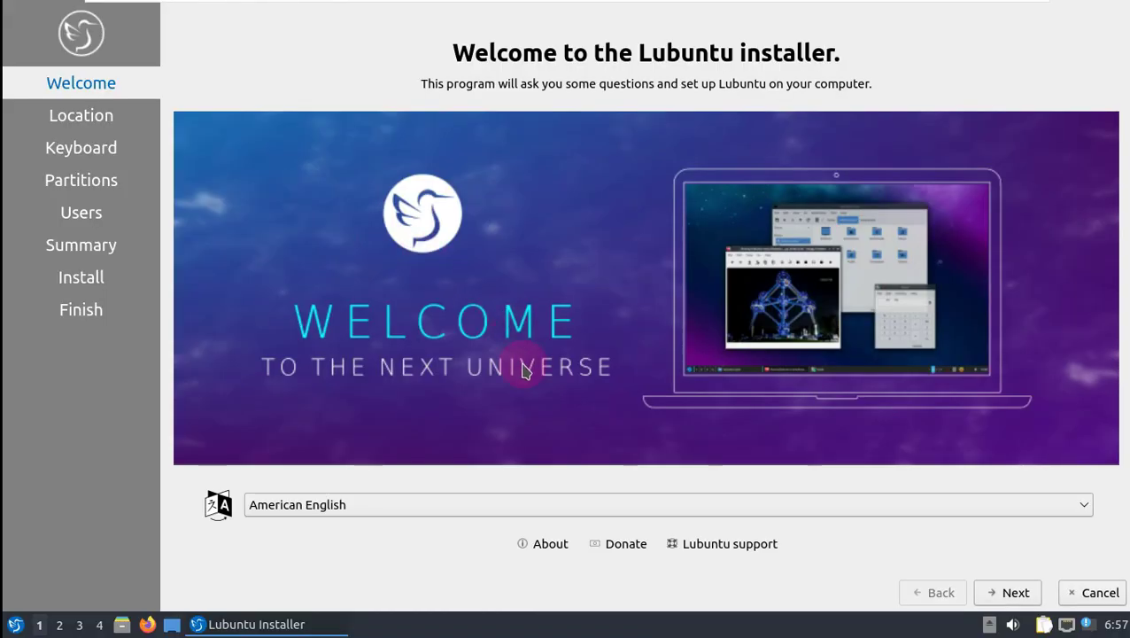
click(557, 505)
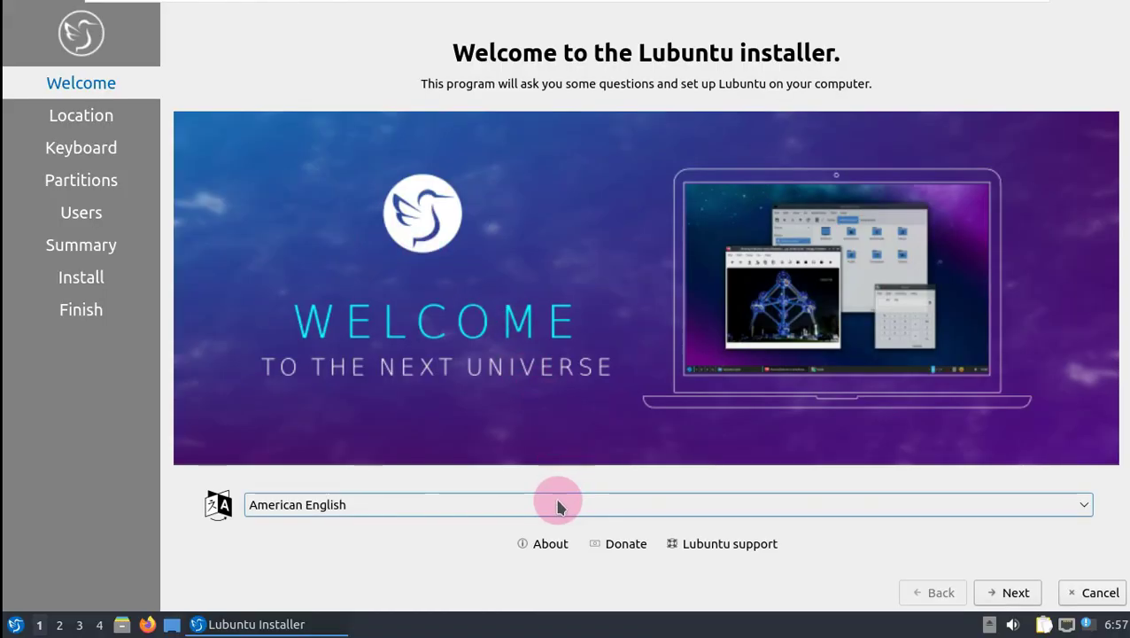
scroll(611, 381, up, 3)
scroll(600, 434, down, 12)
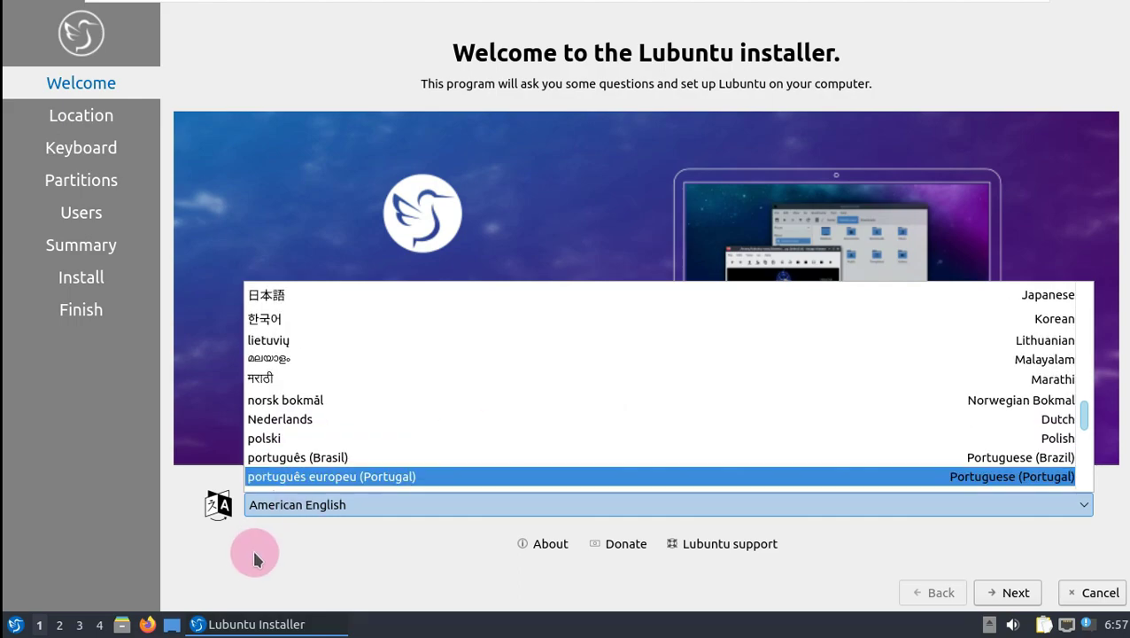
click(254, 546)
click(1010, 592)
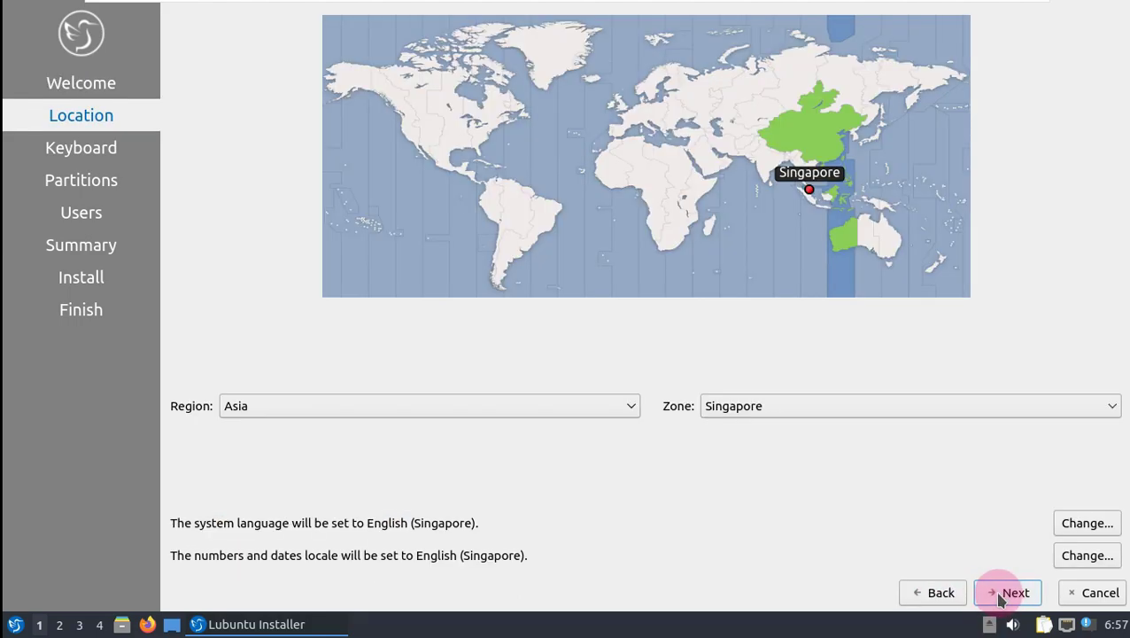
- Set the time zone to Los Angeles in the America region and continue to the keyboard settings
click(416, 134)
click(400, 404)
click(400, 404)
click(863, 410)
click(863, 410)
click(894, 241)
click(907, 244)
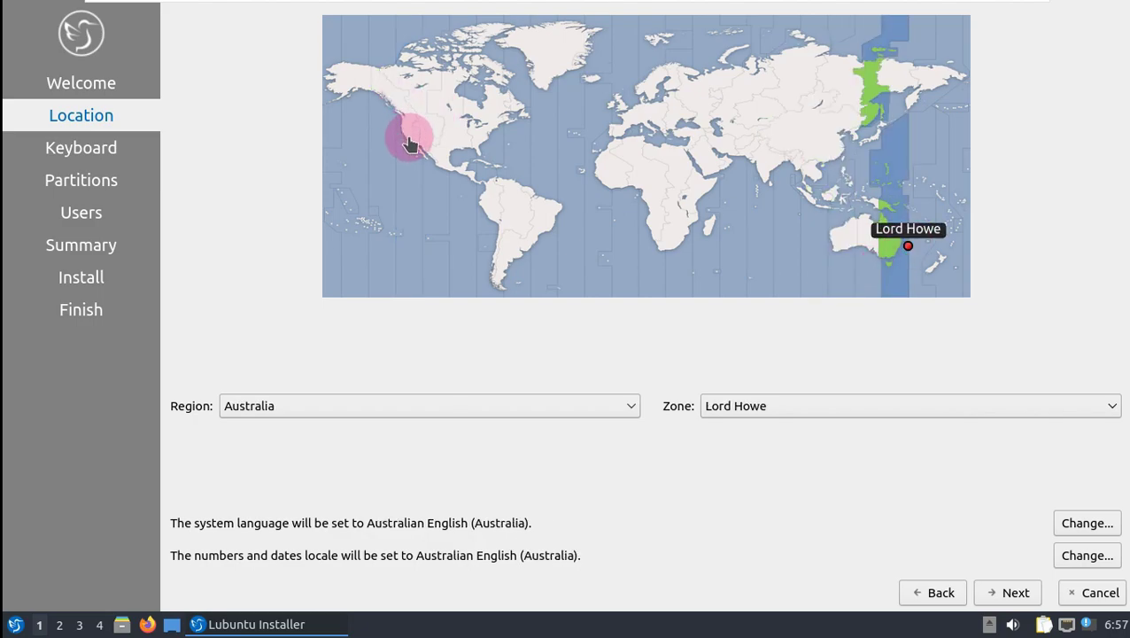
click(410, 143)
click(1007, 592)
- Keep the Generic 105-key PC model with the default English (US) layout and continue to partitioning
click(521, 205)
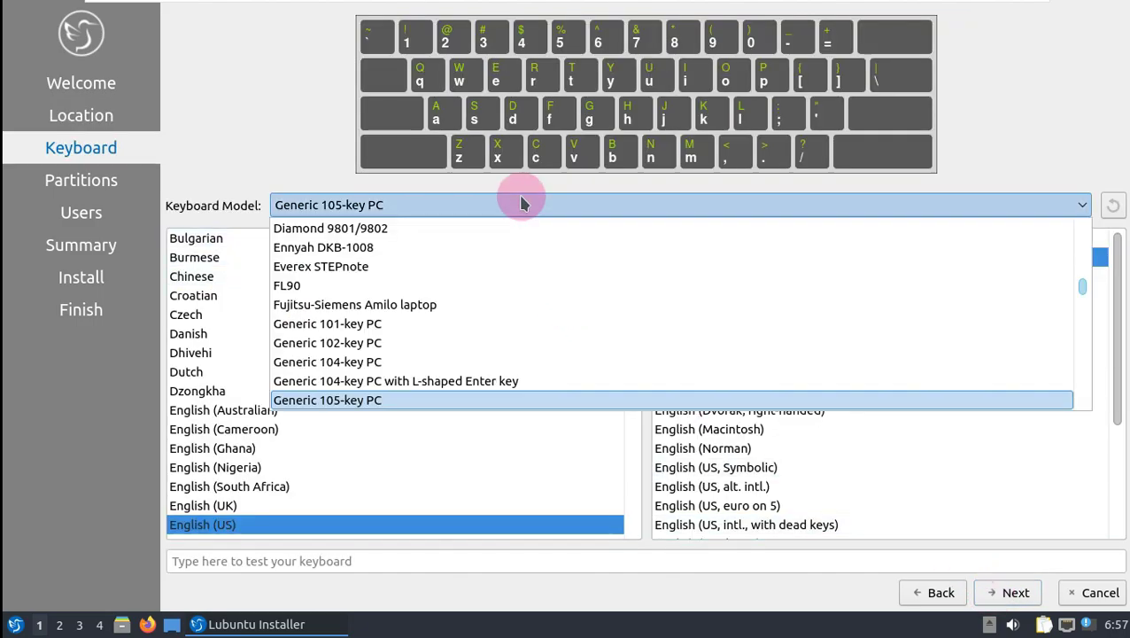
click(1010, 105)
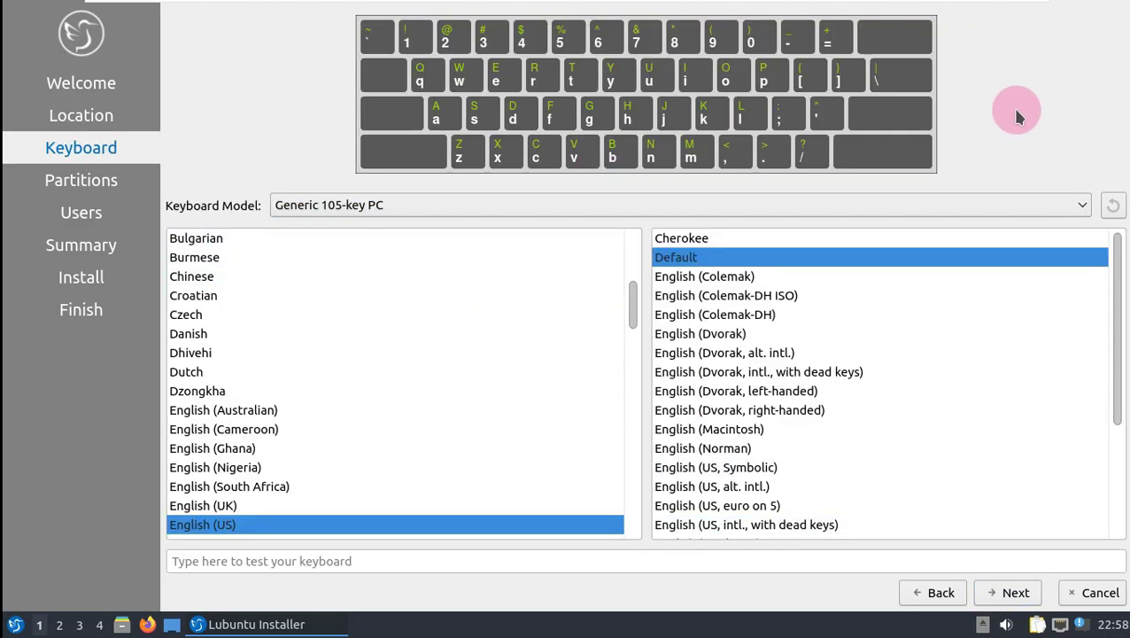
click(1014, 592)
- Choose to erase the VMware Virtual S disk with swap to file, no encryption, and the boot loader on its Master Boot Record, and continue
click(479, 21)
click(520, 240)
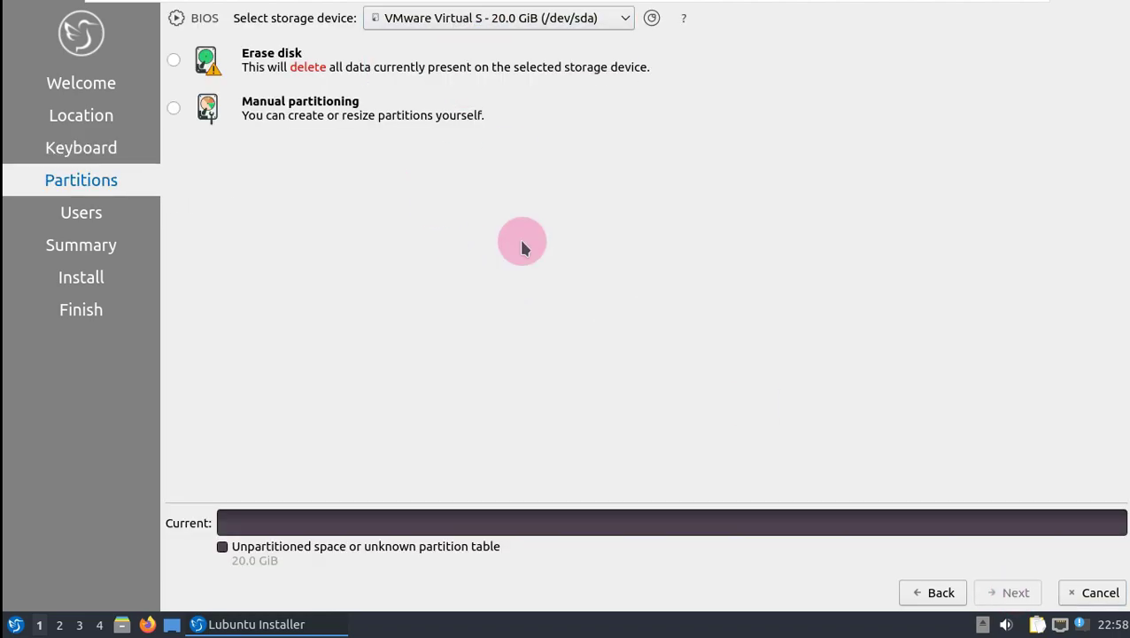
click(173, 60)
click(273, 108)
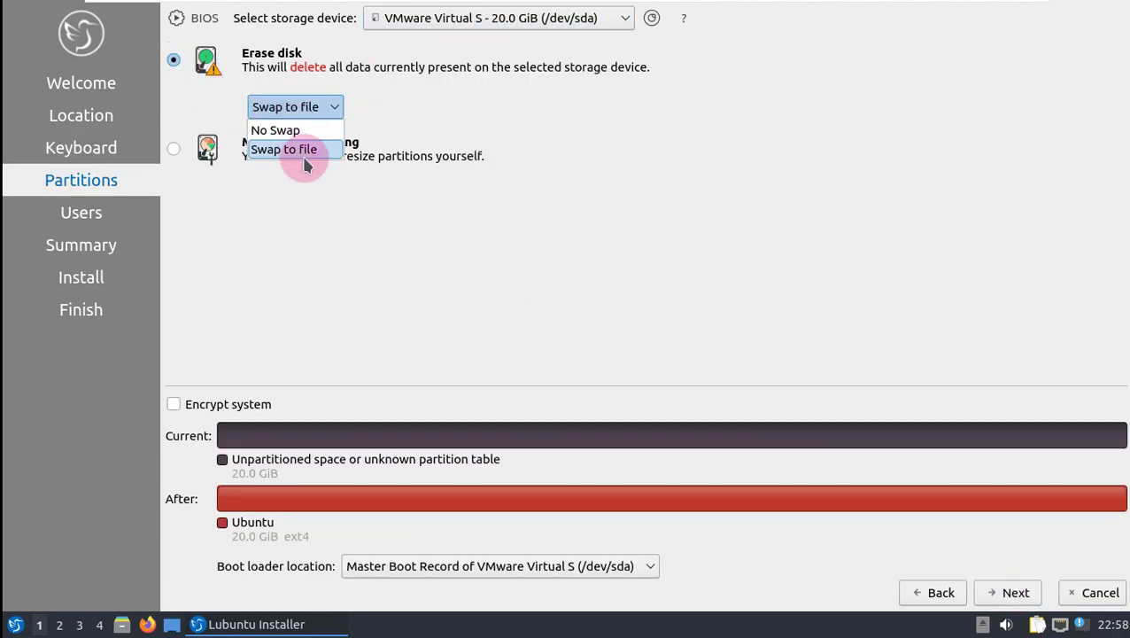
click(751, 126)
click(246, 407)
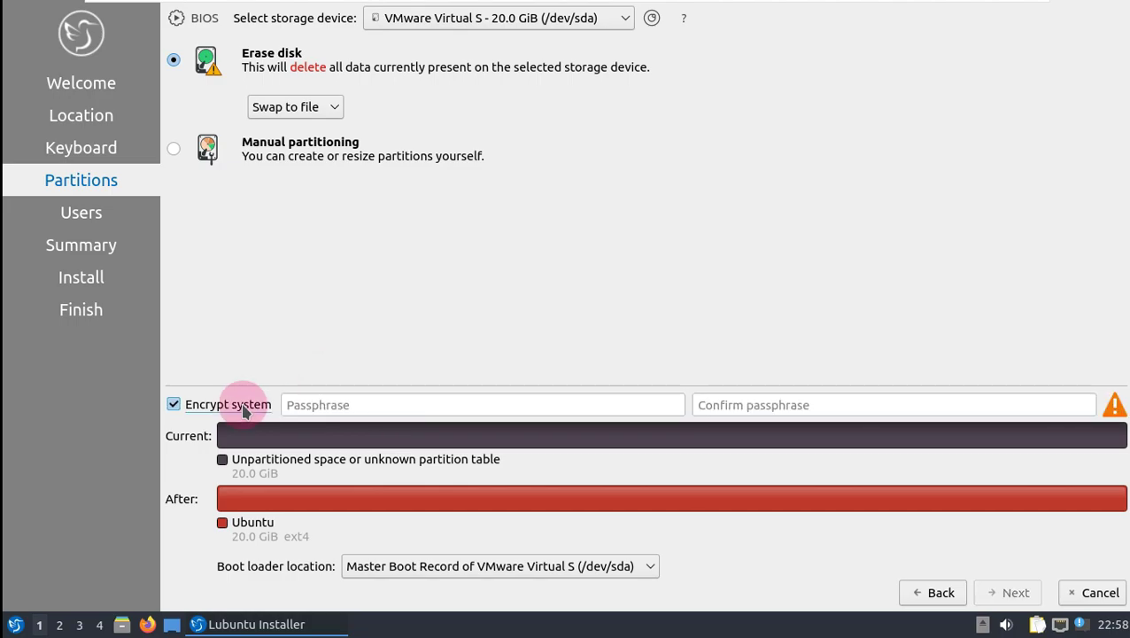
click(246, 407)
click(401, 572)
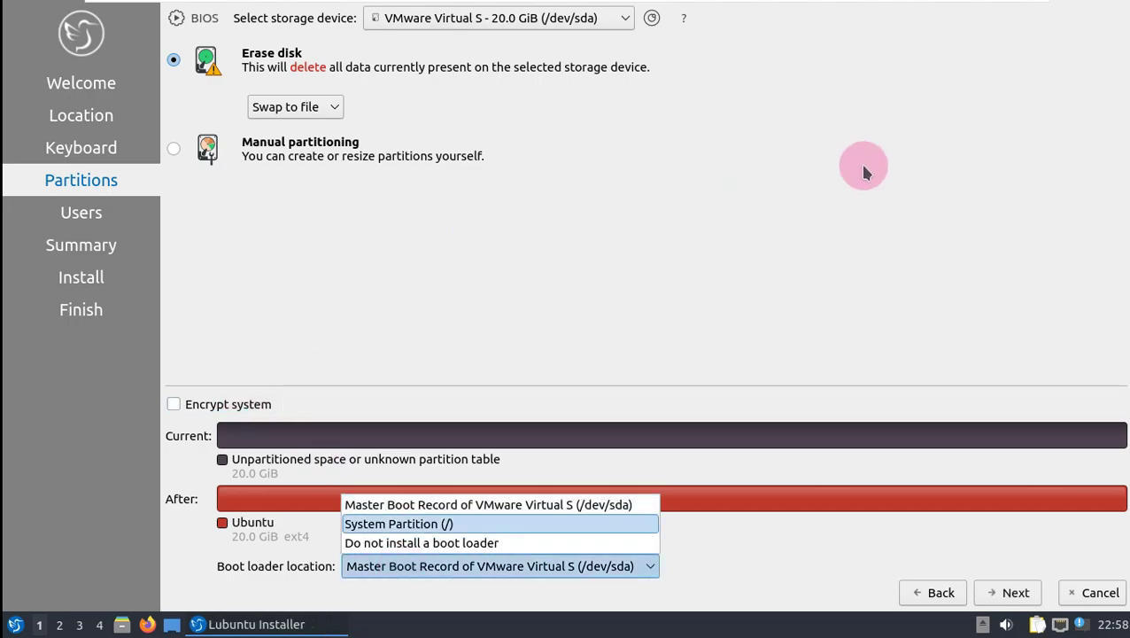
click(841, 209)
click(1030, 598)
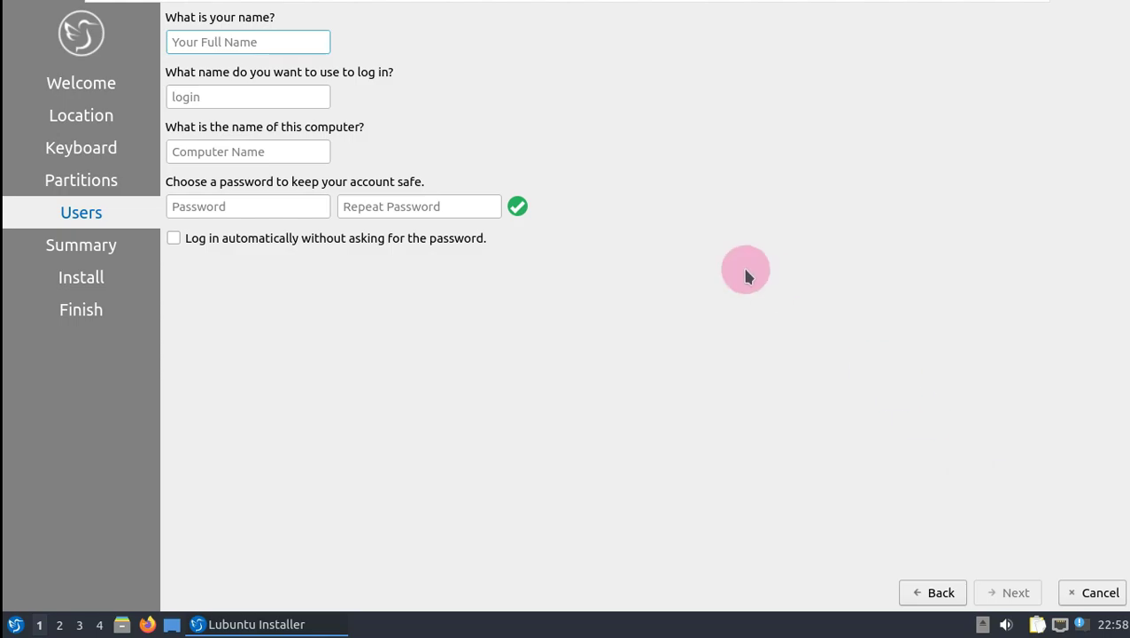
- Enable automatic login, fill in the user's name, set the computer name to runboxing, enter the account password twice, and continue to the summary
click(434, 238)
click(272, 43)
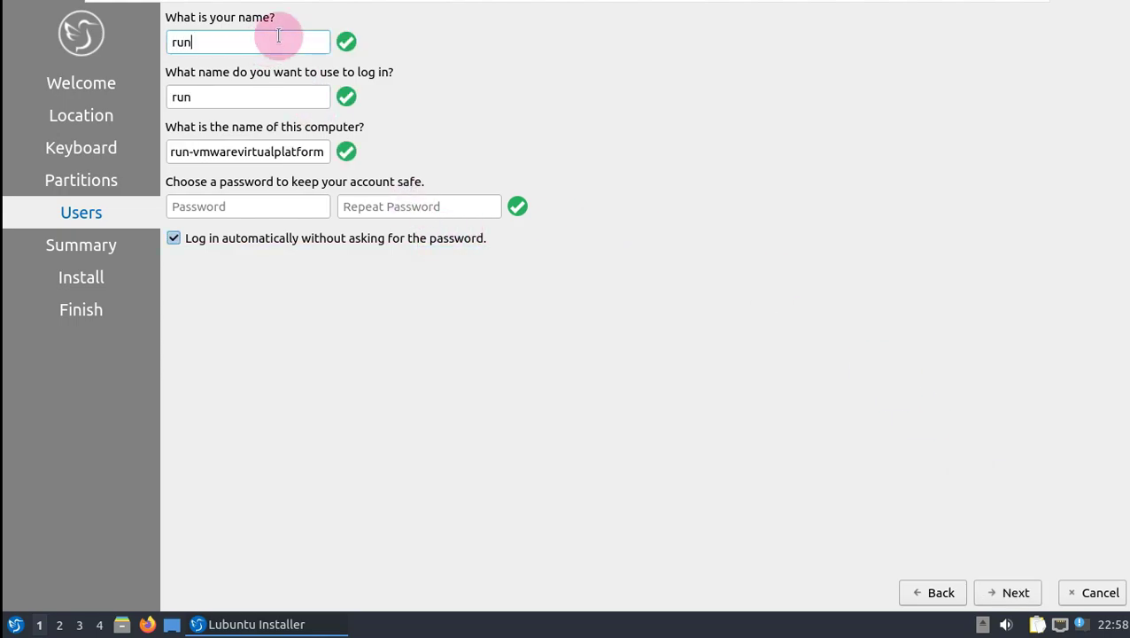
drag(181, 152, 409, 151)
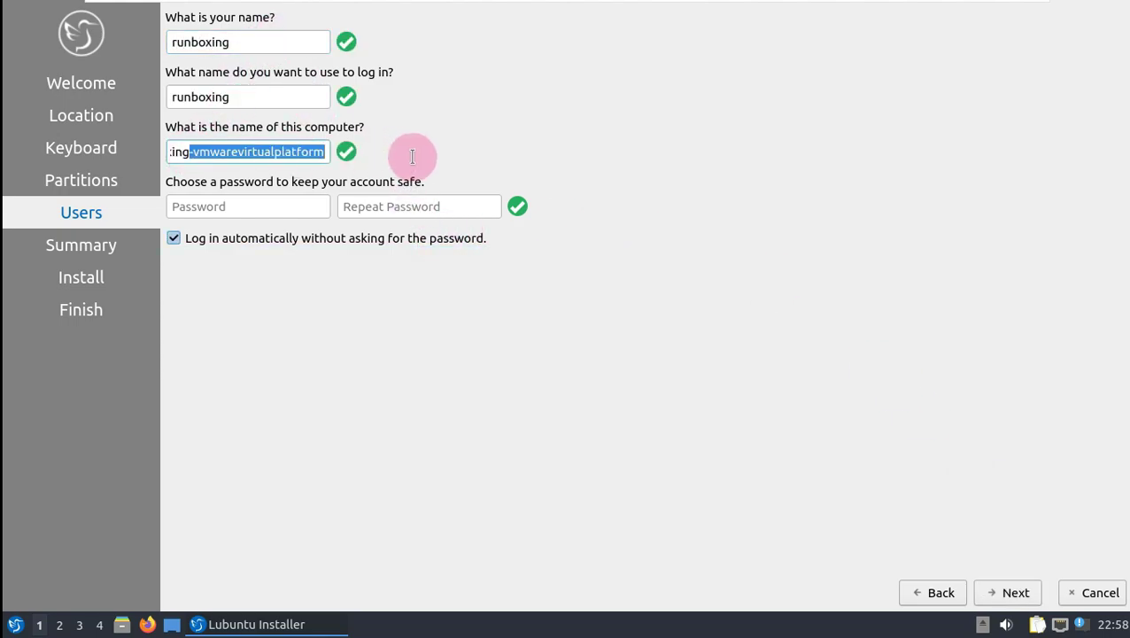
key(BackSpace)
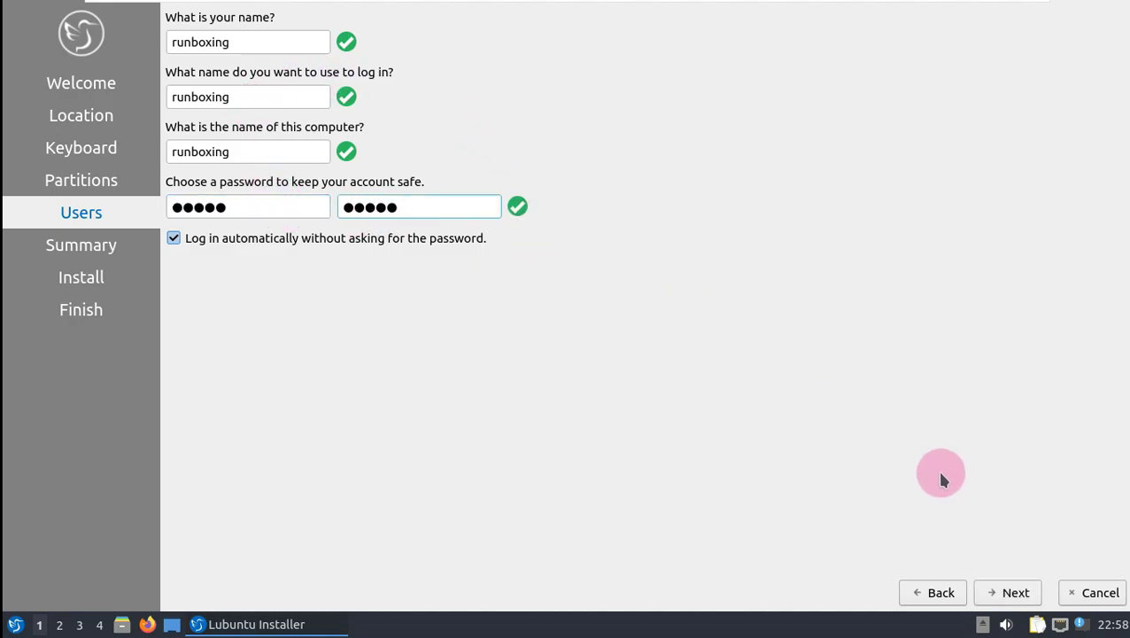
click(1009, 593)
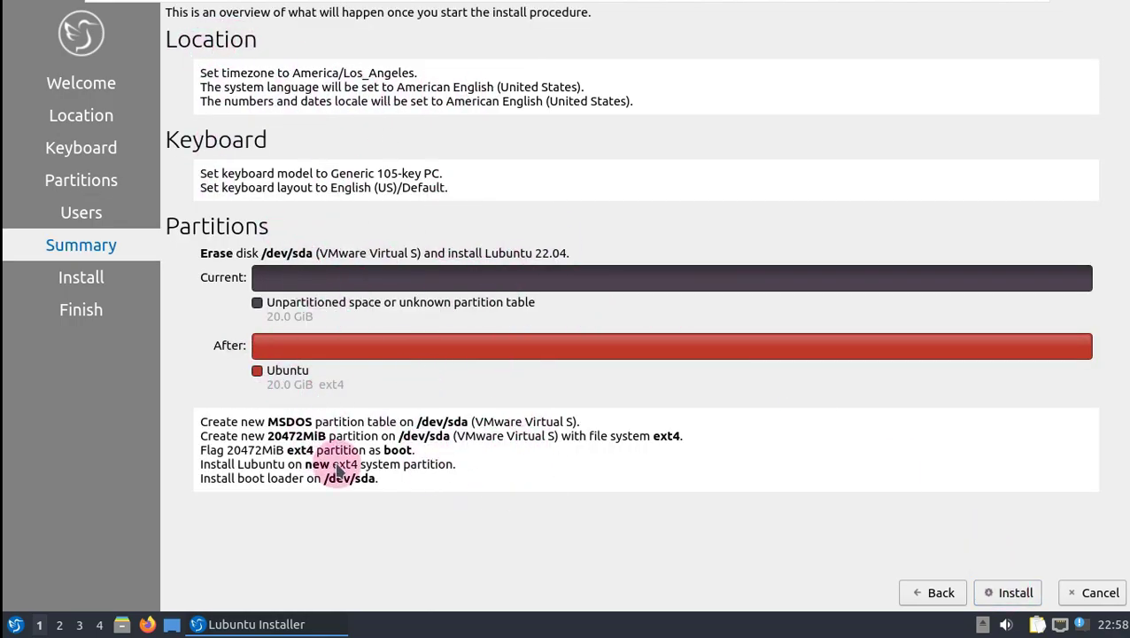
- Install Lubuntu with the summarized settings and restart into the installed system
click(1015, 592)
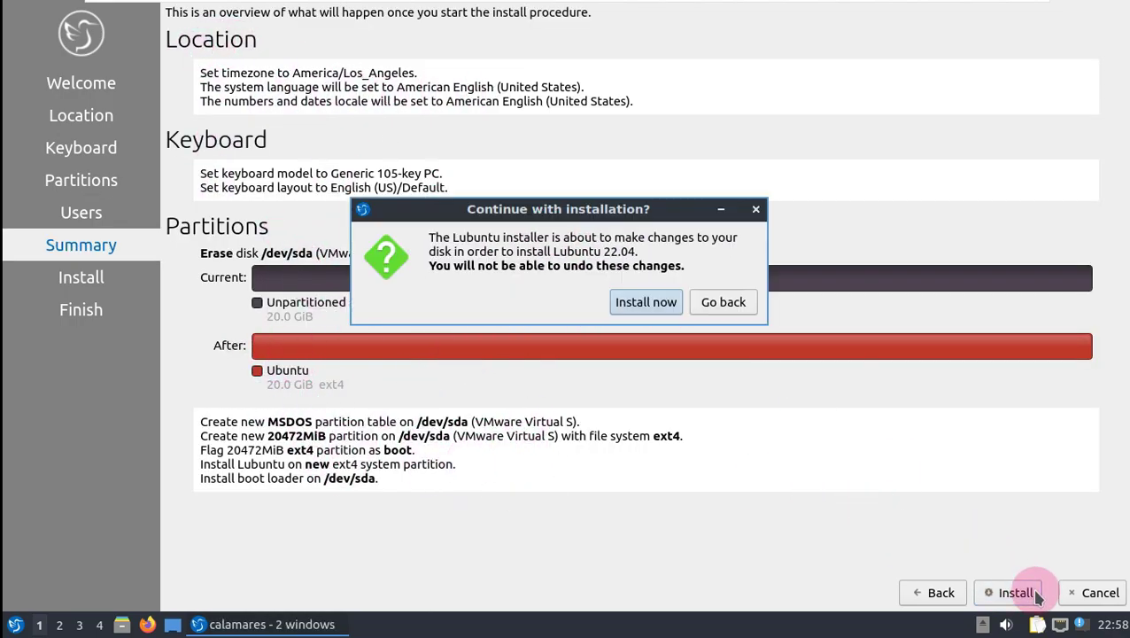
click(629, 302)
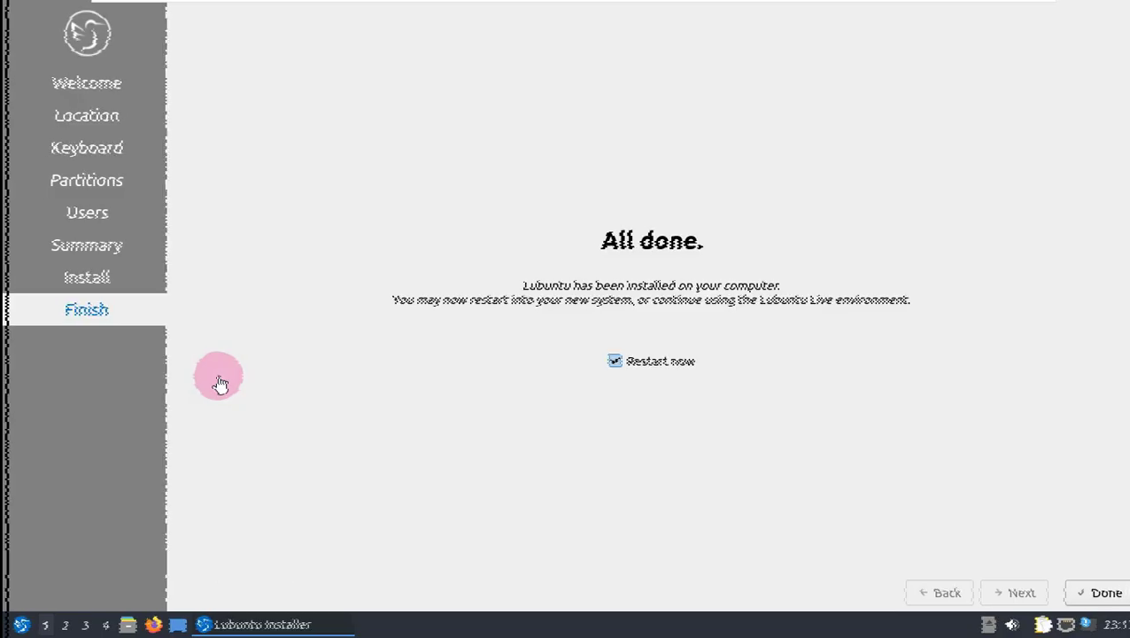
click(1072, 591)
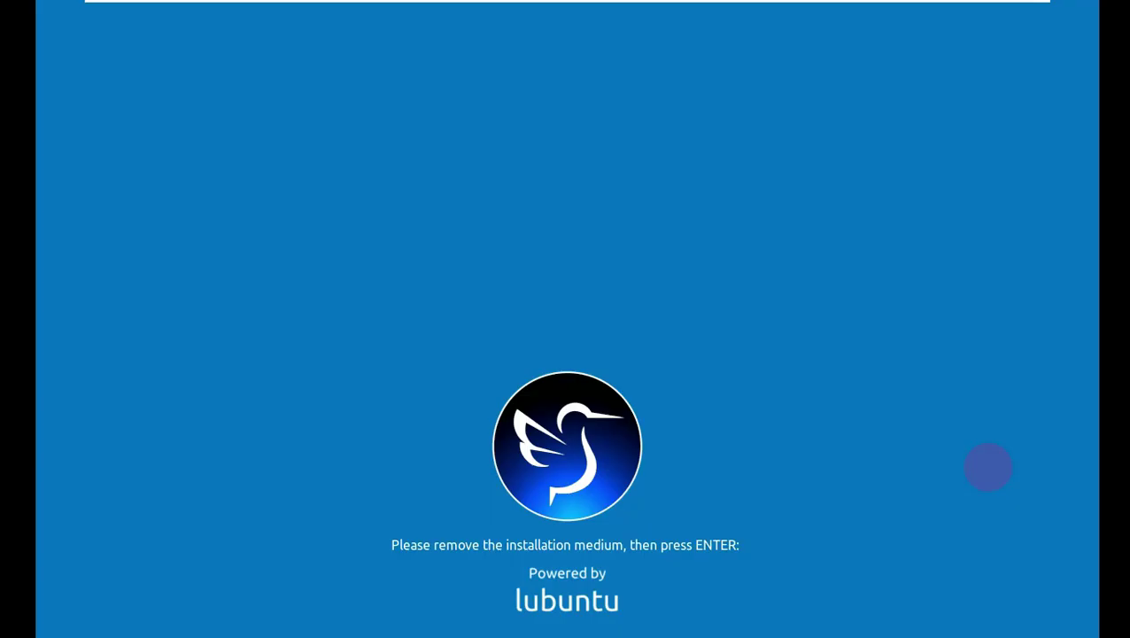
key(Return)
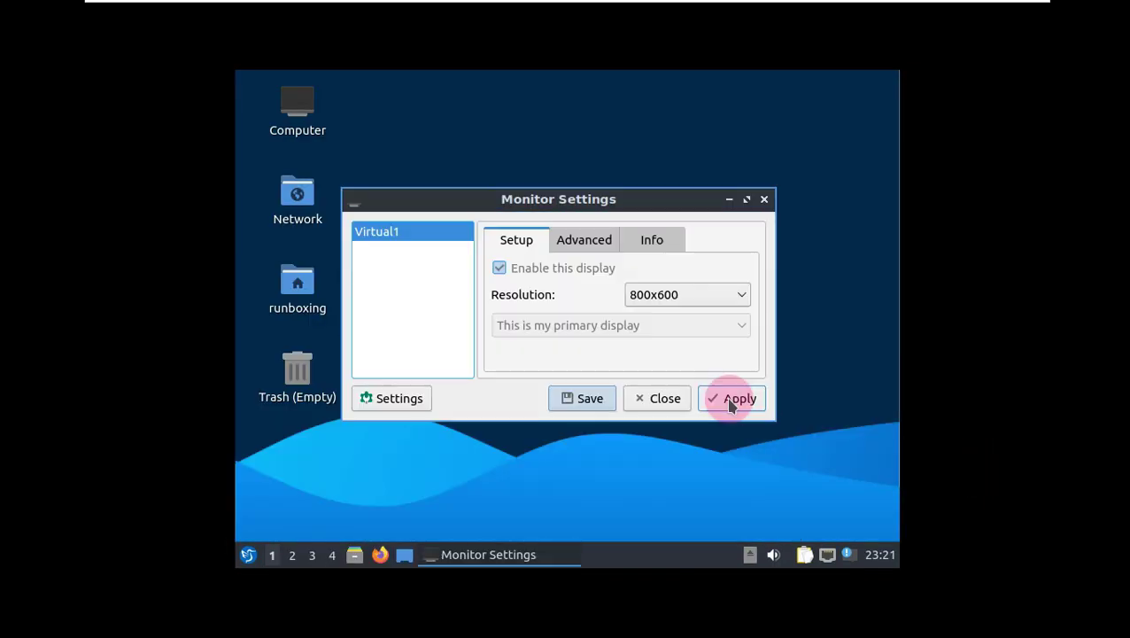
- Apply the new screen resolution for the Virtual1 display in Monitor Settings
click(732, 399)
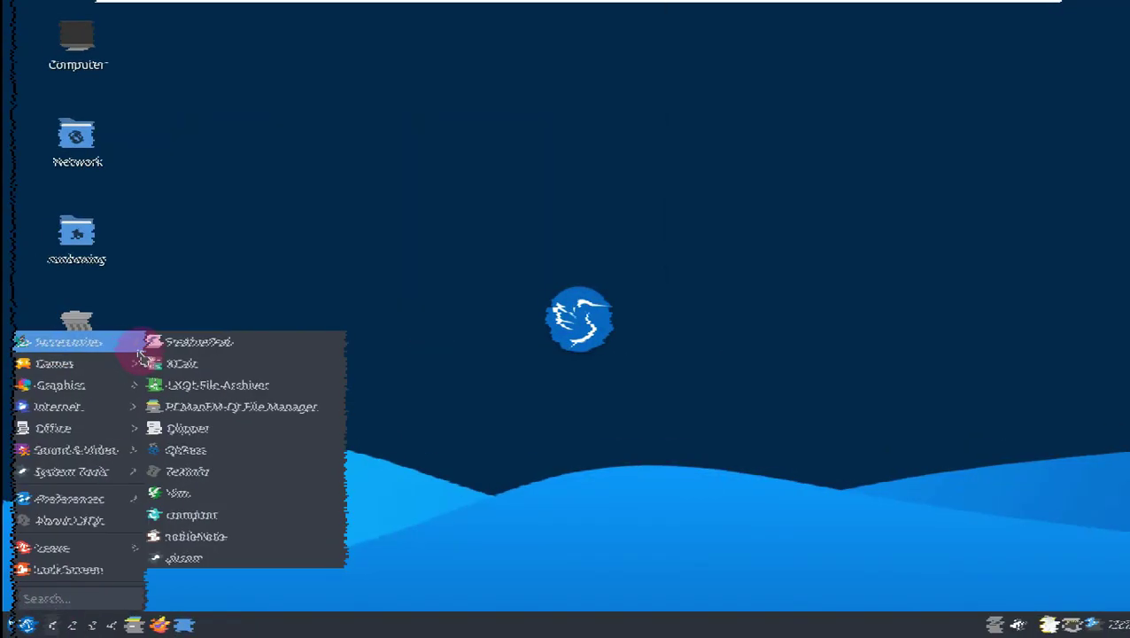
- Open KCalc, check its version information, and close the calculator
click(207, 373)
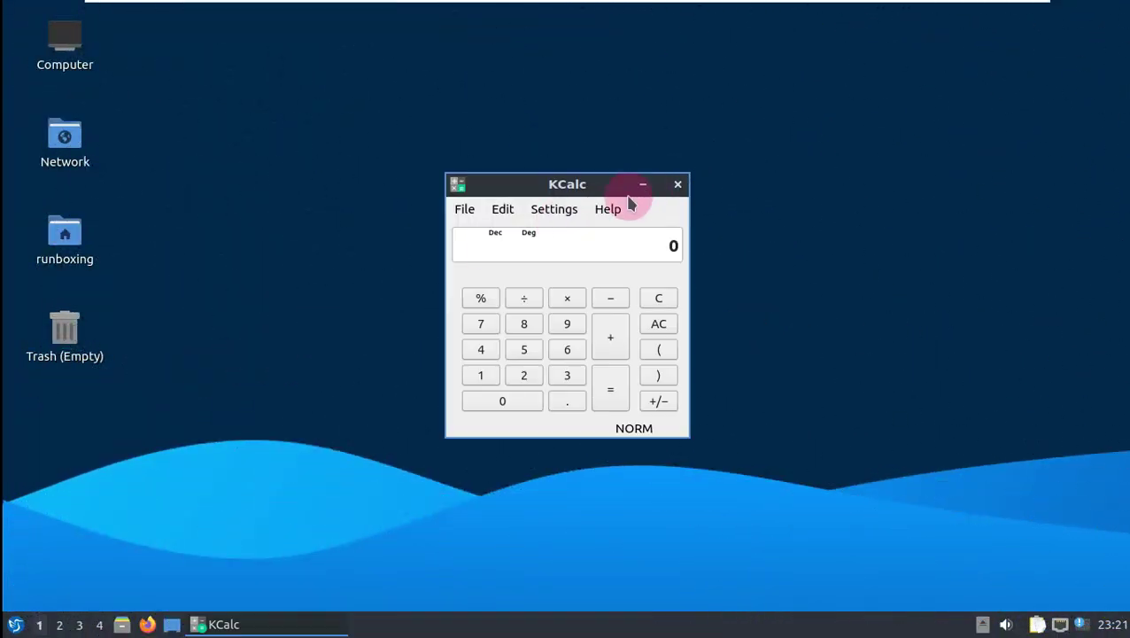
click(619, 209)
click(655, 333)
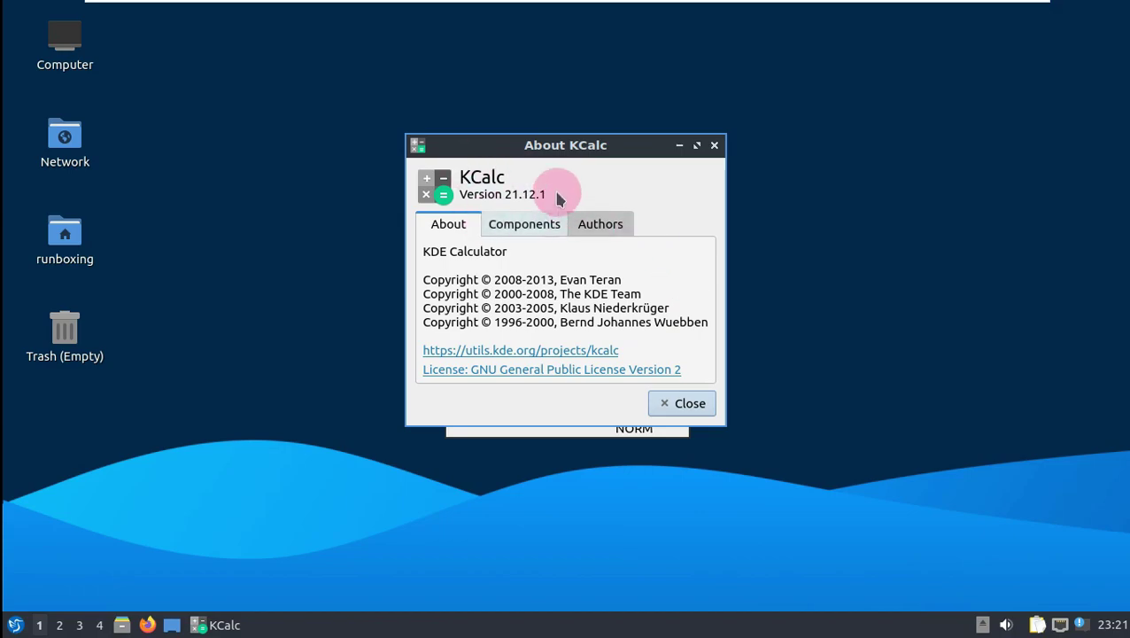
click(704, 407)
click(676, 184)
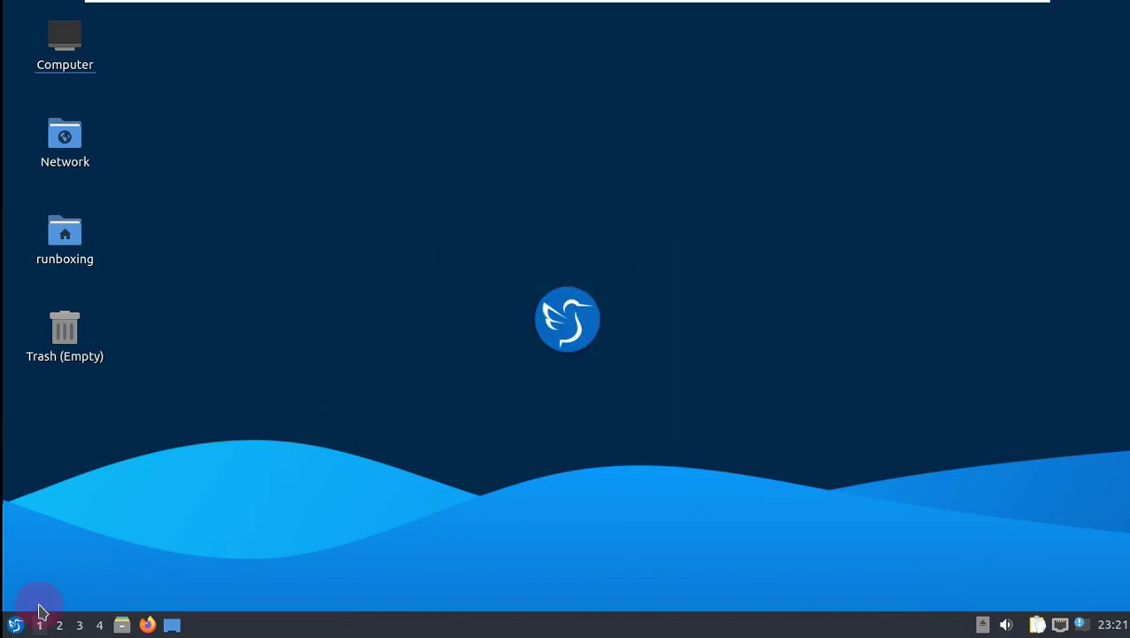
- Browse the installed programs under Accessories, Graphics, Internet, Sound & Video, System Tools and Preferences, including the LXQt Settings entries
click(15, 625)
mouse_move(73, 341)
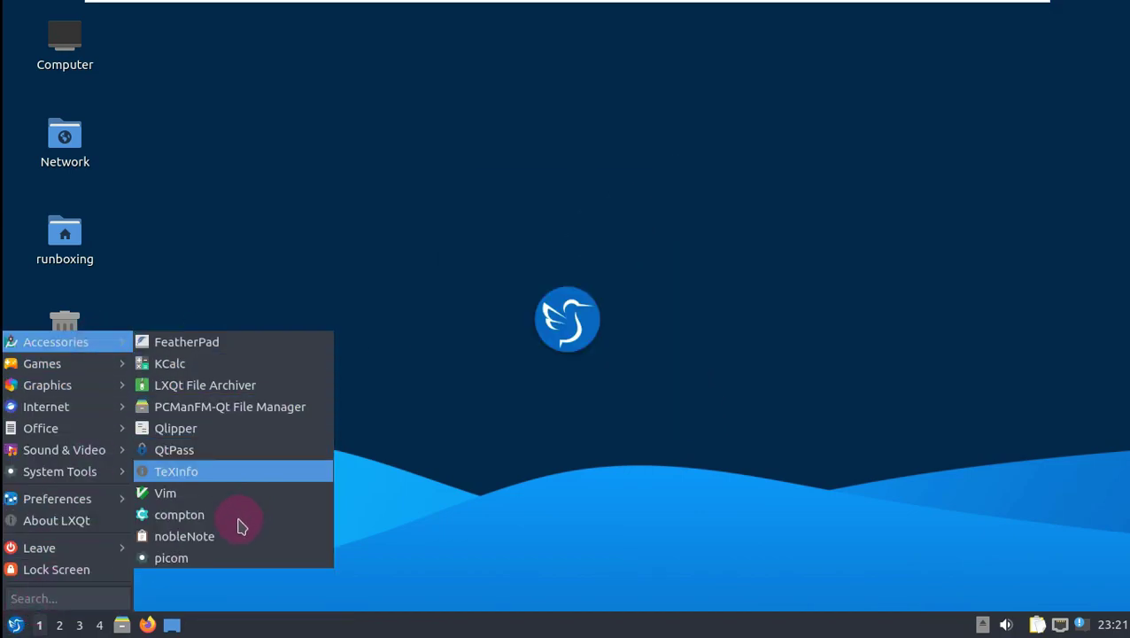
mouse_move(138, 384)
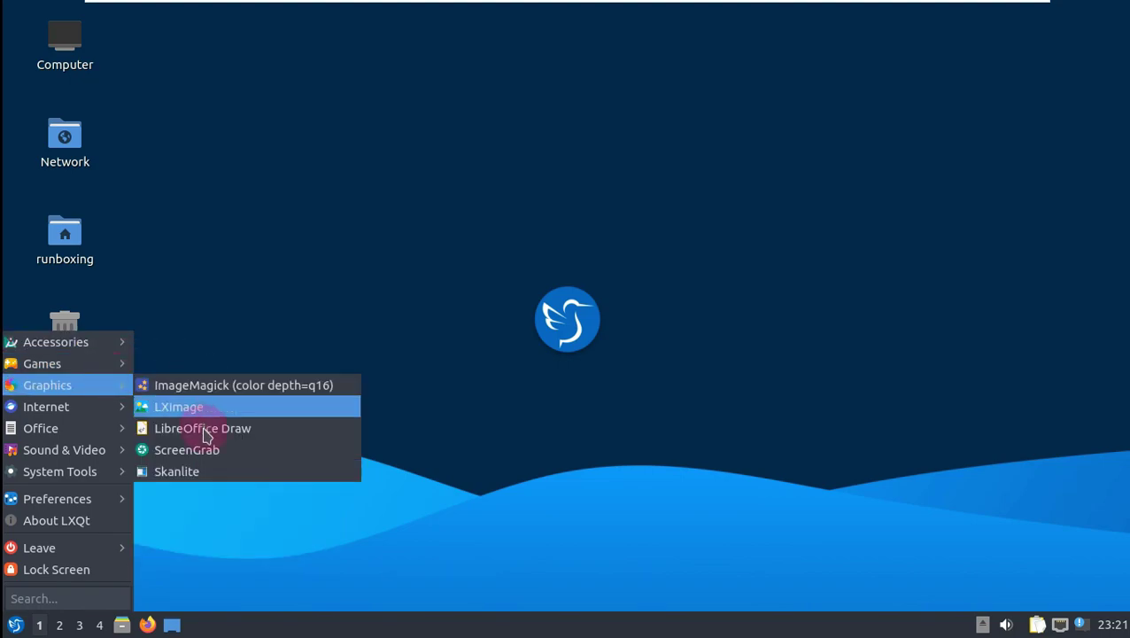
mouse_move(124, 405)
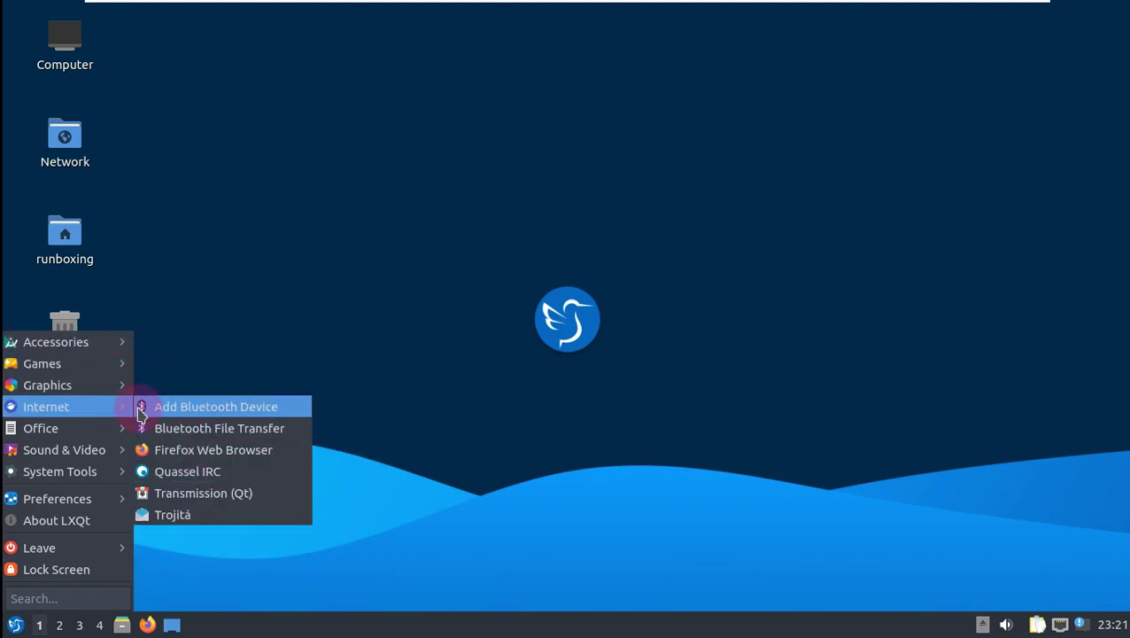
mouse_move(124, 449)
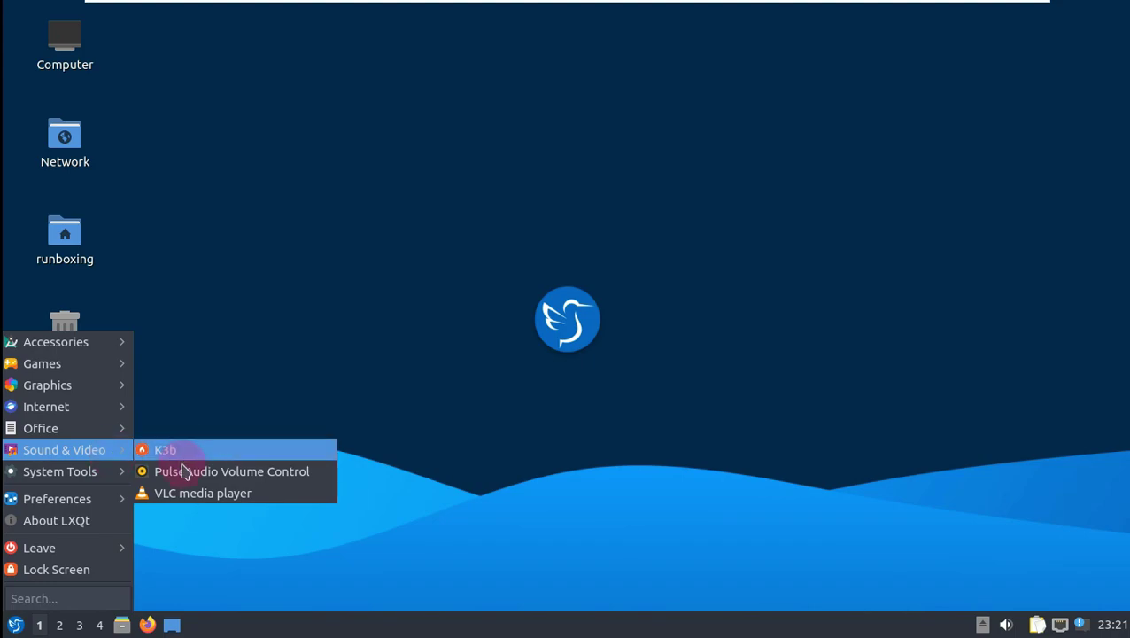
mouse_move(110, 471)
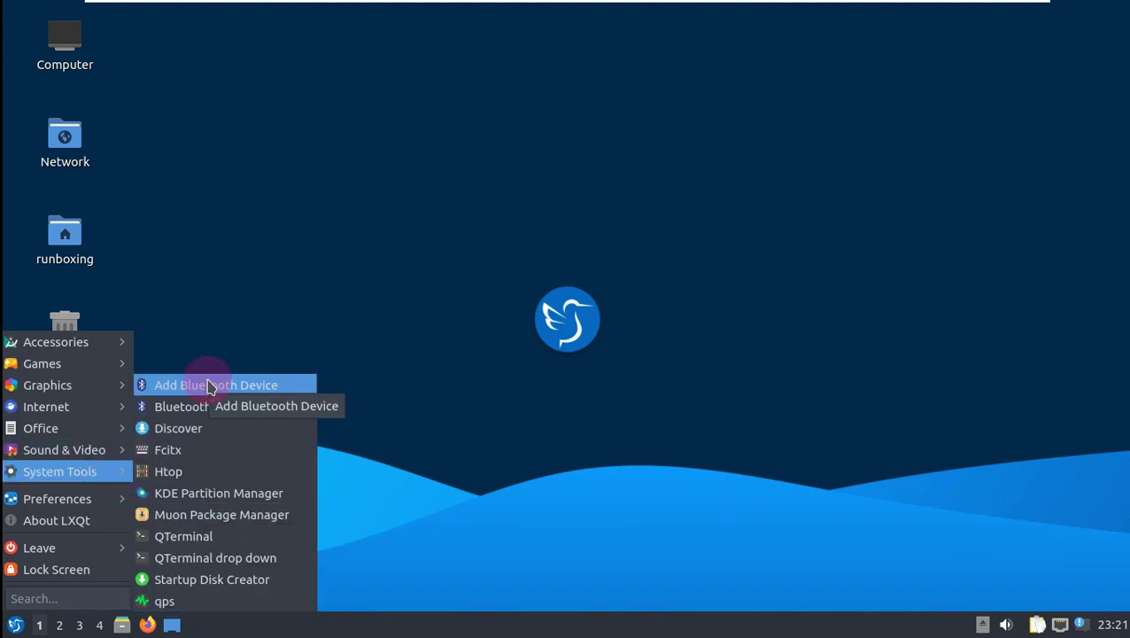
mouse_move(110, 497)
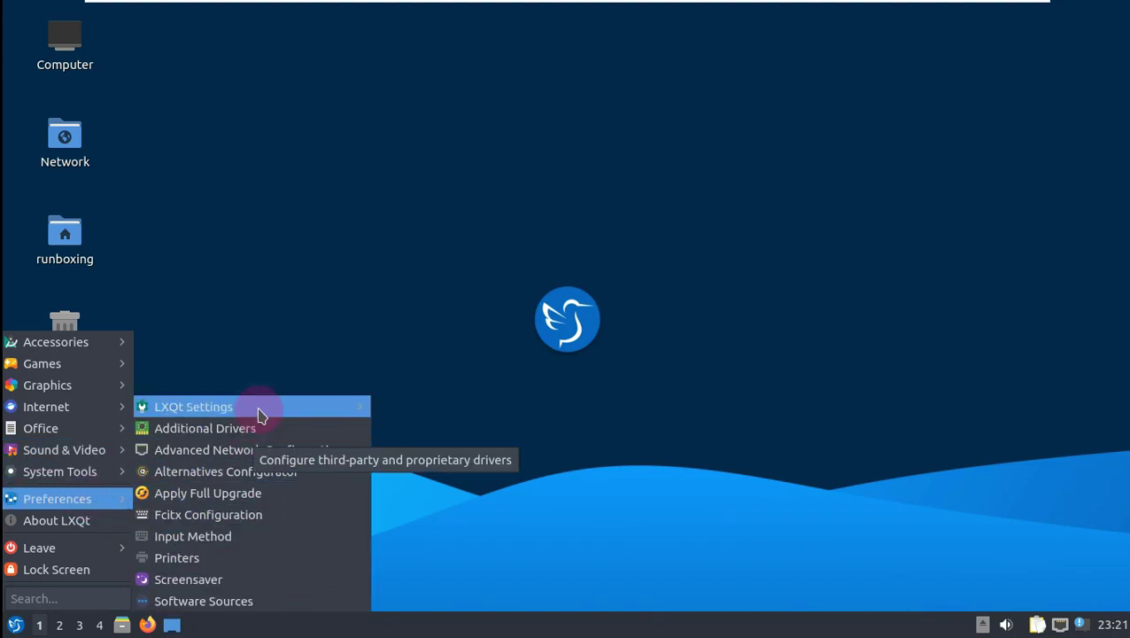
key(Escape)
key(Escape)
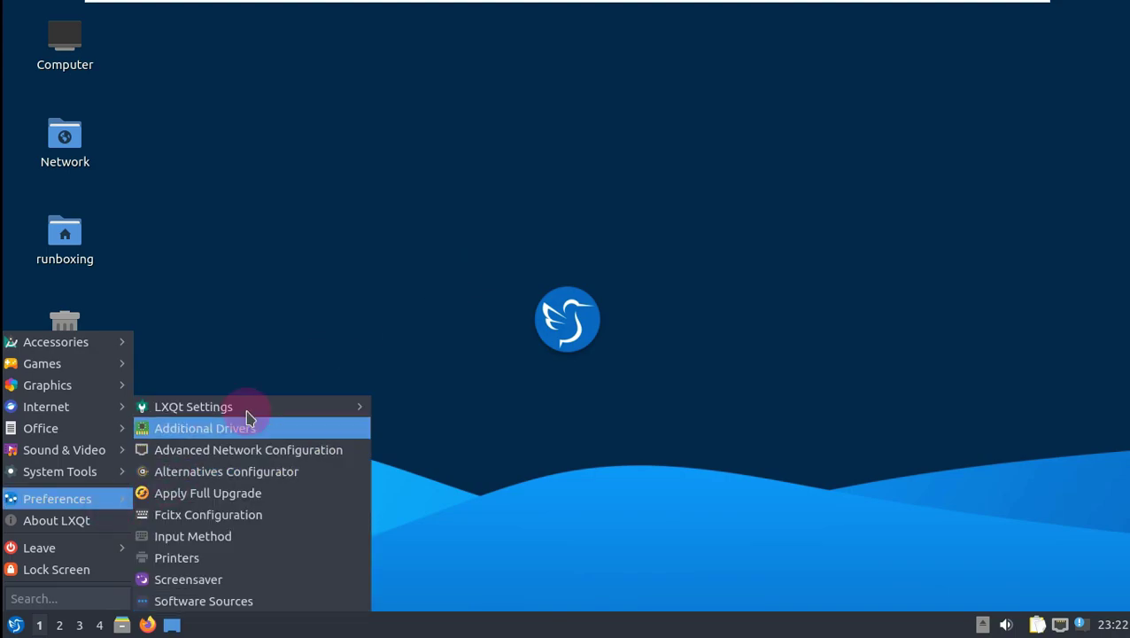
mouse_move(248, 407)
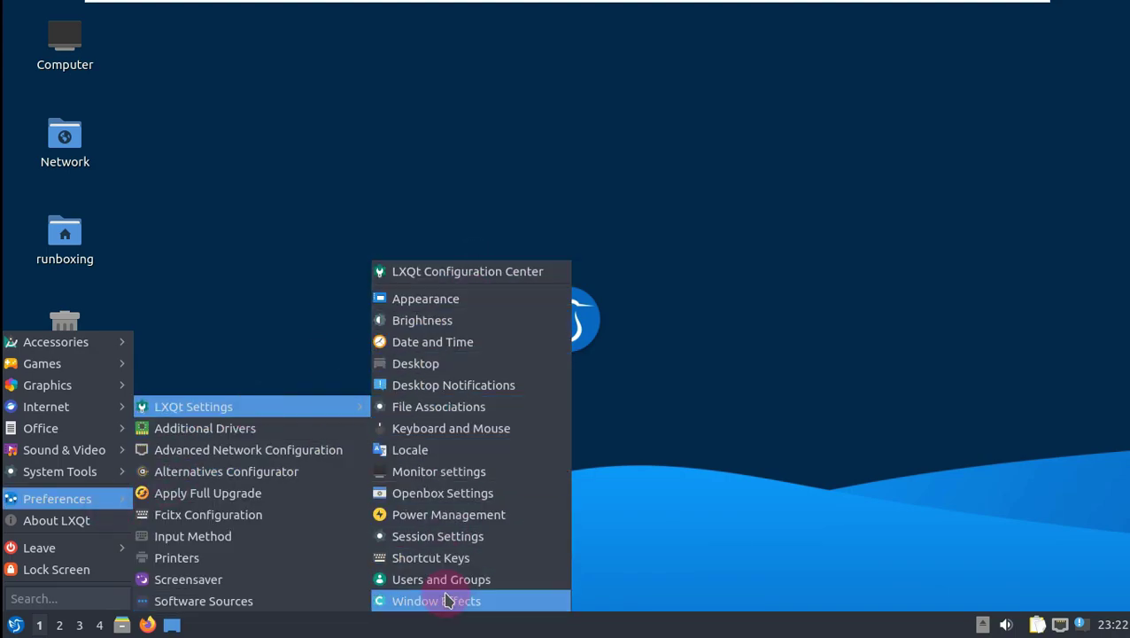
- Leave the application list, view the LXQt desktop's version information and close it
key(Escape)
key(Escape)
key(Escape)
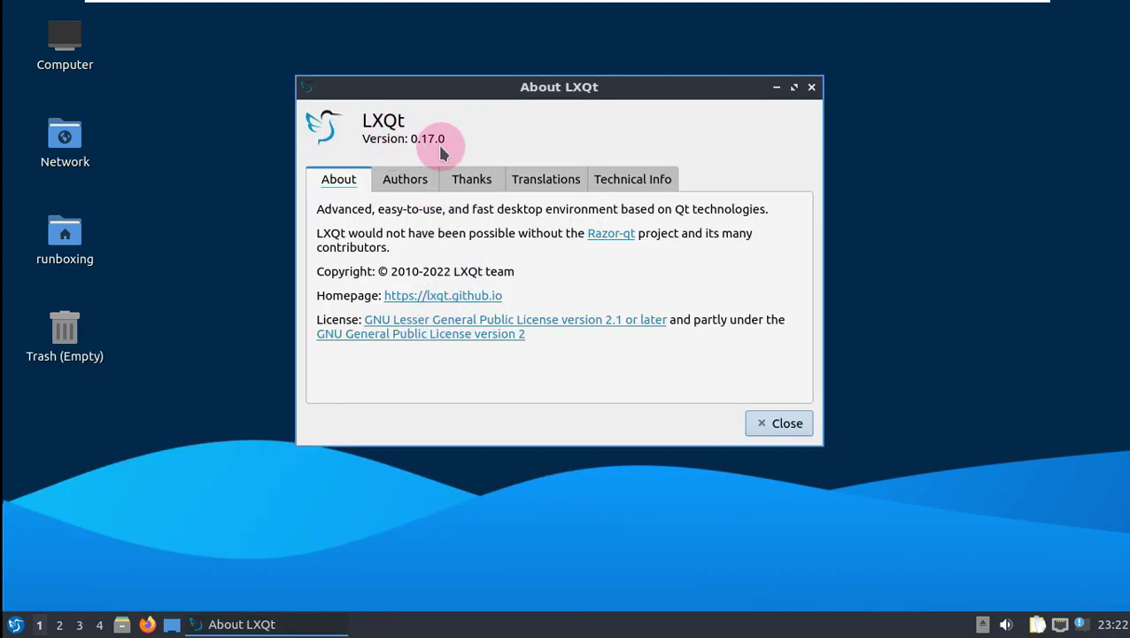
click(787, 423)
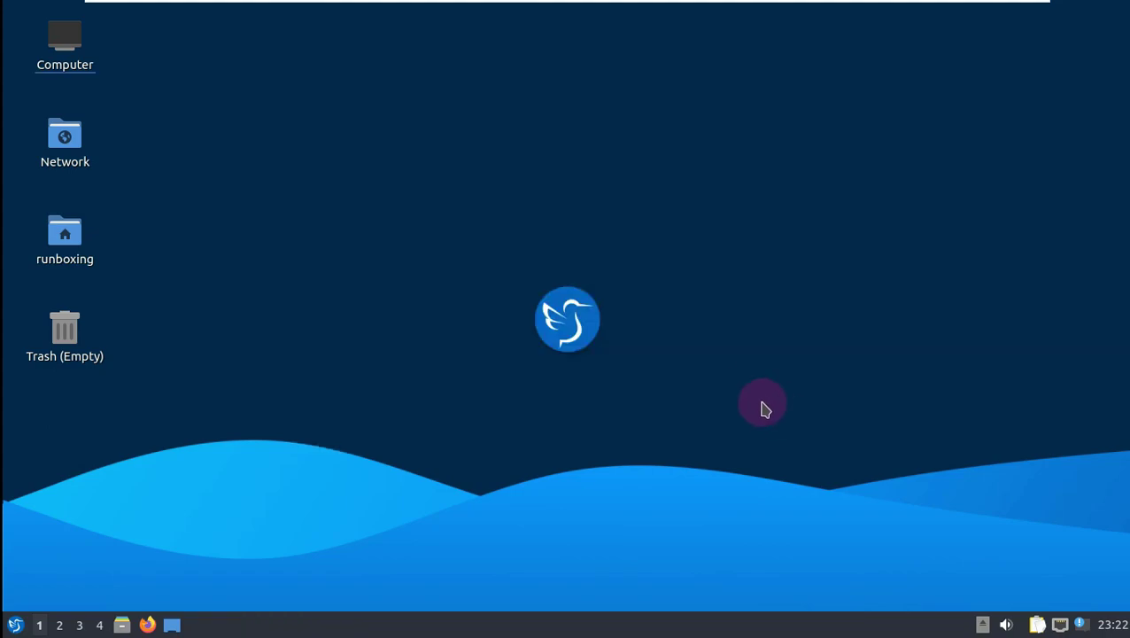
- Check the clock, network, notification and volume items in the desktop's system tray
click(1112, 622)
click(961, 336)
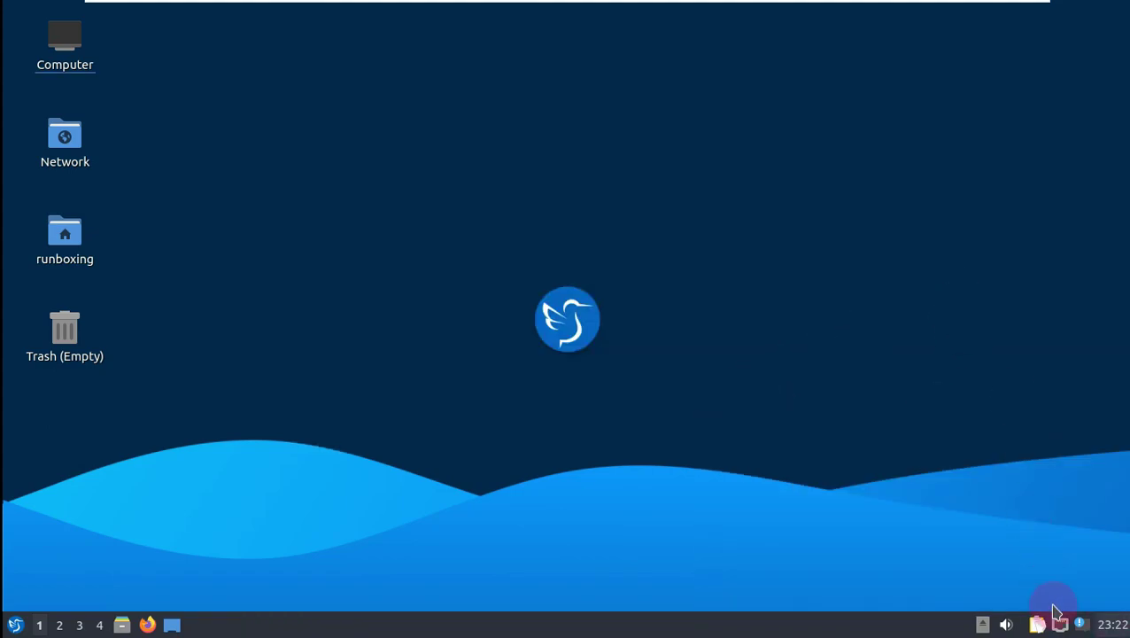
click(1059, 623)
click(1079, 622)
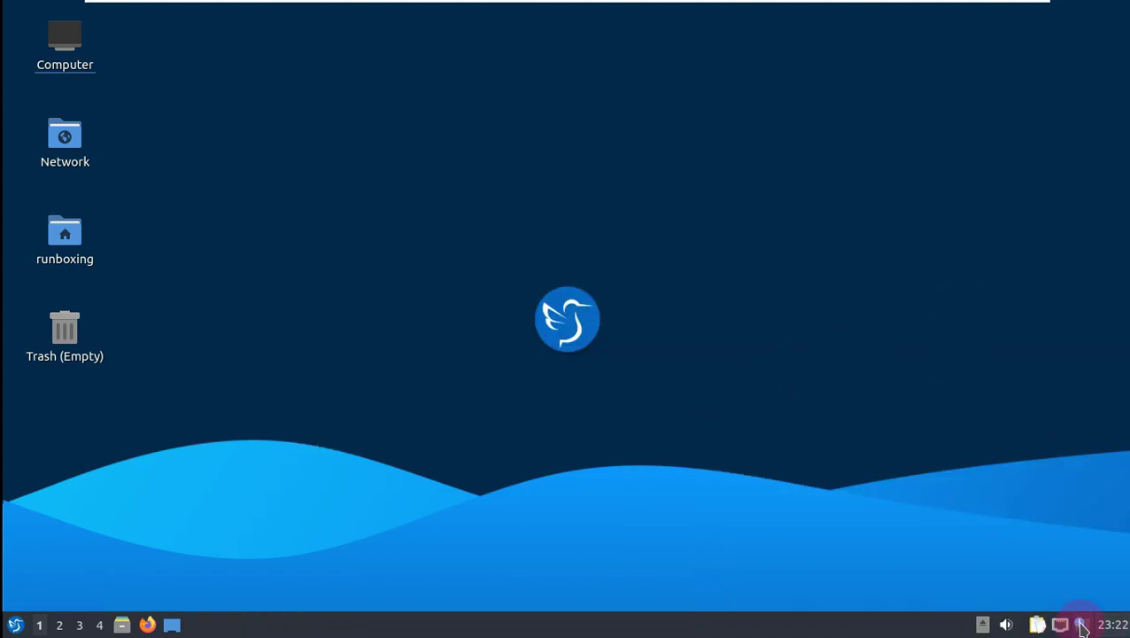
click(1079, 622)
click(953, 567)
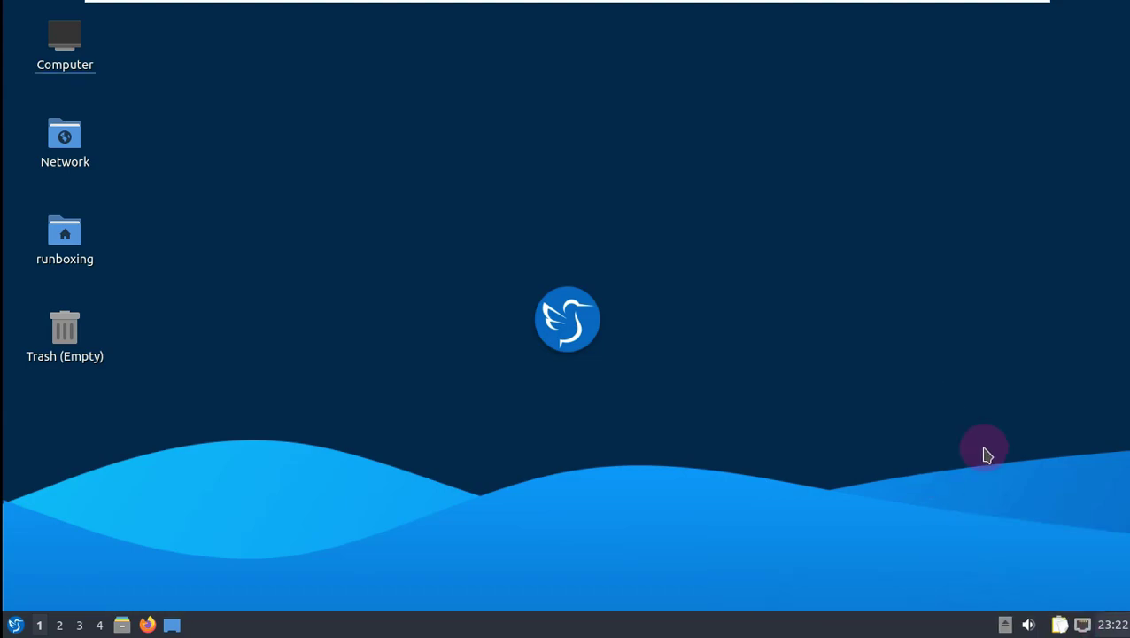
click(1029, 624)
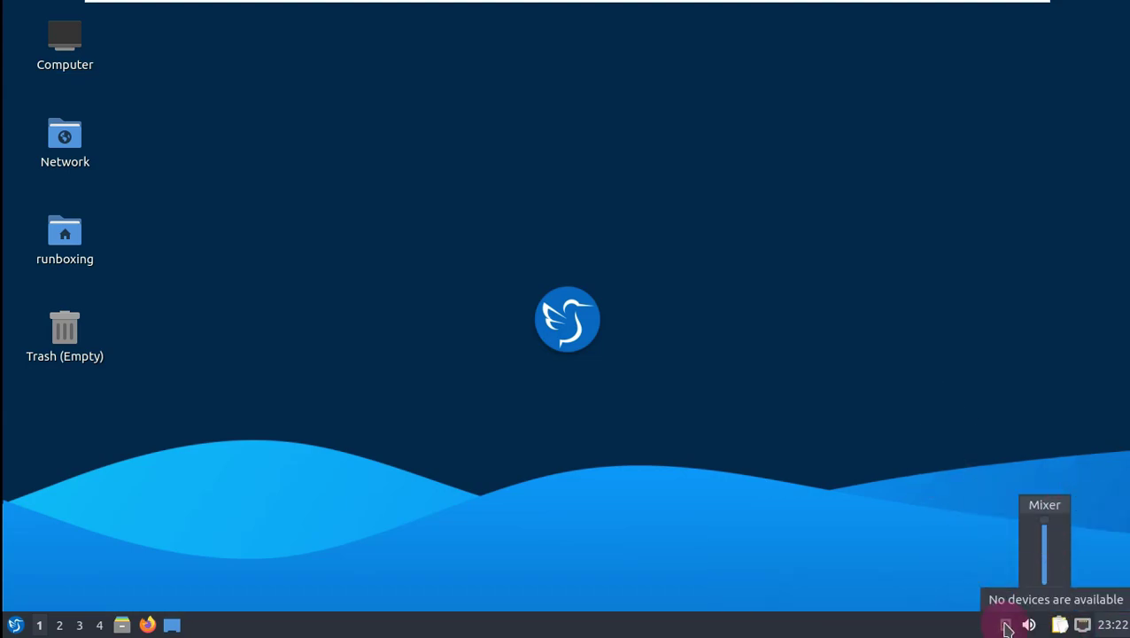
- Open the home folder in a maximized file manager window, view the PCManFM-Qt version information and close it
key(super+e)
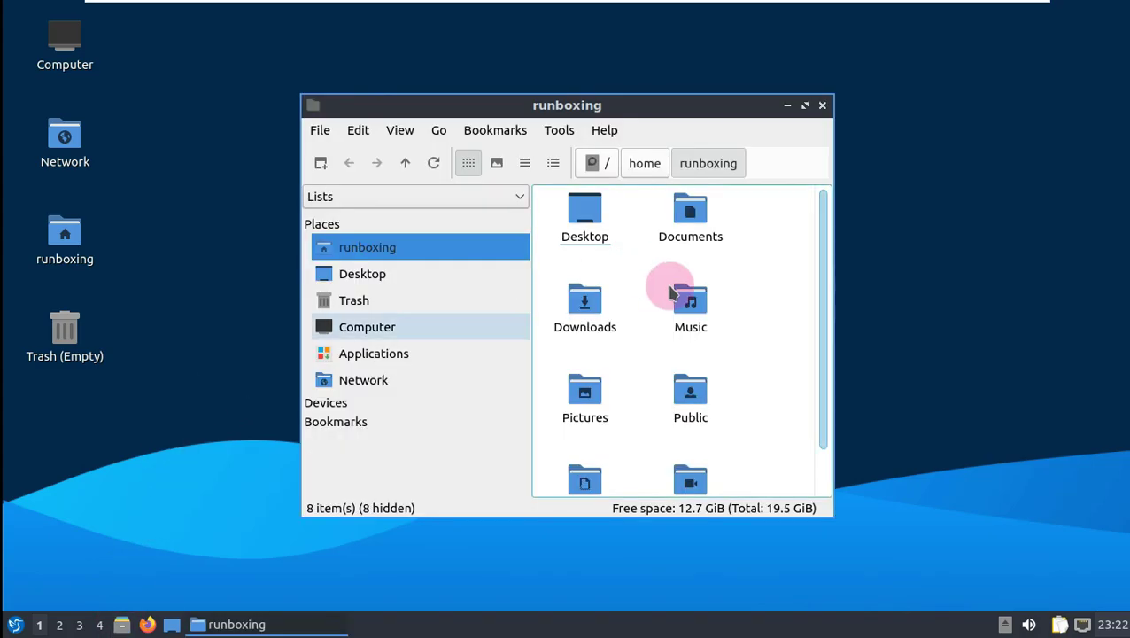
click(804, 106)
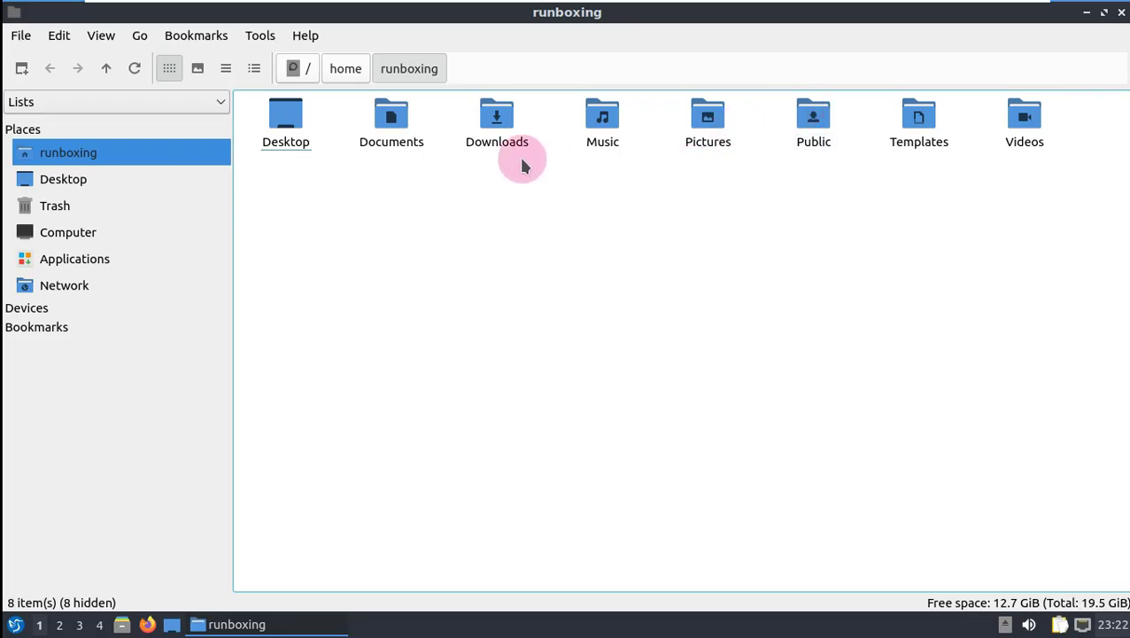
click(304, 35)
click(315, 57)
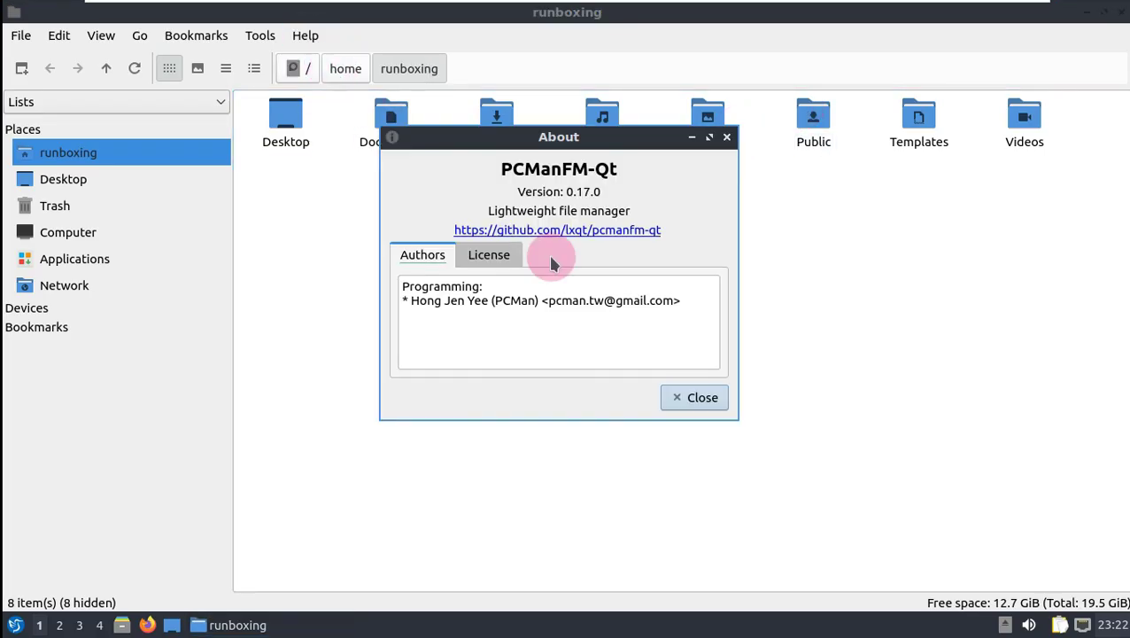
click(691, 397)
- Look through the file manager's tools, bookmarks, view, edit and file commands, and close the window
click(260, 35)
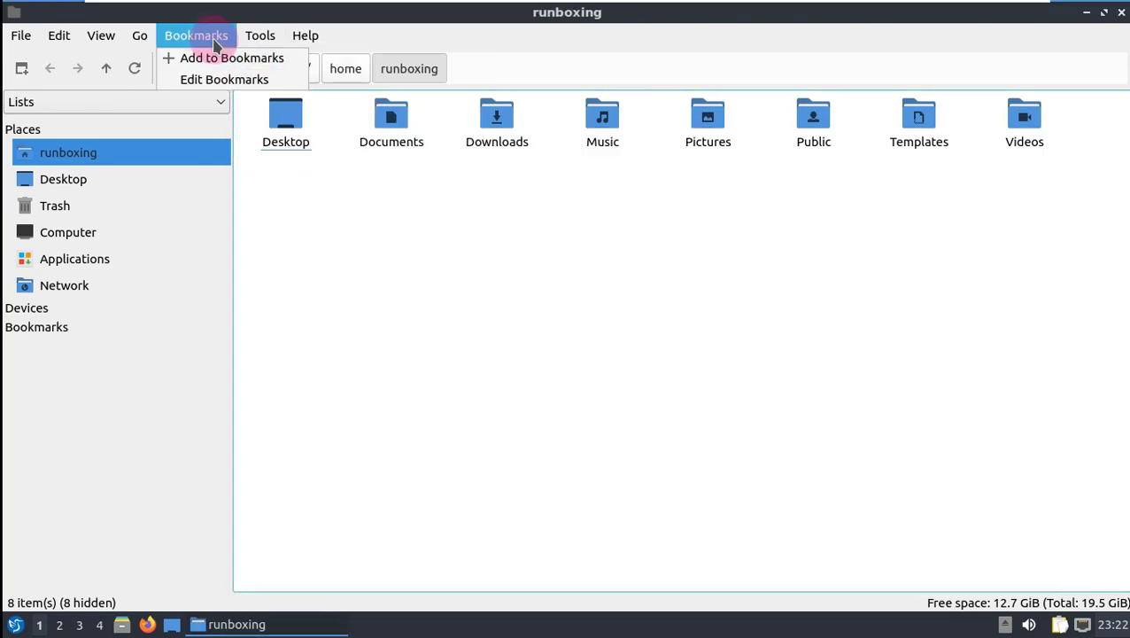
mouse_move(127, 42)
mouse_move(35, 42)
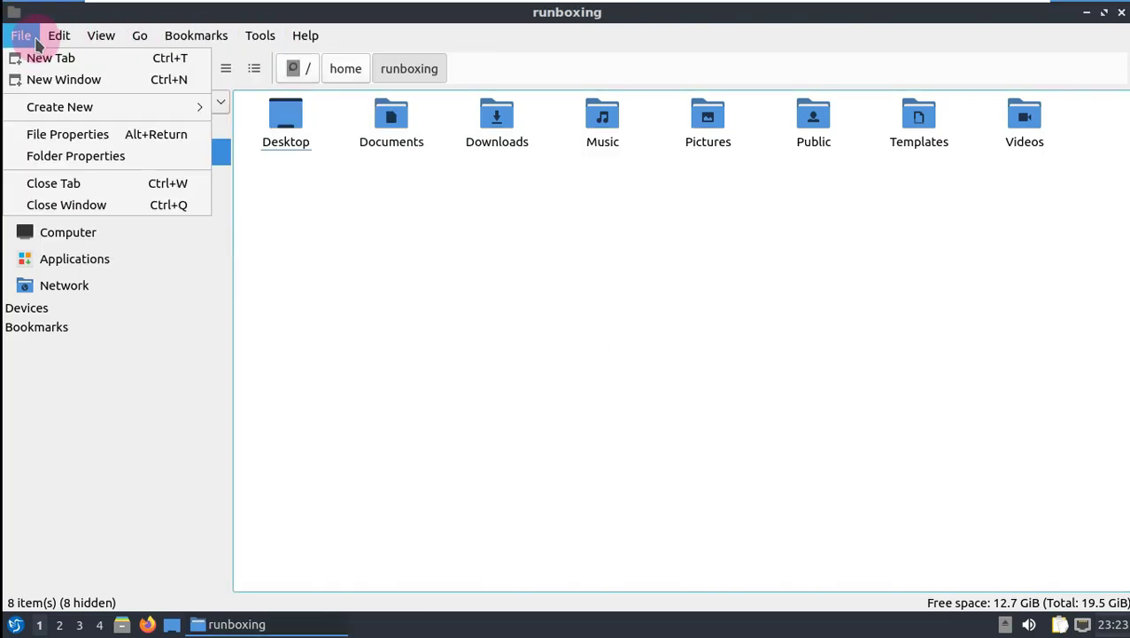
click(397, 294)
click(1121, 12)
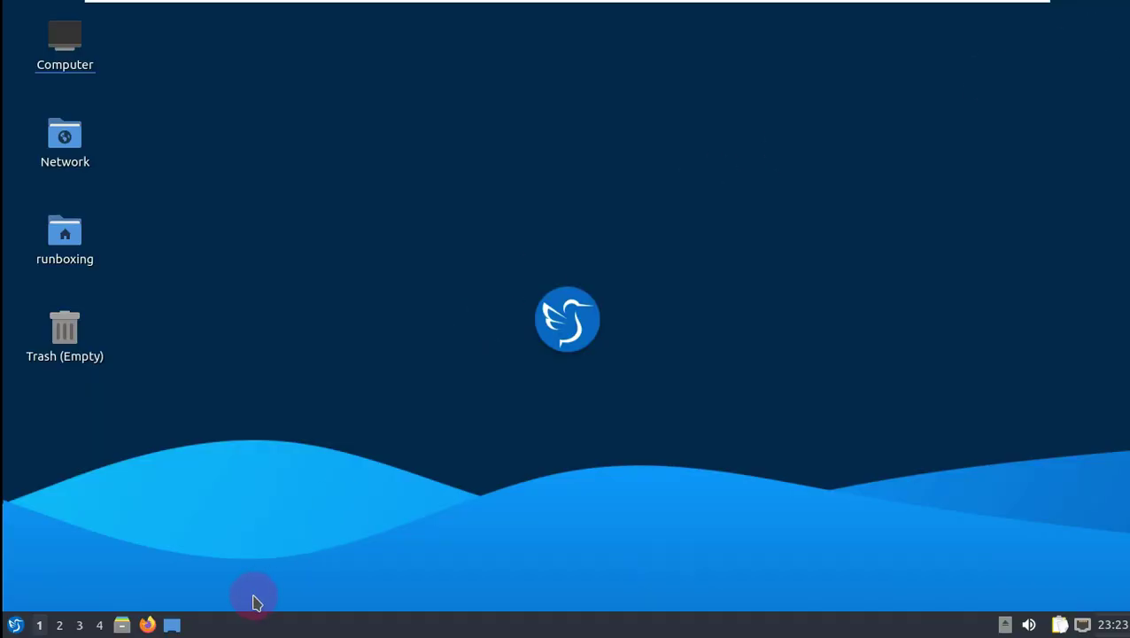
- Launch QTerminal from the System Tools, maximize it and run neofetch
click(25, 624)
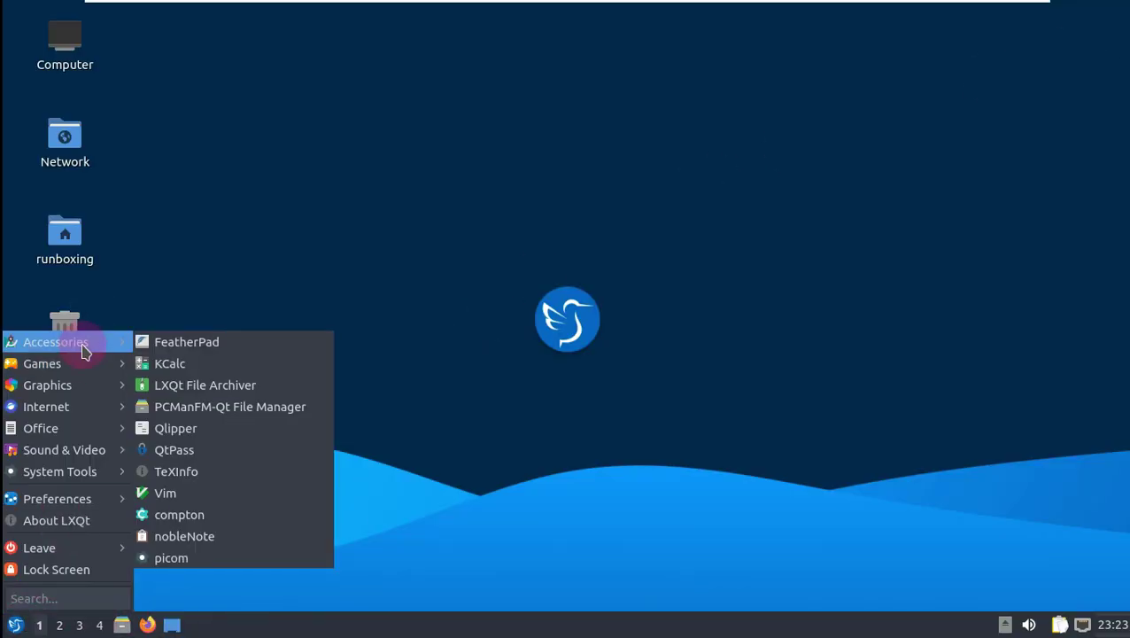
mouse_move(90, 408)
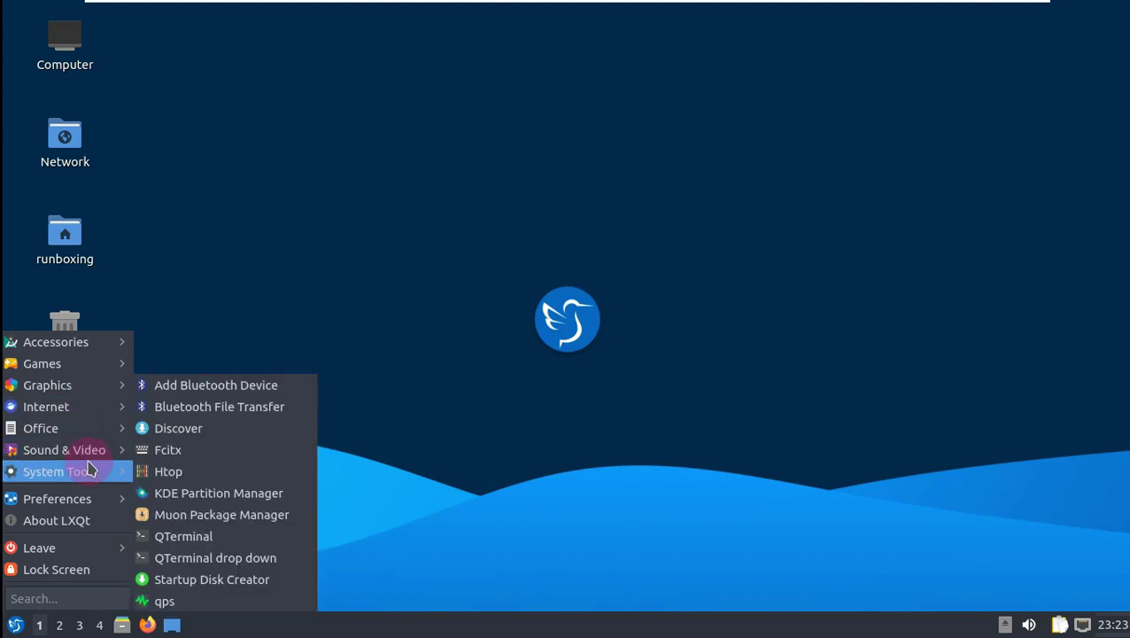
click(212, 536)
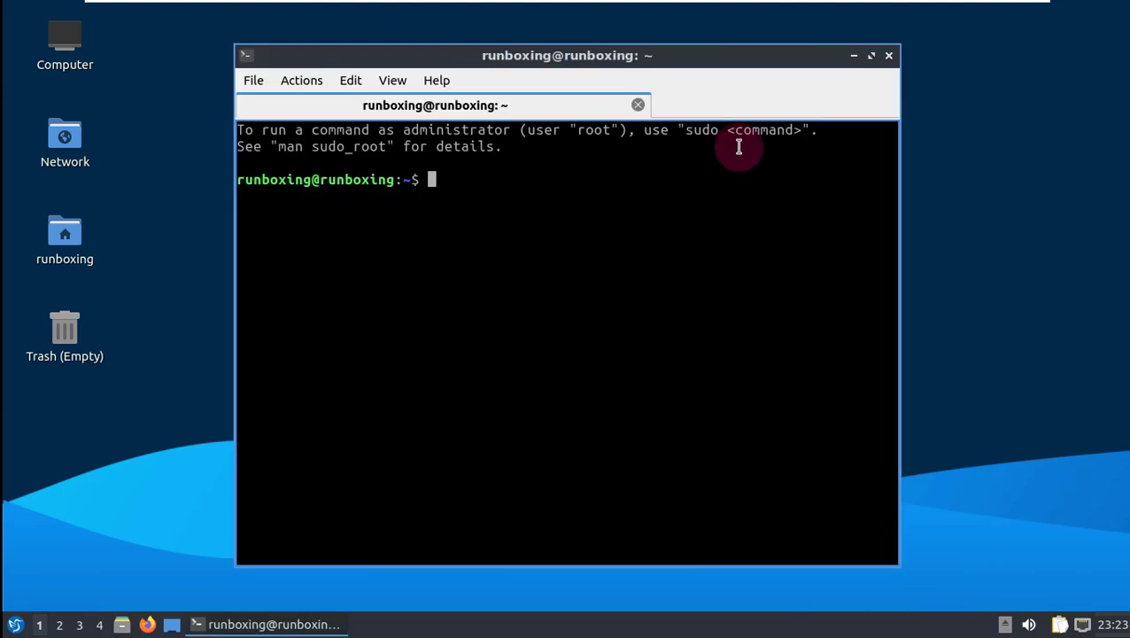
click(870, 57)
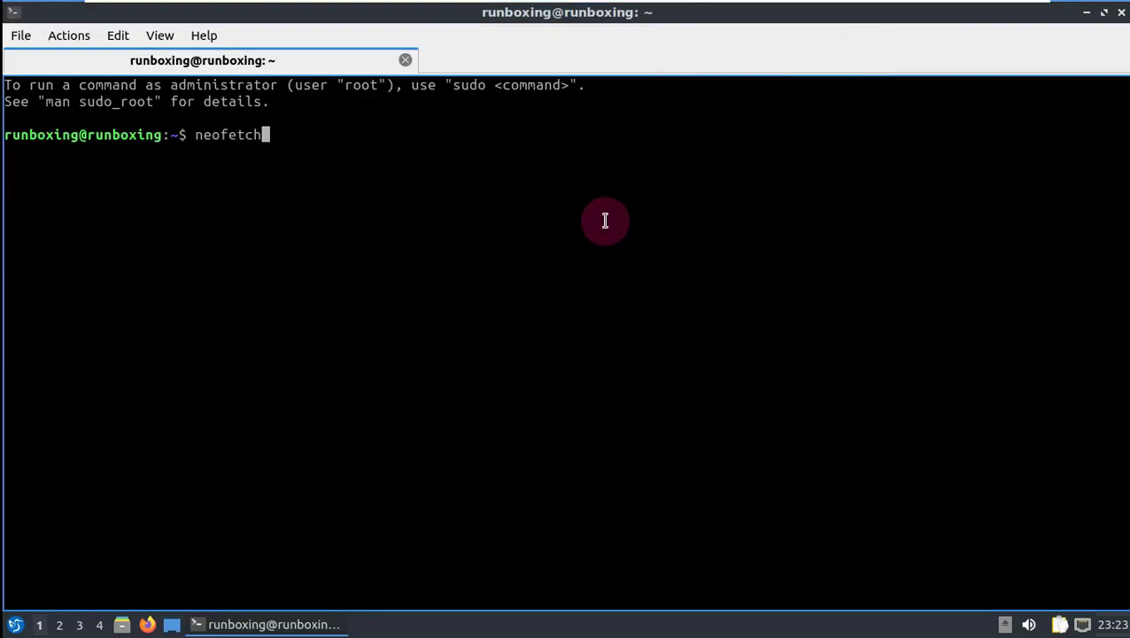
key(Return)
- Examine the neofetch system summary, highlighting the desktop environment and OS lines, and close the terminal
drag(372, 153, 713, 494)
click(668, 460)
drag(503, 303, 375, 302)
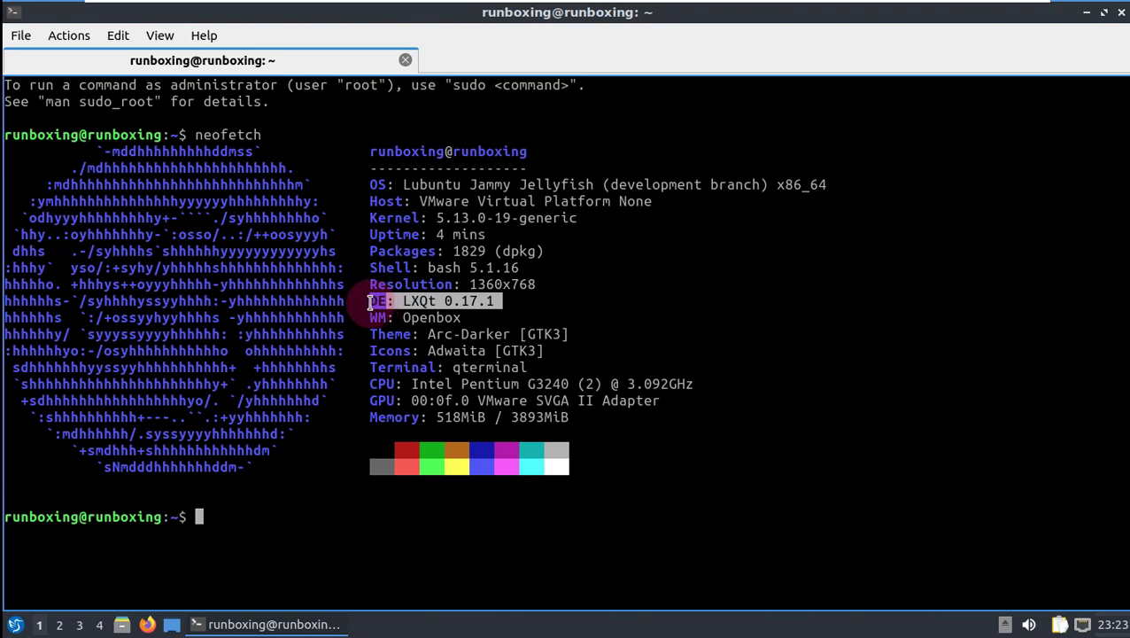
drag(397, 184, 864, 185)
click(731, 248)
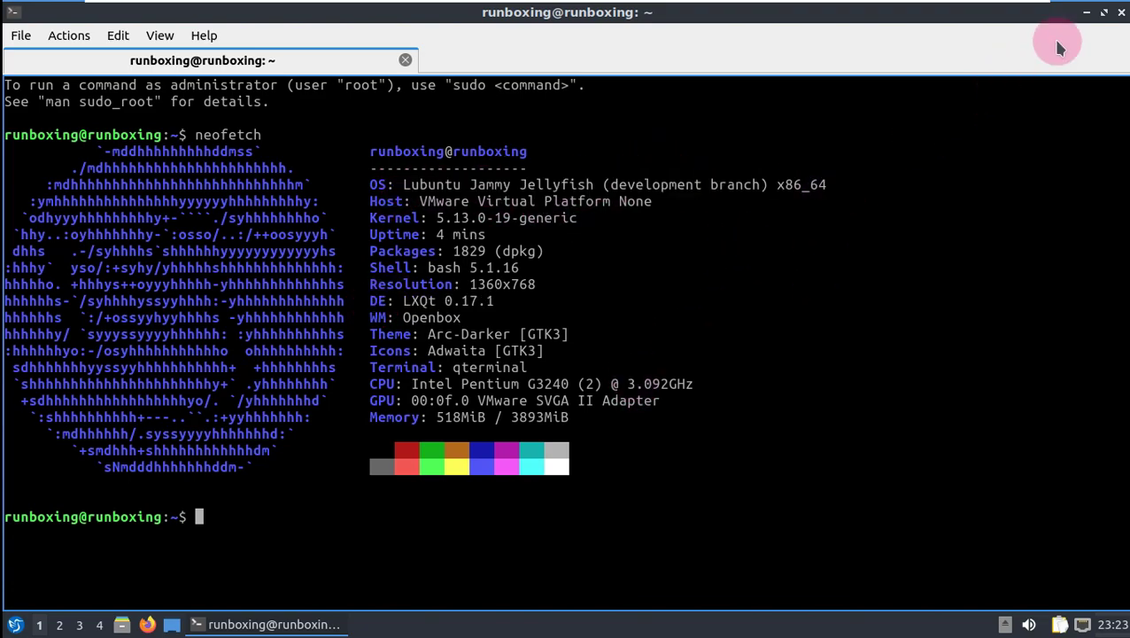
click(1120, 13)
key(Return)
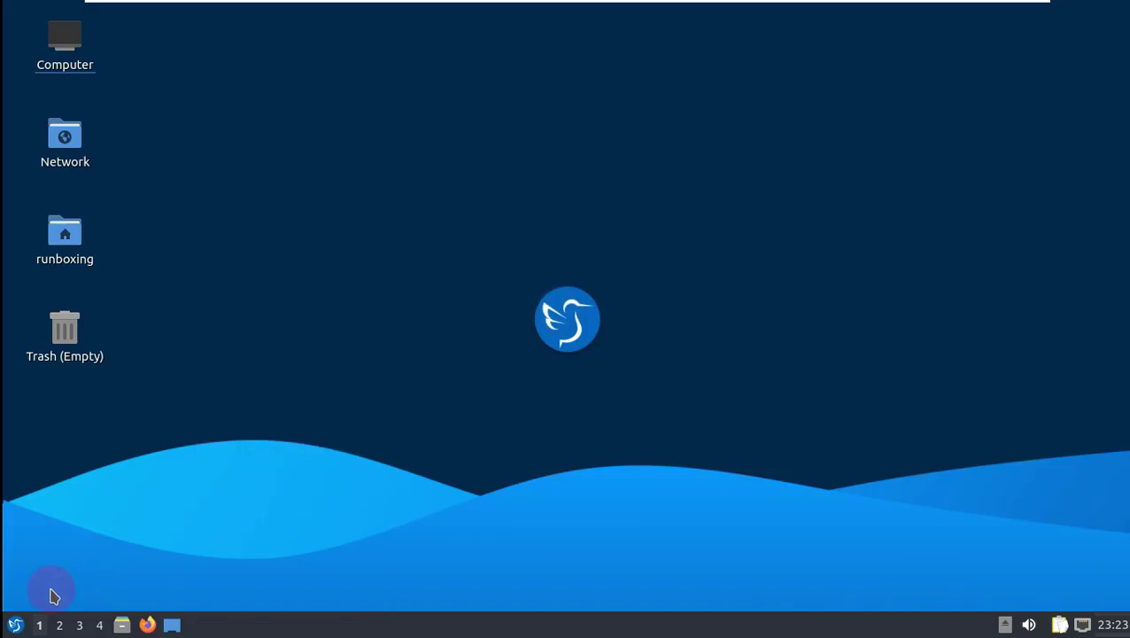
- Open the Computer location from the desktop, check the file manager's About information, and close the window
click(16, 625)
click(272, 71)
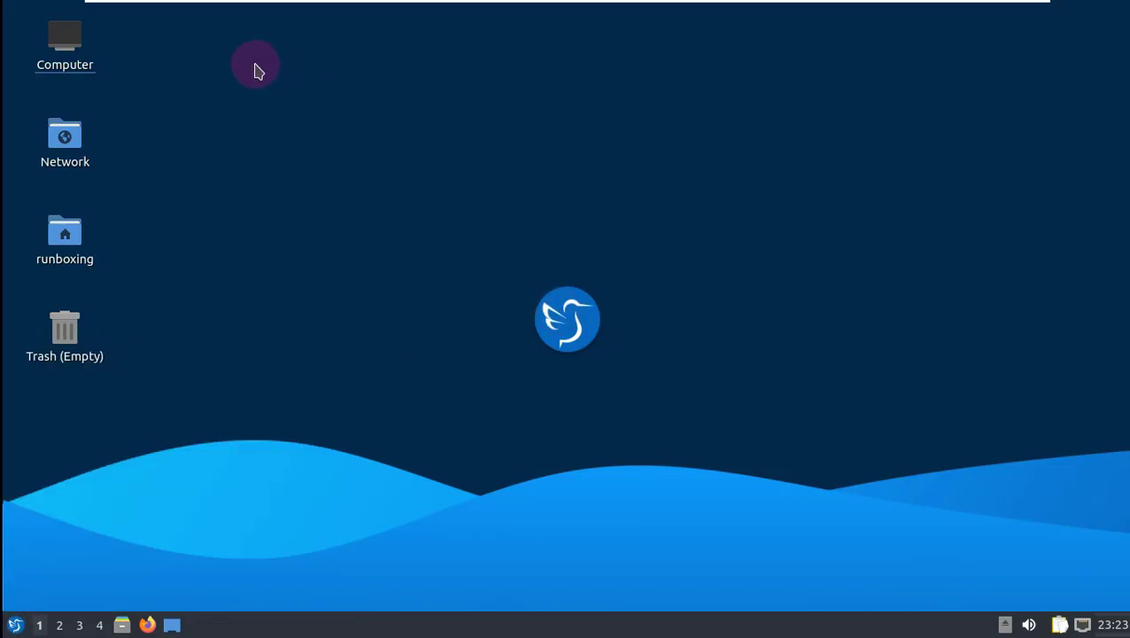
right_click(66, 55)
click(99, 58)
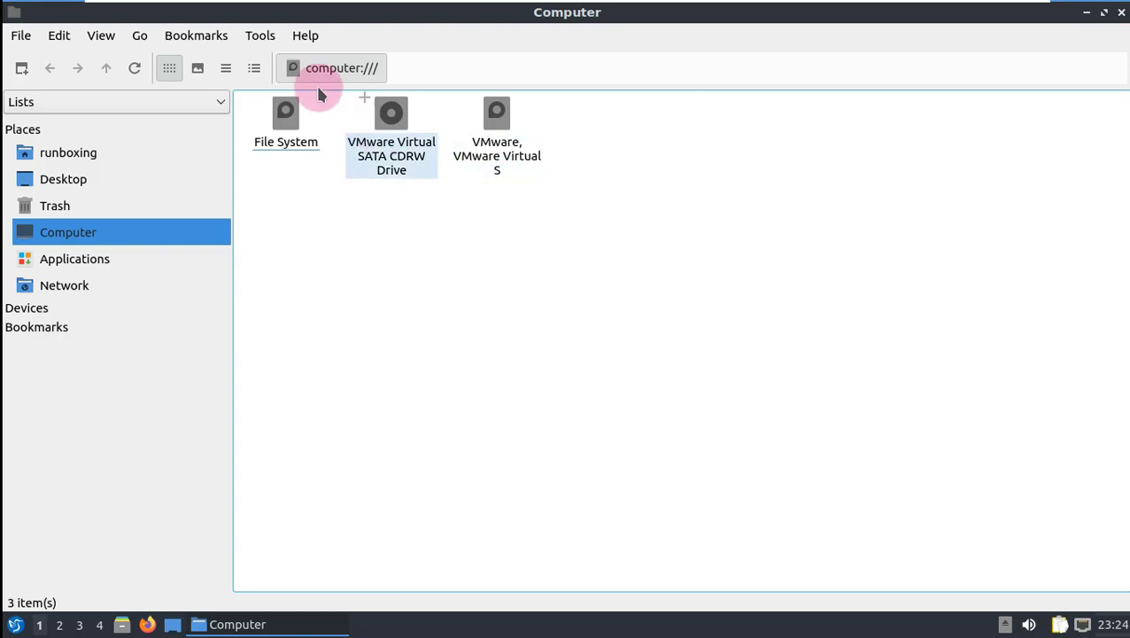
click(325, 58)
click(727, 138)
click(1116, 12)
- Open LXQt Appearance Configuration from the LXQt Settings and maximize its window
click(14, 625)
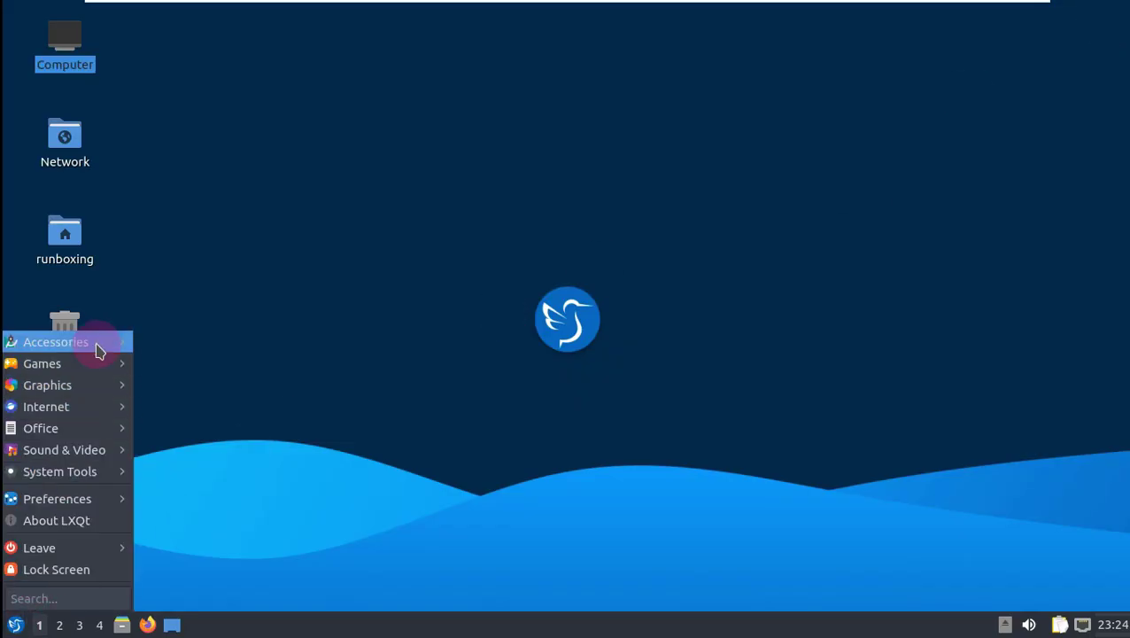
mouse_move(89, 497)
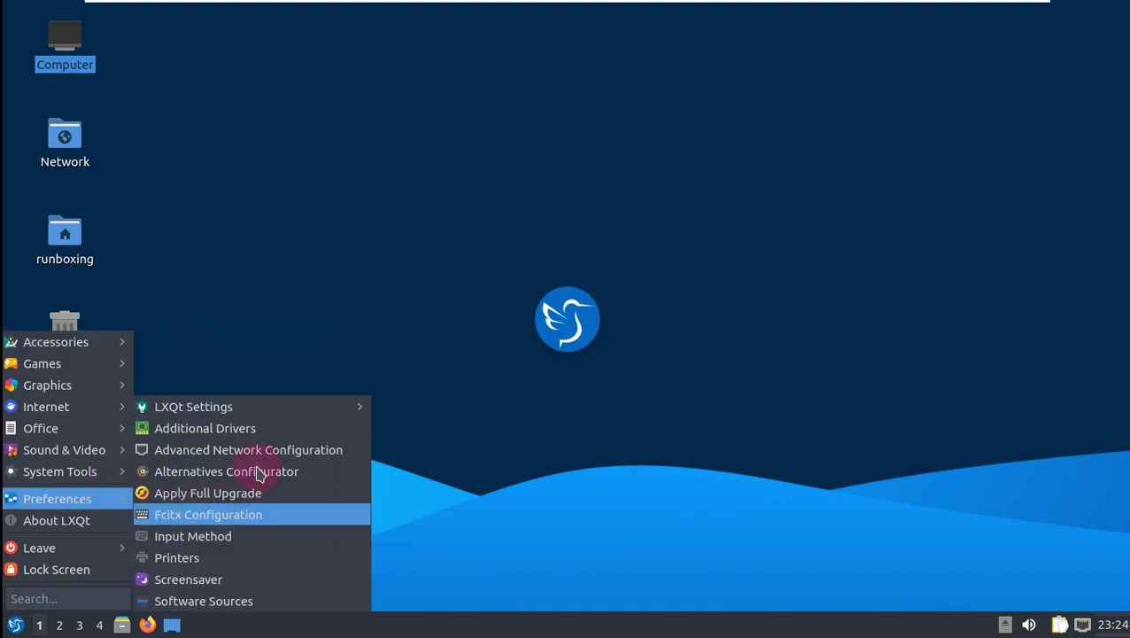
mouse_move(303, 406)
click(478, 302)
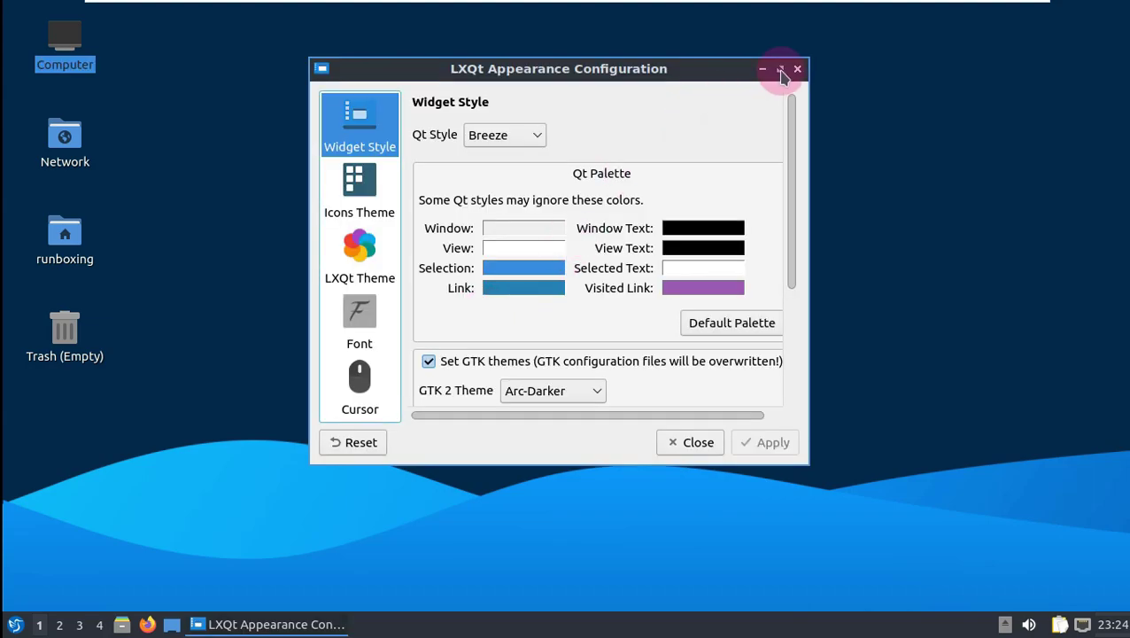
click(779, 70)
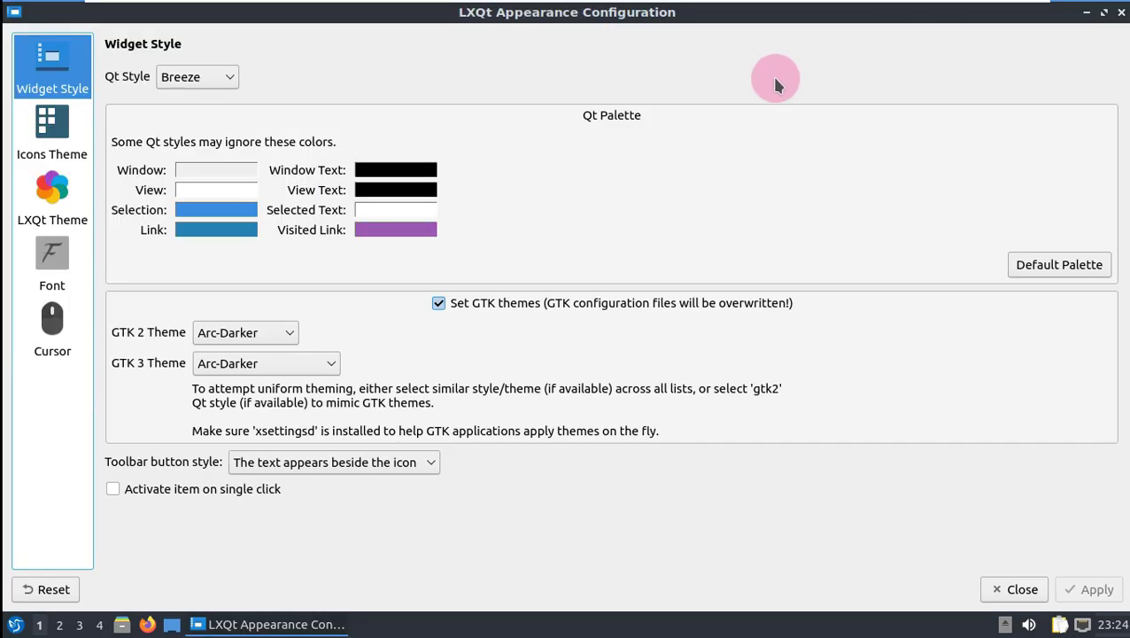
- Look through the Qt Style choices and the Icons Theme, LXQt Theme and Cursor pages, and close the appearance settings
click(208, 71)
click(203, 118)
click(209, 83)
click(181, 138)
click(78, 128)
click(49, 208)
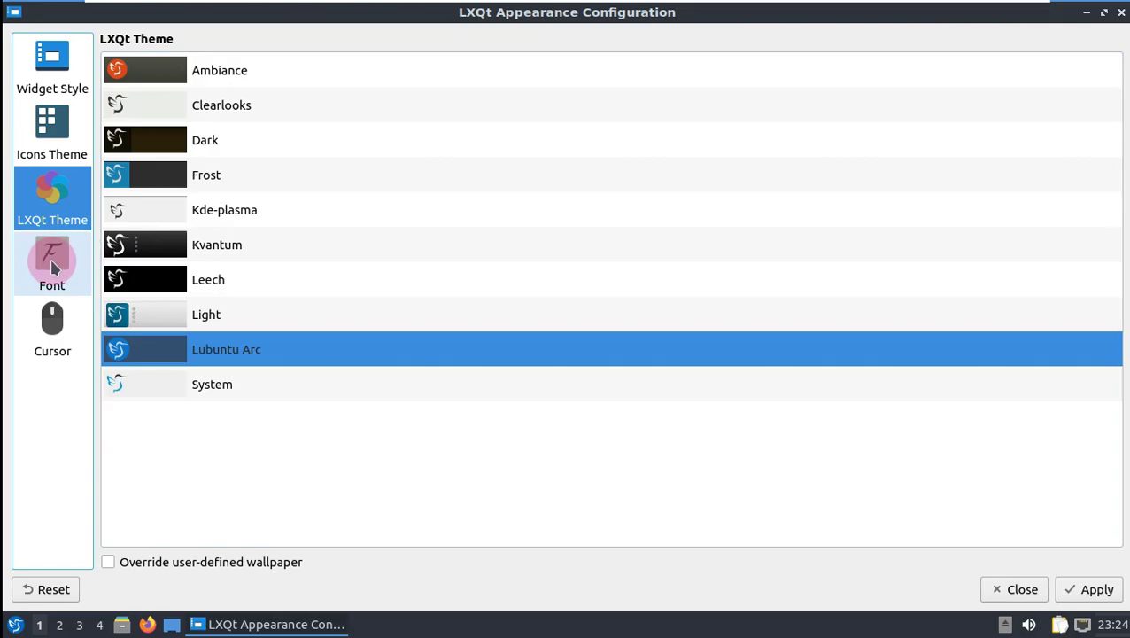
click(40, 318)
click(998, 588)
- Open Desktop Preferences and look at the Background settings, including the background colour choices
right_click(399, 178)
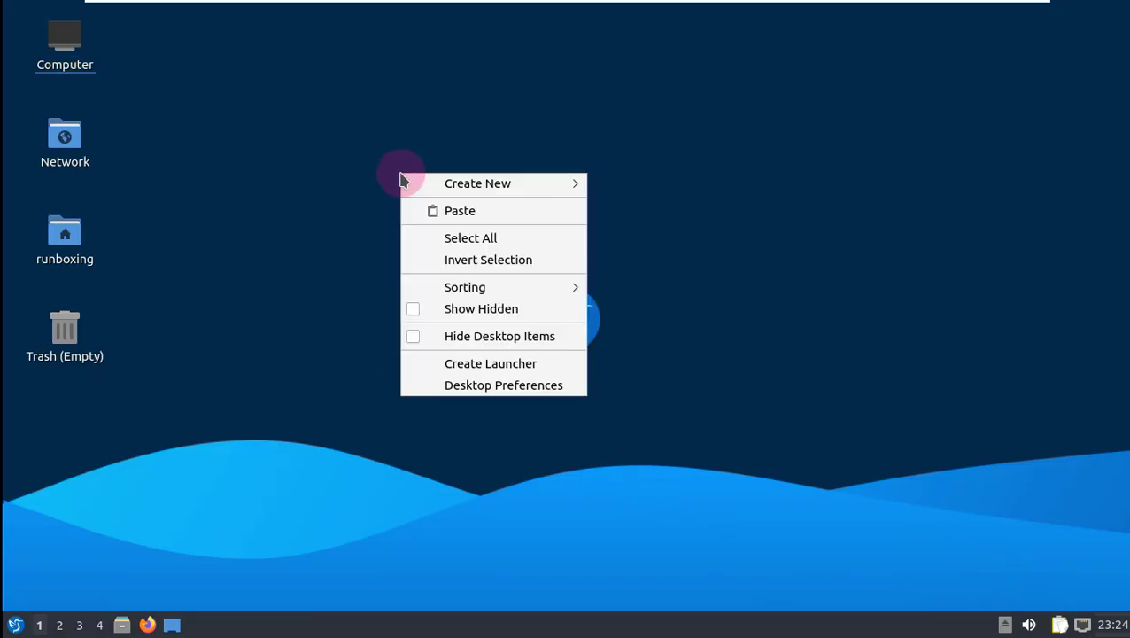
click(470, 385)
click(462, 106)
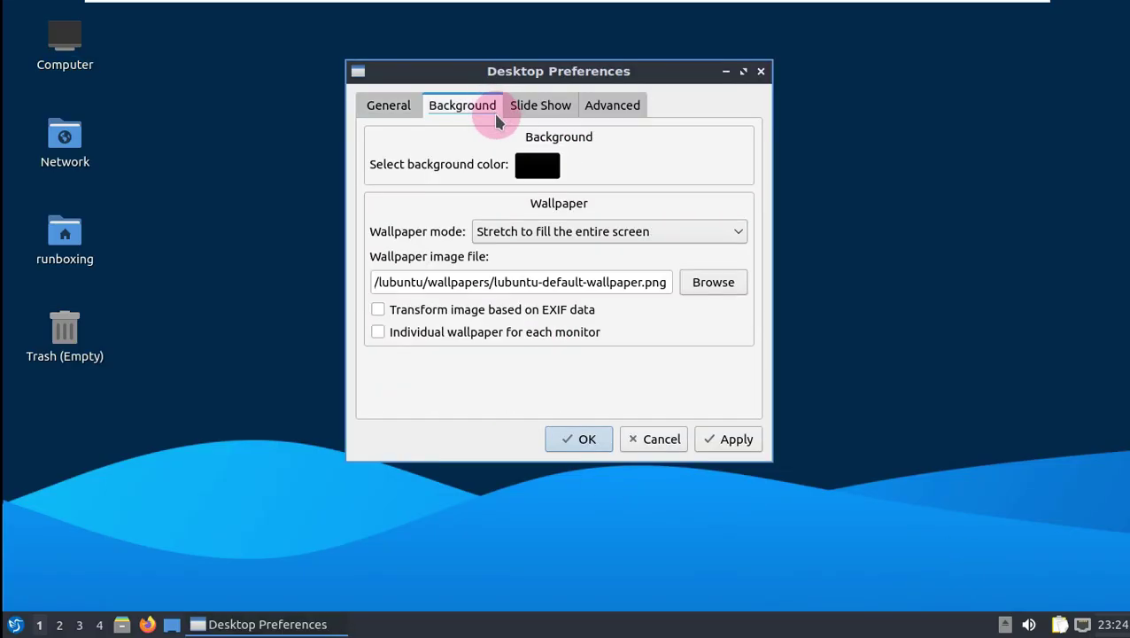
click(540, 170)
click(675, 444)
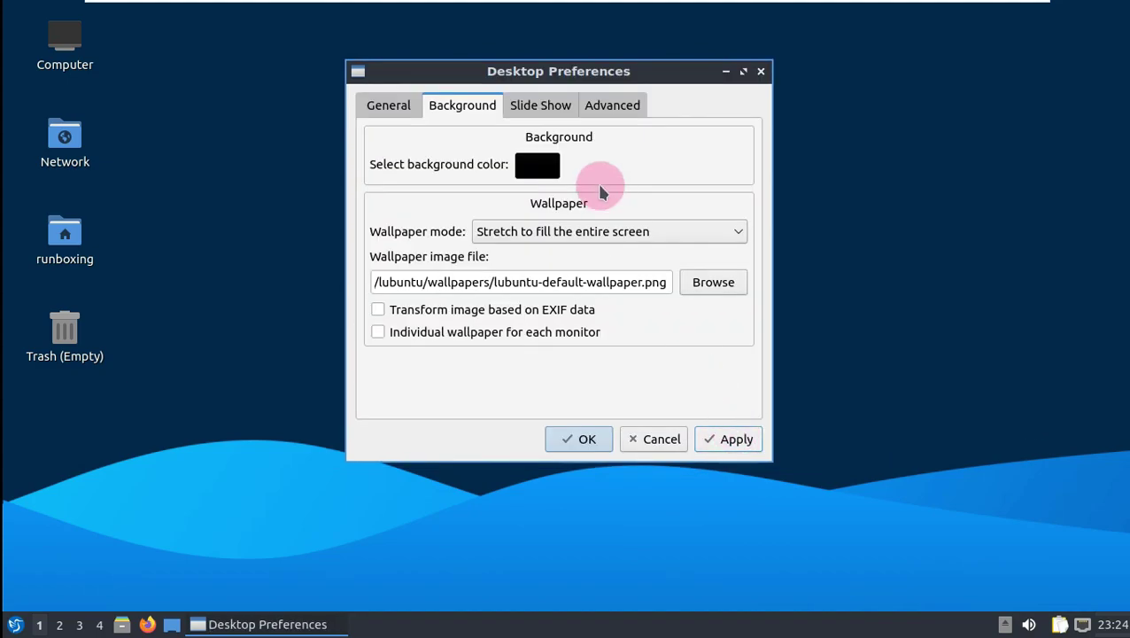
- Turn off the Home, Trash, Computer and Network desktop shortcuts in the advanced desktop preferences
click(563, 105)
click(609, 106)
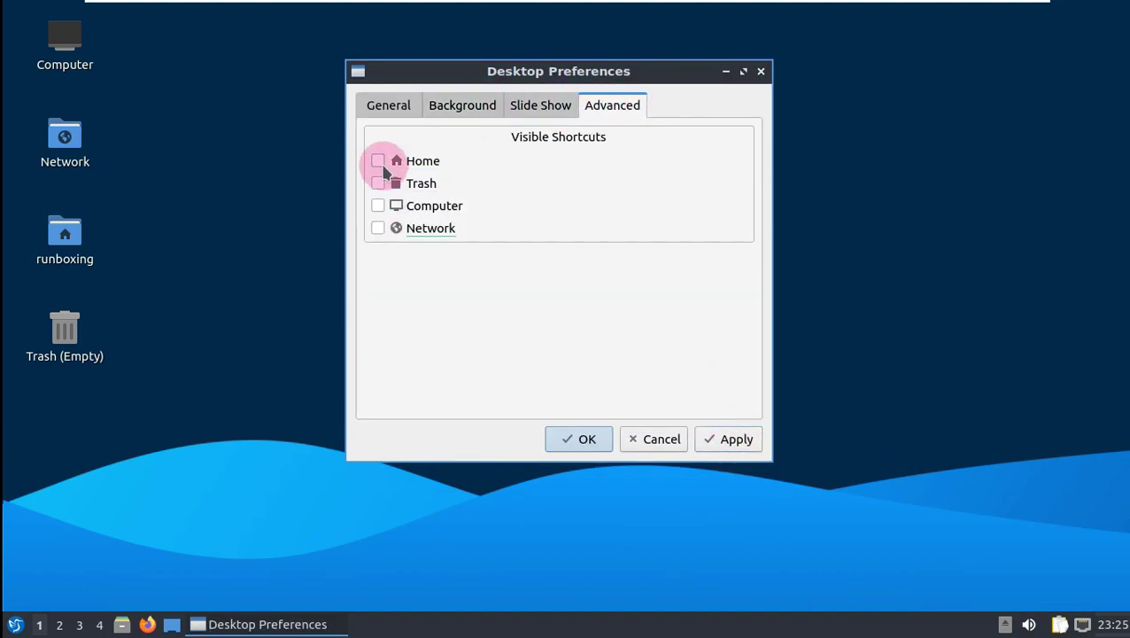
click(526, 104)
- Choose 2110-friends-dark.png from the Lubuntu wallpapers folder as the desktop wallpaper and apply it
click(493, 111)
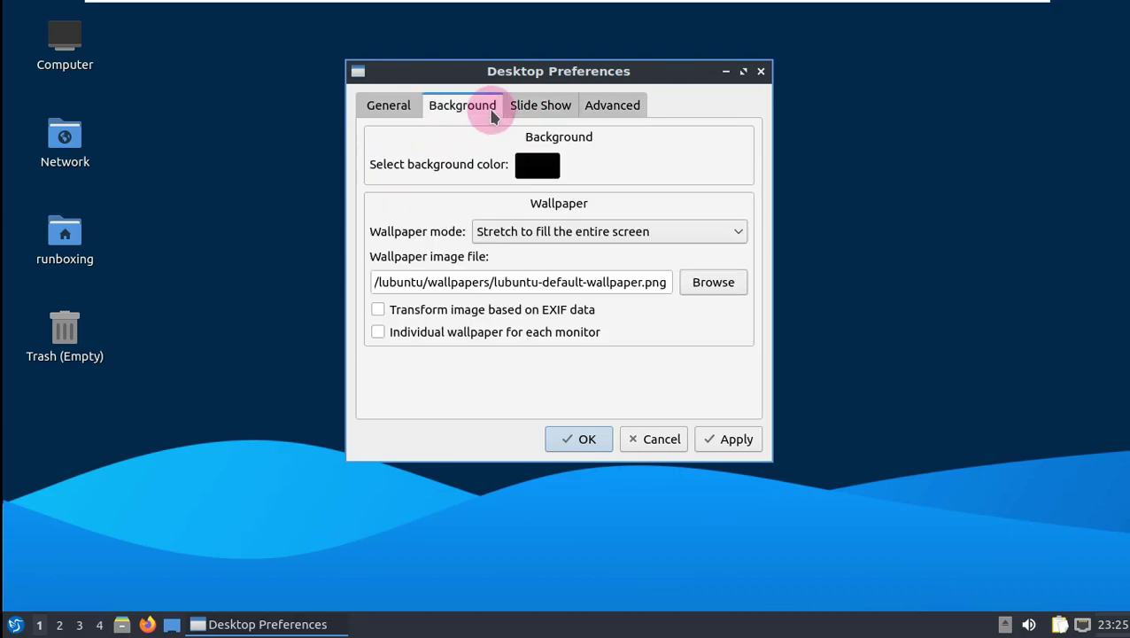
click(713, 282)
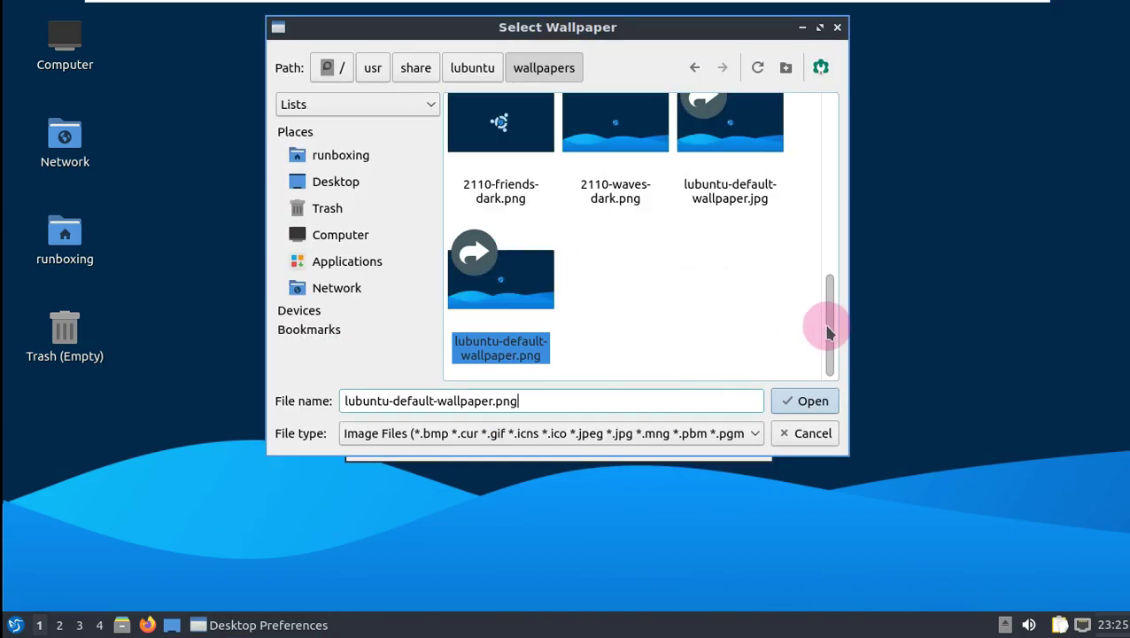
scroll(833, 283, up, 2)
drag(837, 280, 825, 151)
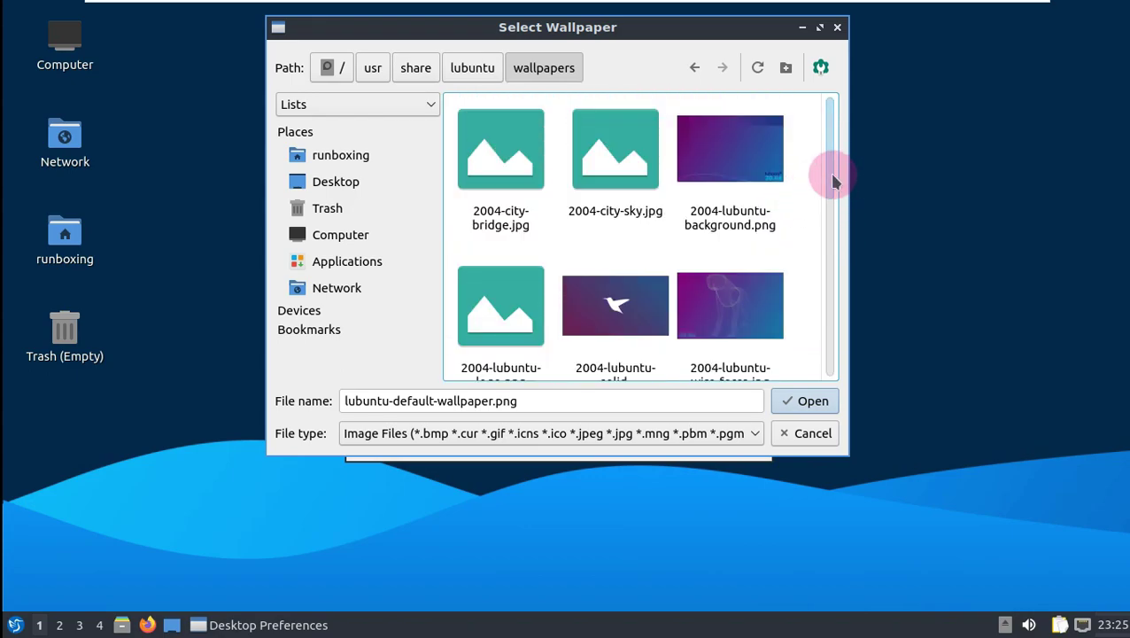
drag(832, 181, 788, 322)
key(Up)
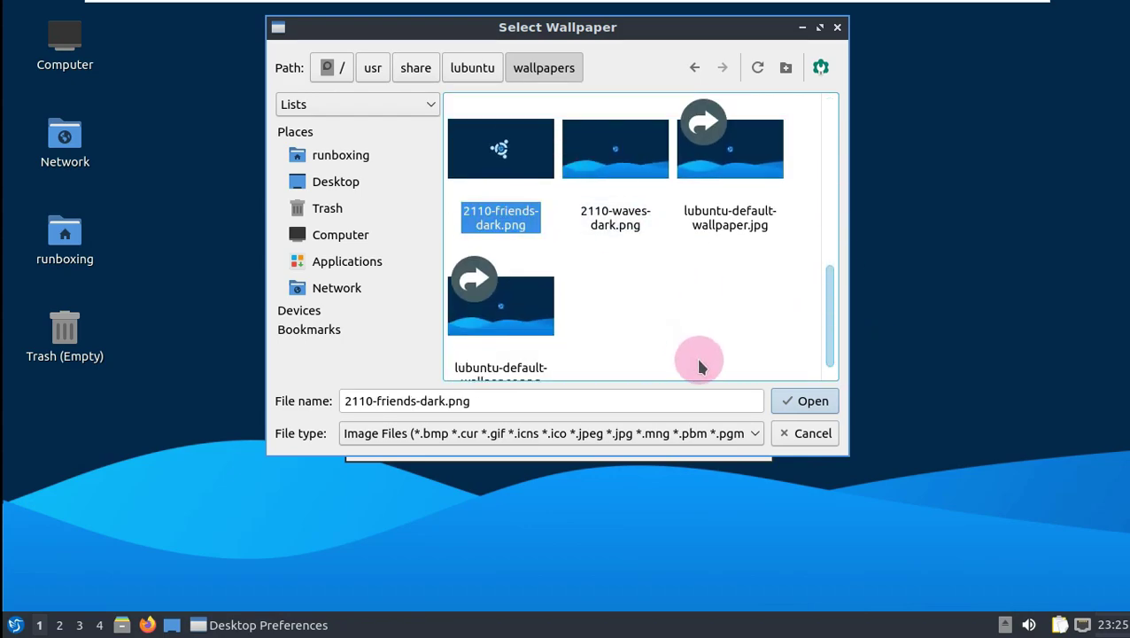
click(799, 403)
click(728, 438)
- Reposition the Desktop Preferences window, set the desktop background colour to cyan and apply it
drag(585, 78, 619, 126)
click(585, 213)
click(493, 174)
click(678, 442)
click(734, 488)
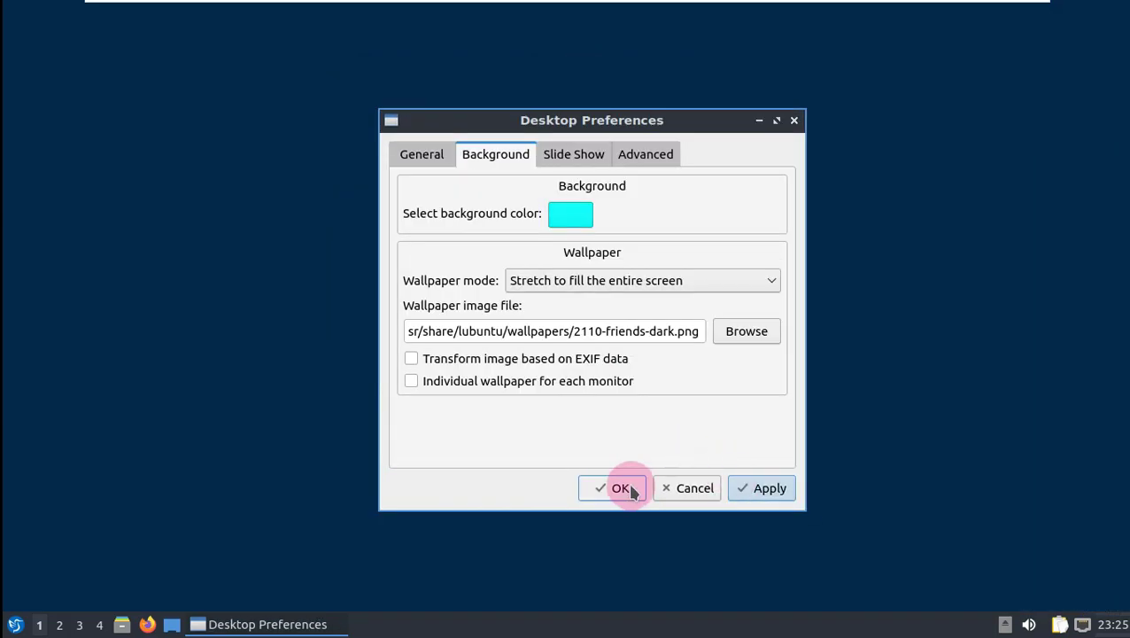
- Turn on the Home desktop shortcut and save the desktop preferences
scroll(553, 163, down, 2)
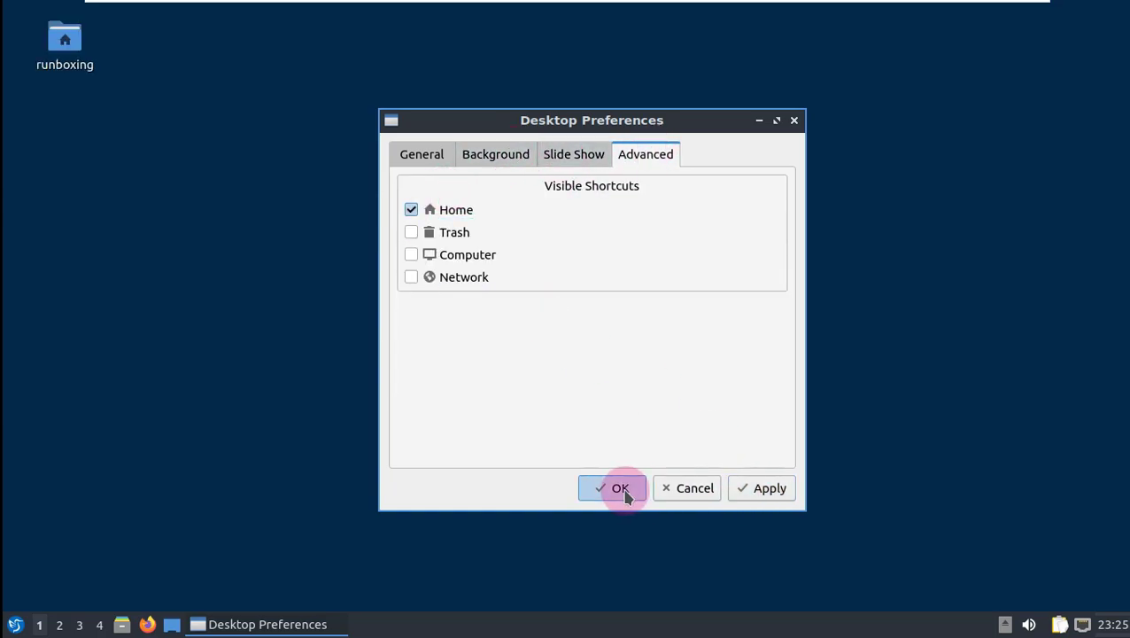
click(622, 490)
- Open the LXQt Configuration Center maximized, look over its LXQt and system settings, and close it
click(16, 624)
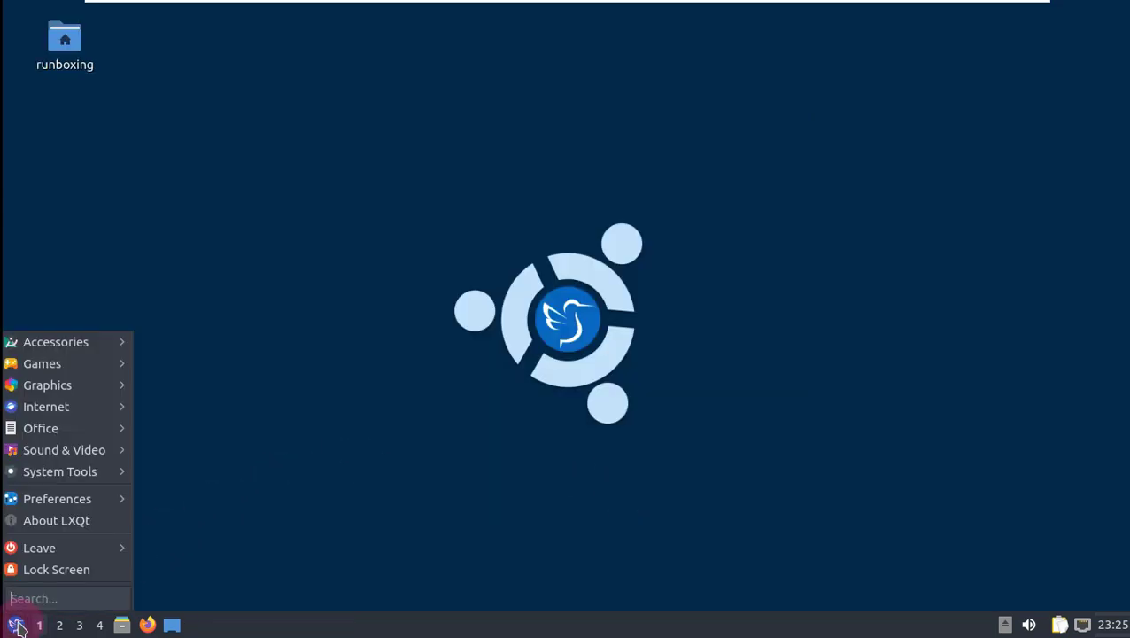
mouse_move(64, 549)
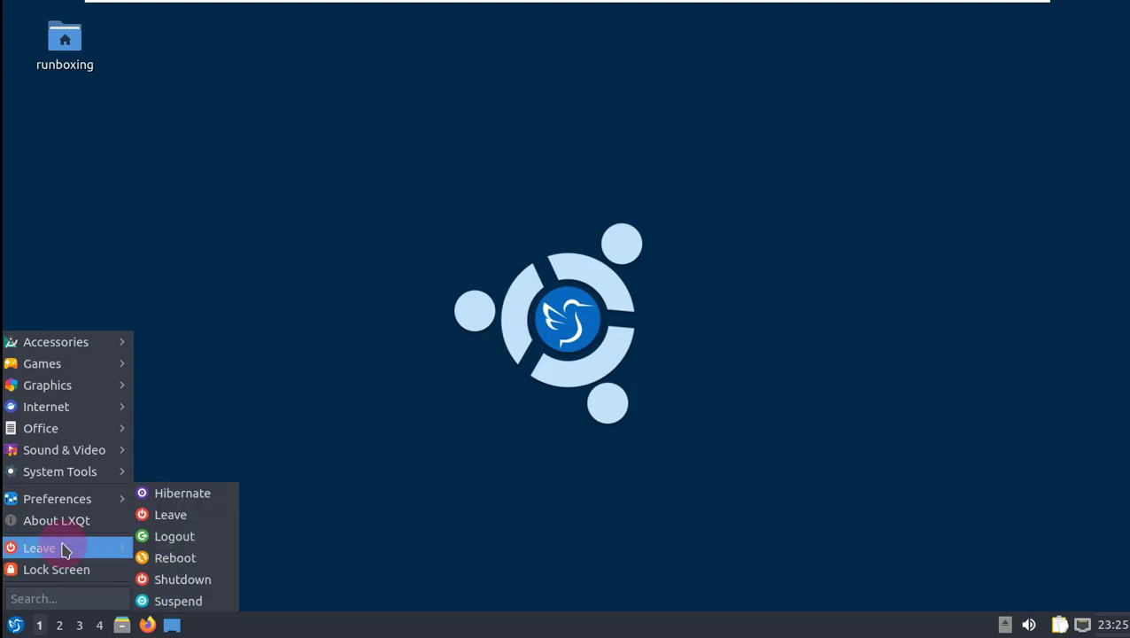
mouse_move(83, 499)
mouse_move(217, 403)
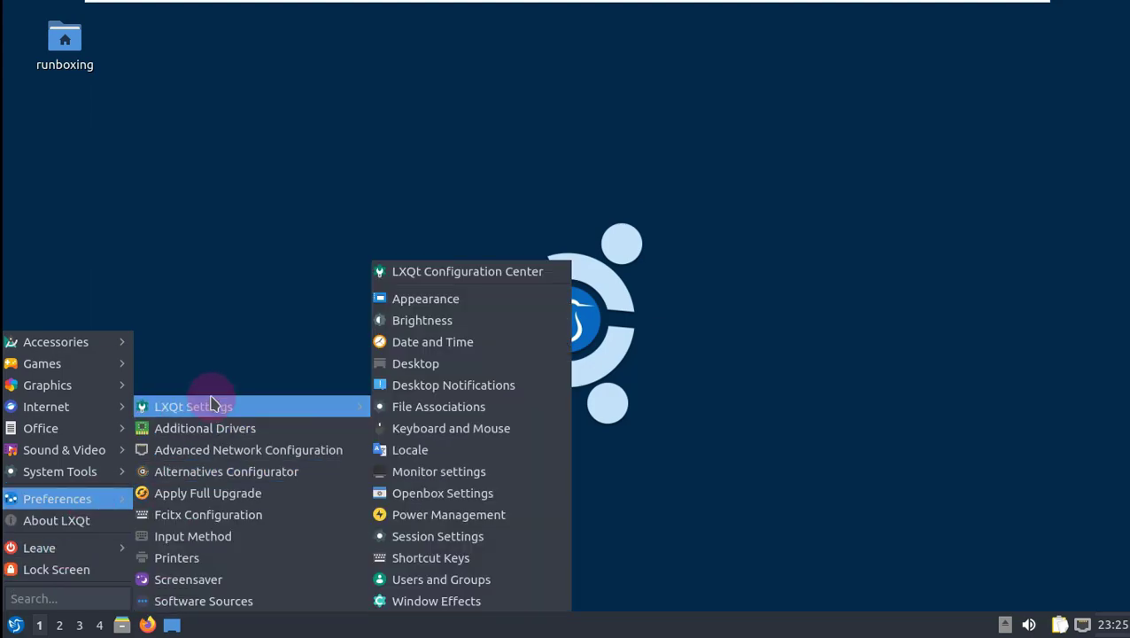
click(472, 274)
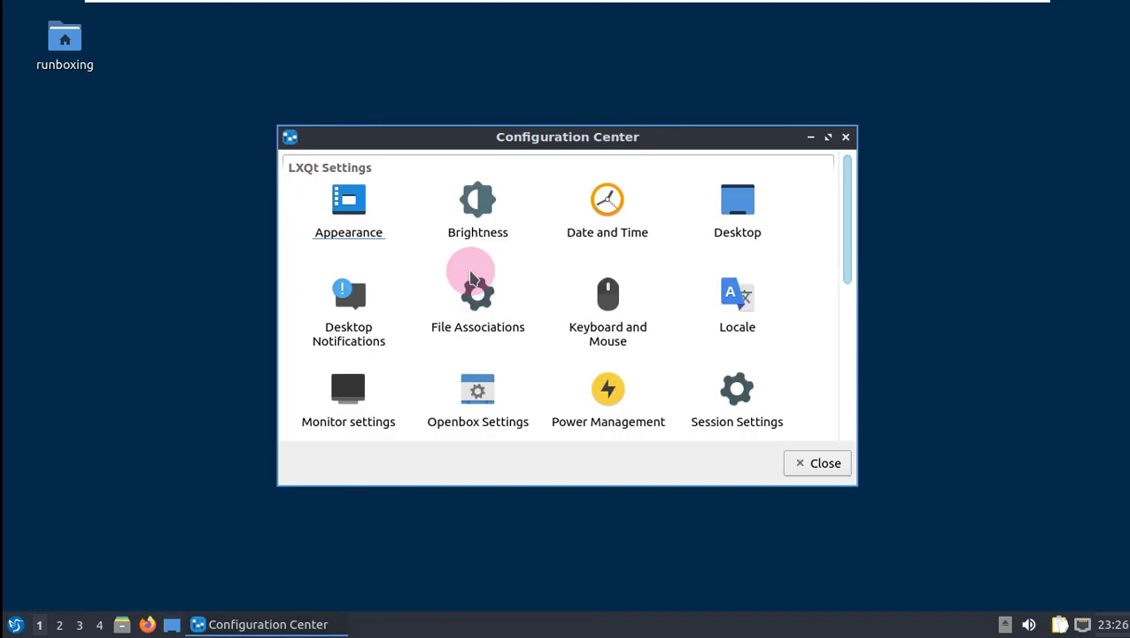
click(828, 136)
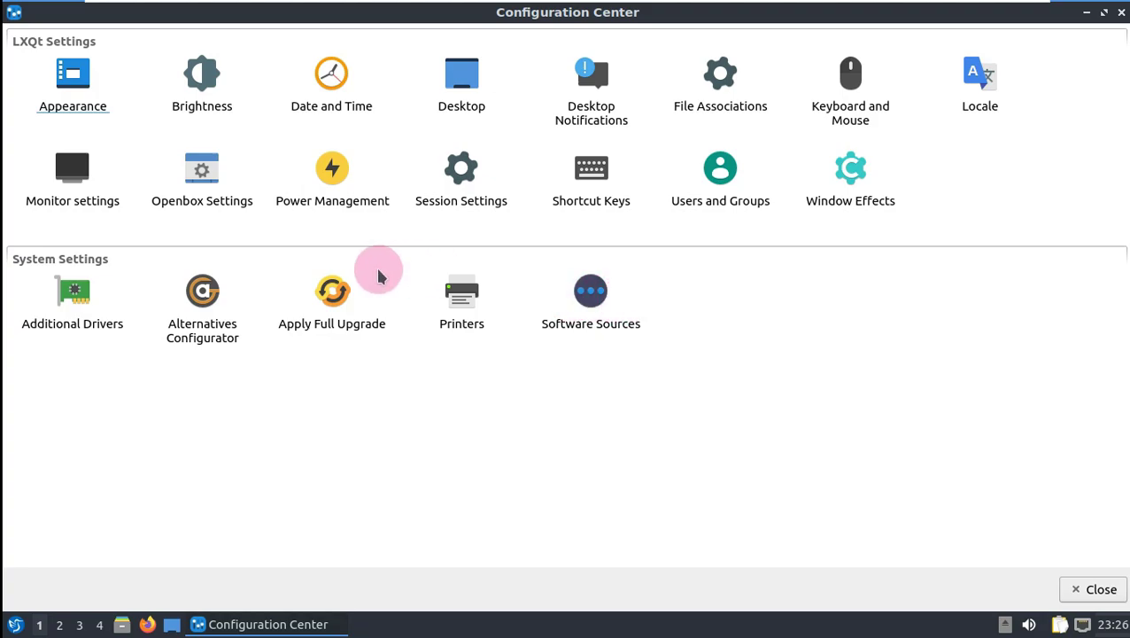
click(348, 301)
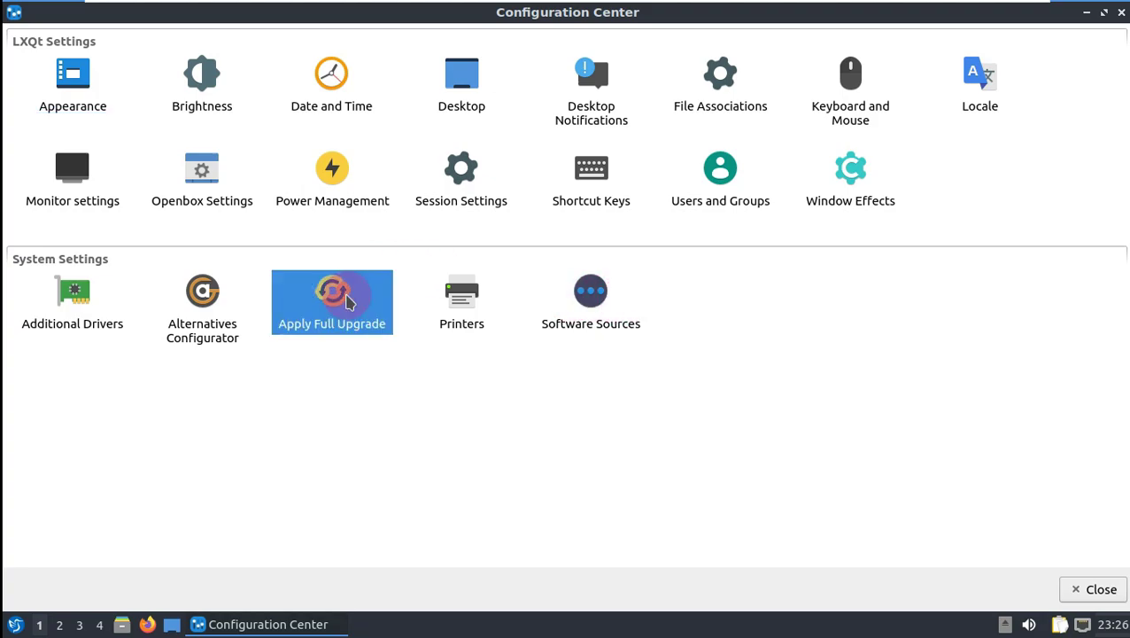
click(1121, 12)
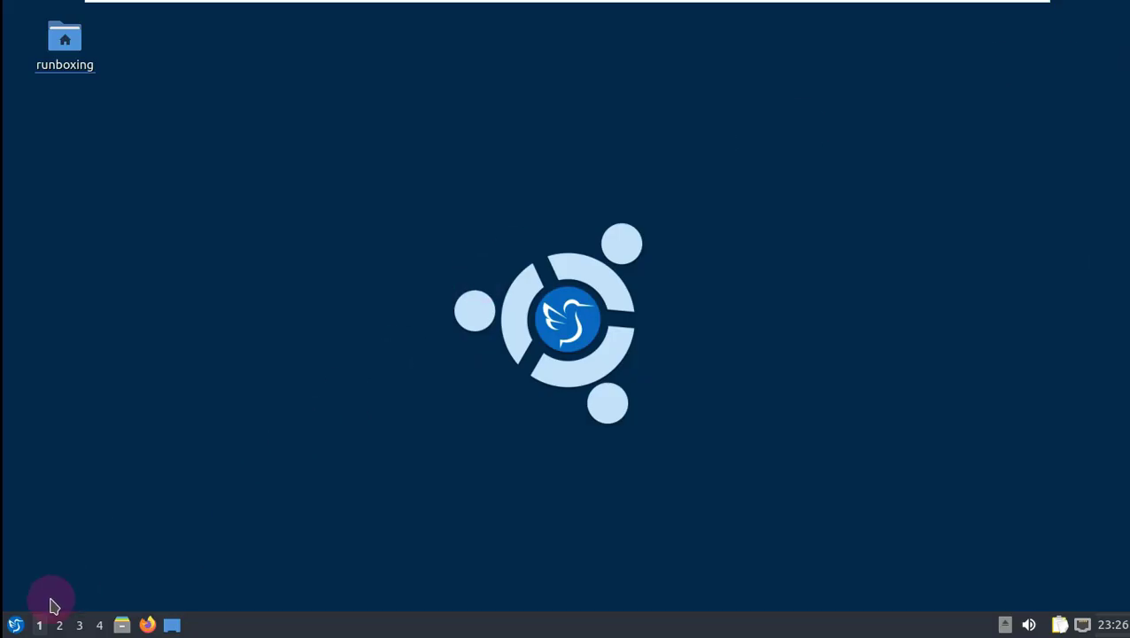
- Launch the Htop process viewer from the system tools
click(15, 624)
mouse_move(88, 498)
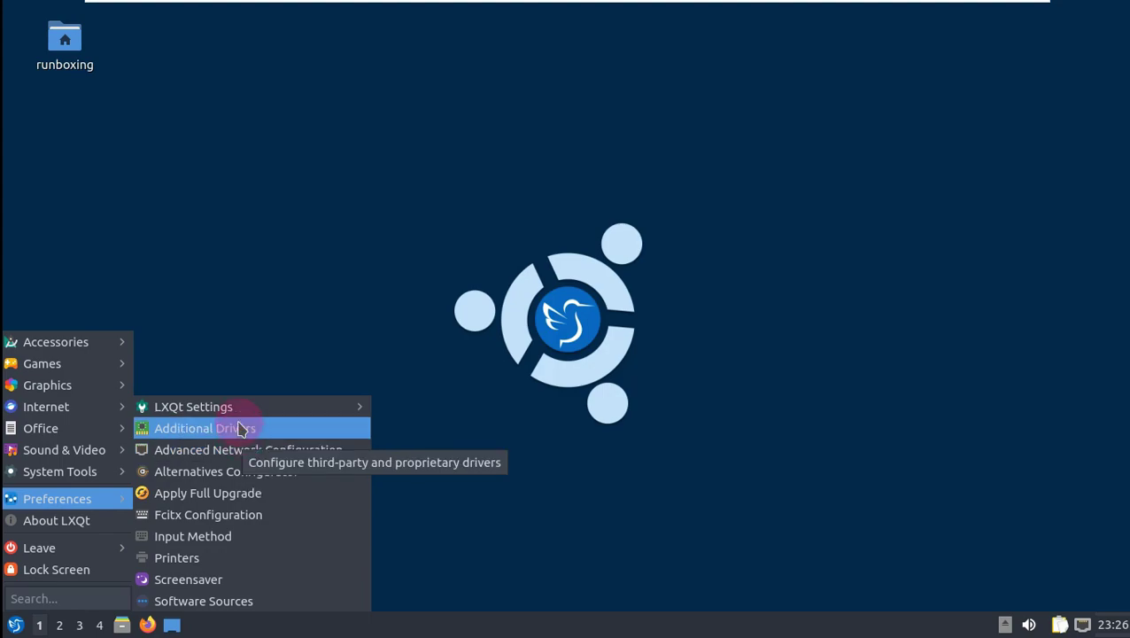
mouse_move(239, 408)
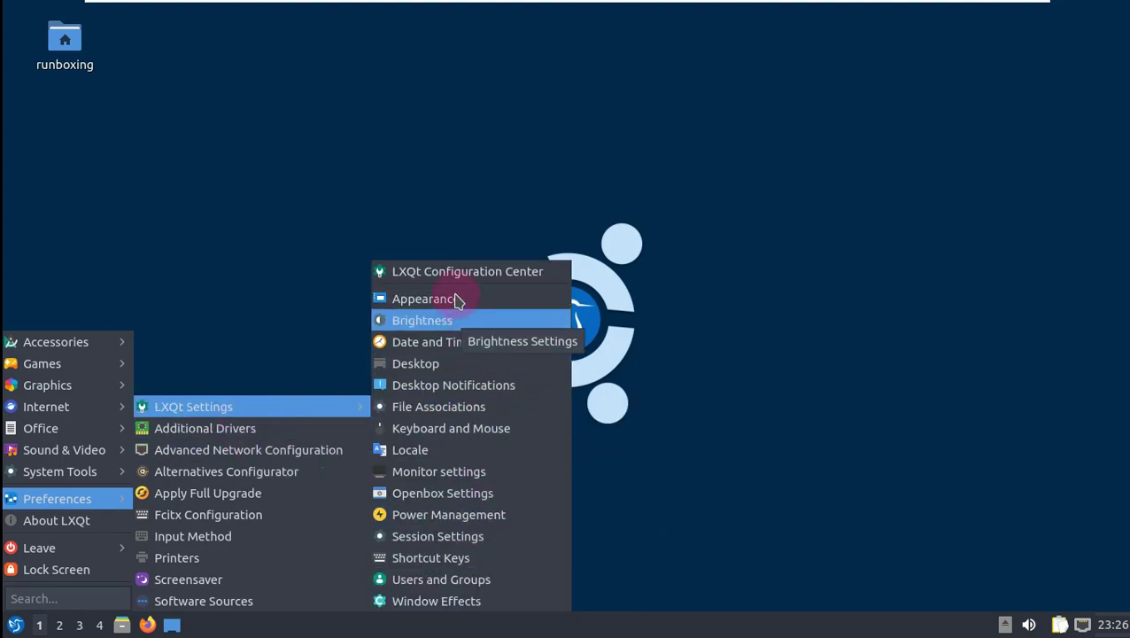
mouse_move(120, 471)
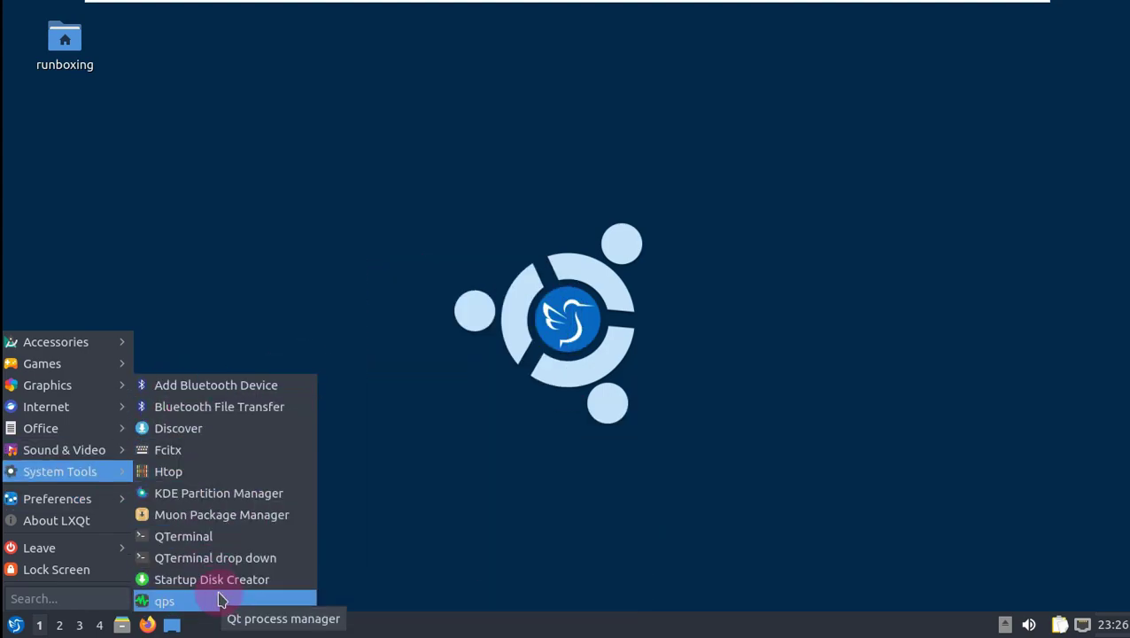
click(213, 475)
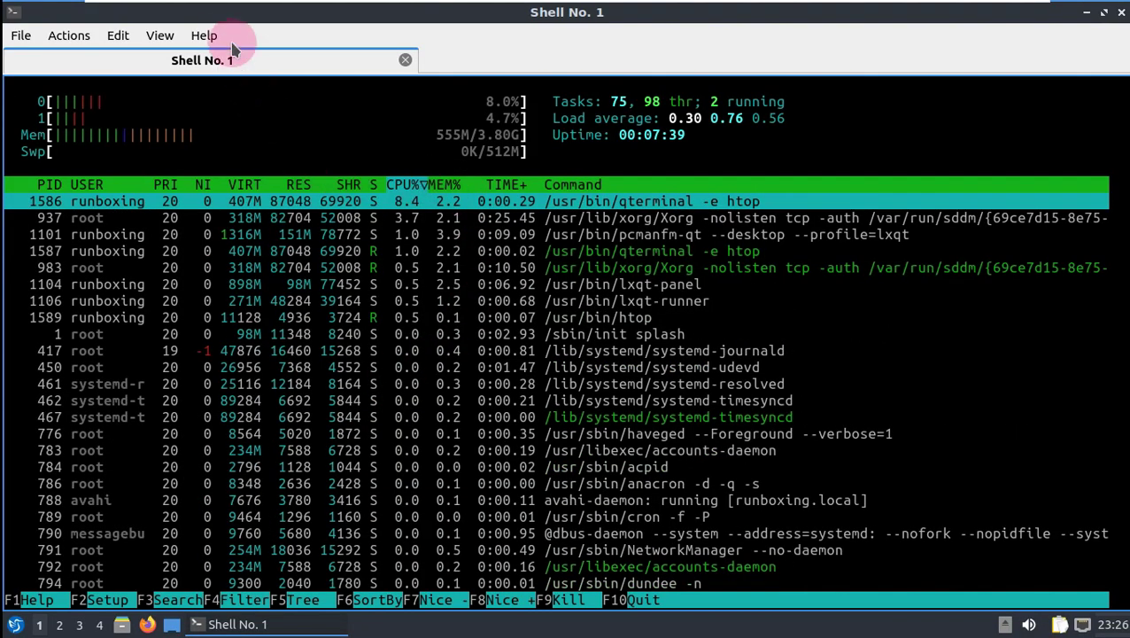
- View the terminal's Qt and program information, and exit the terminal running Htop
click(207, 37)
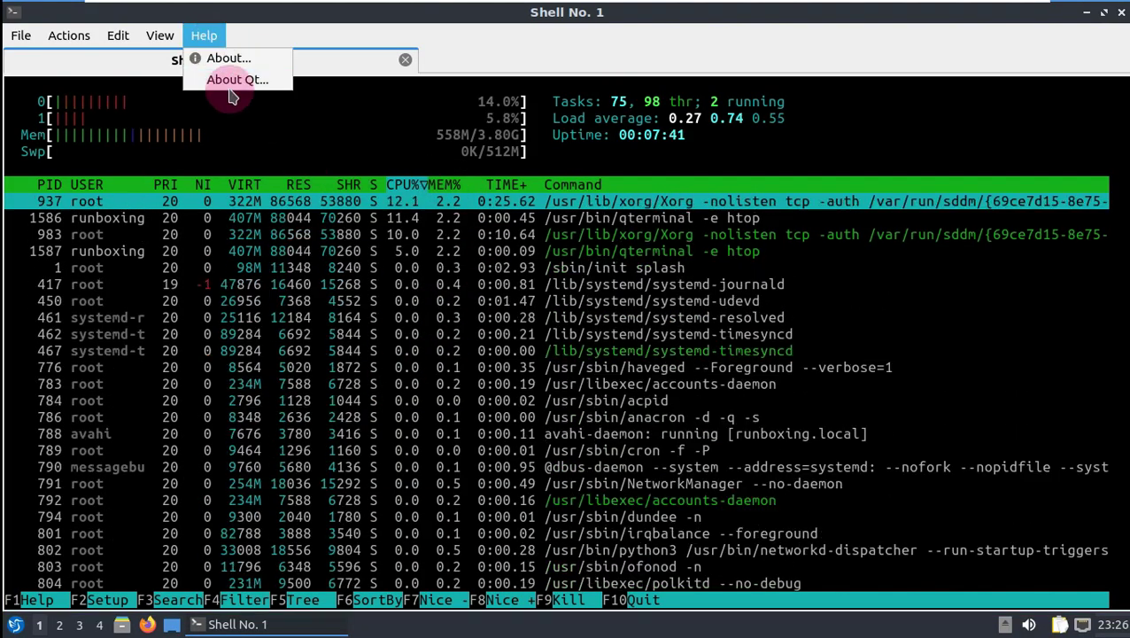
click(236, 80)
click(839, 71)
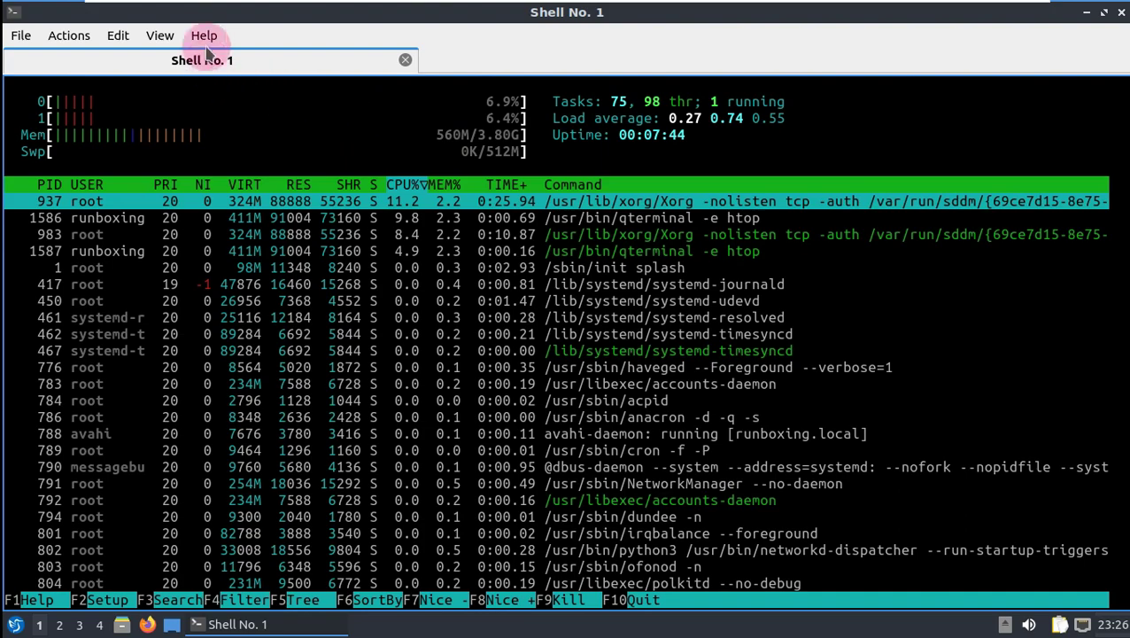
click(205, 39)
click(219, 55)
click(689, 315)
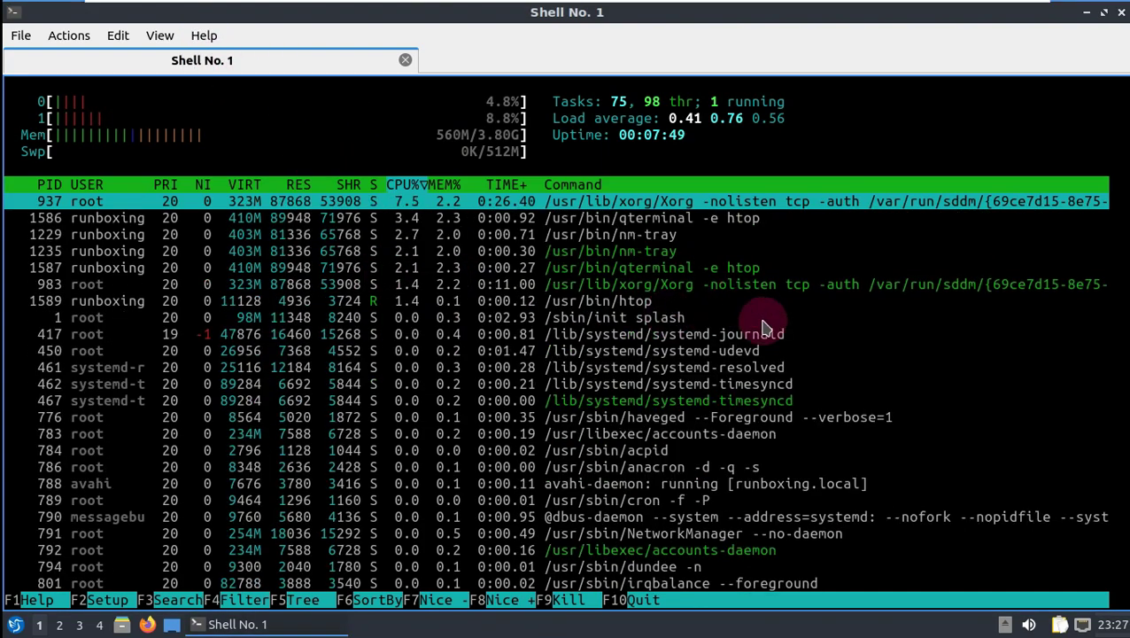
click(1119, 15)
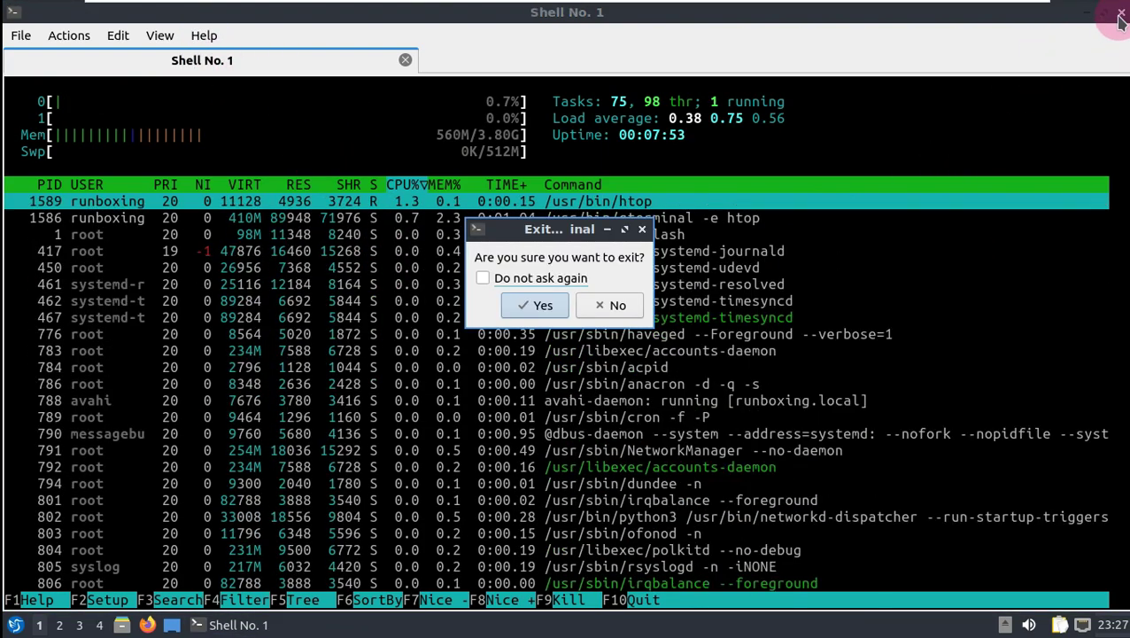
click(535, 304)
- Launch the Discover software center from the system tools and maximize its window
click(16, 624)
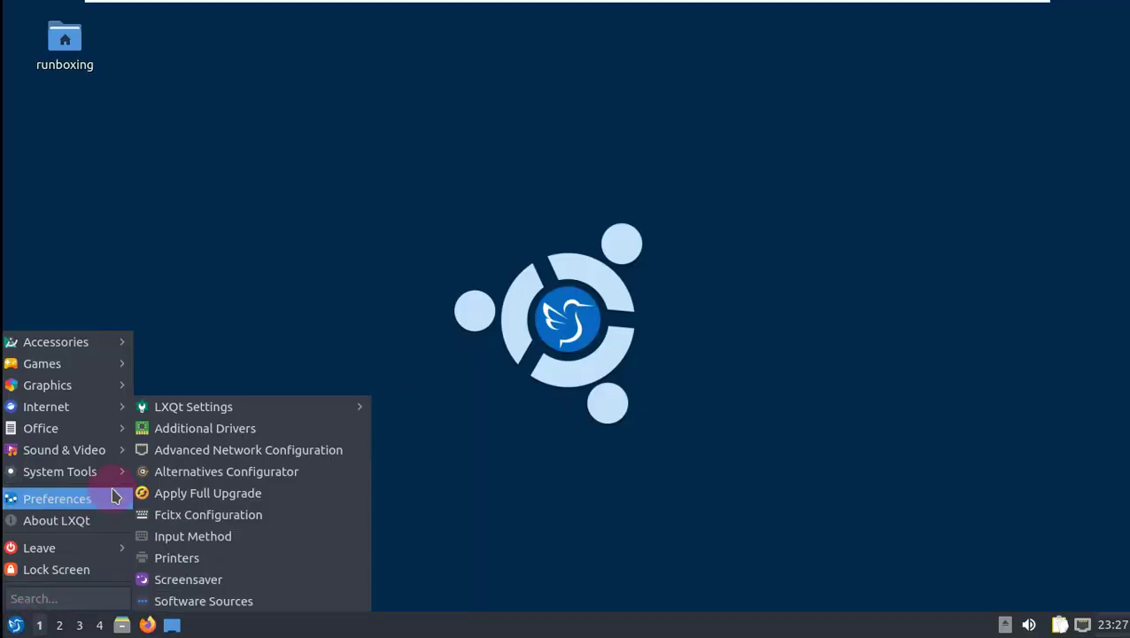
mouse_move(228, 407)
mouse_move(76, 469)
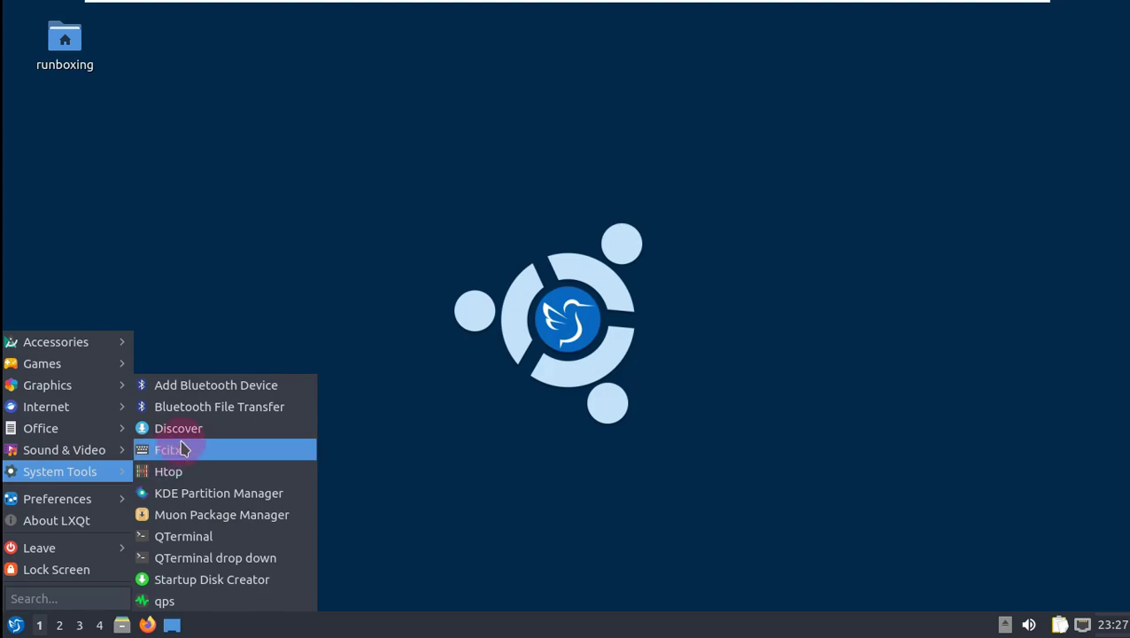
click(219, 425)
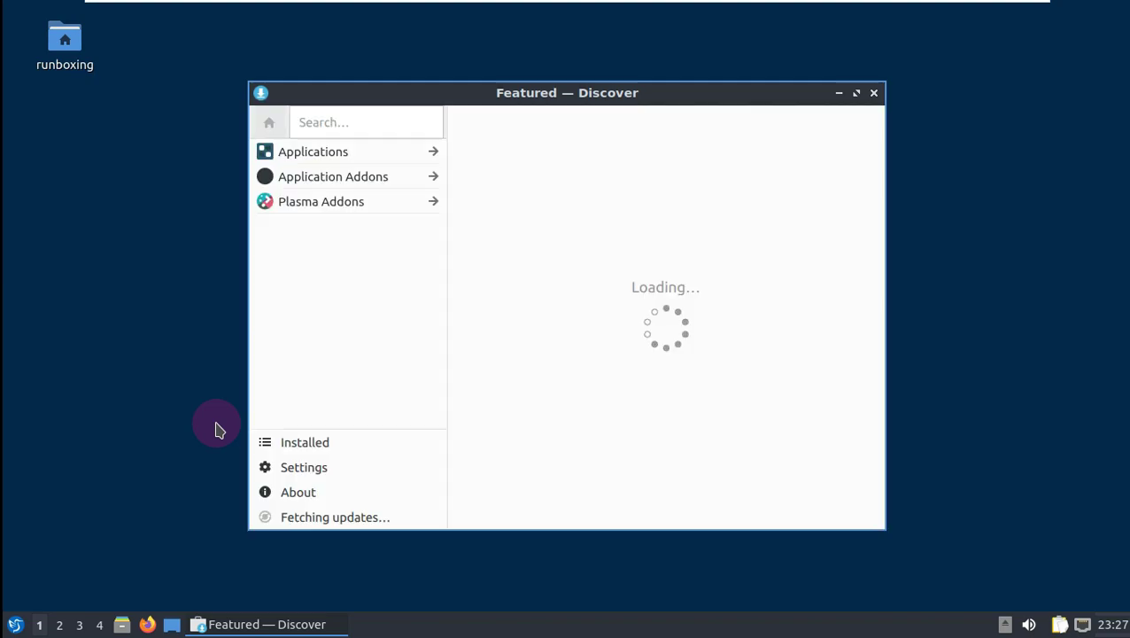
click(855, 94)
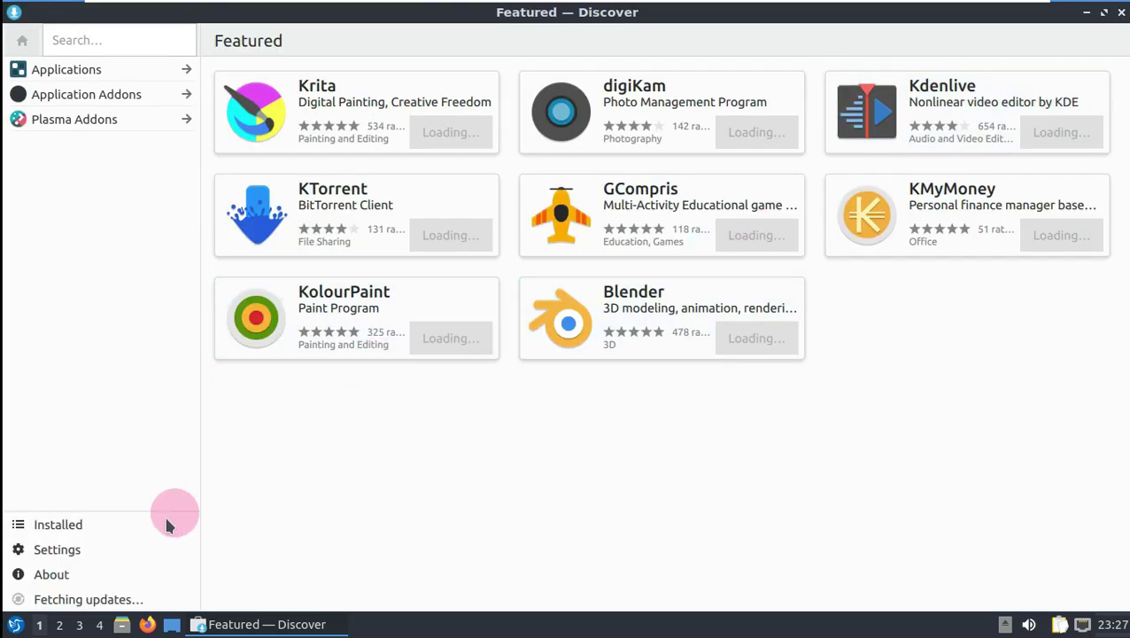
- Examine Discover's About, Settings and Installed pages, and open the page of available updates
click(92, 579)
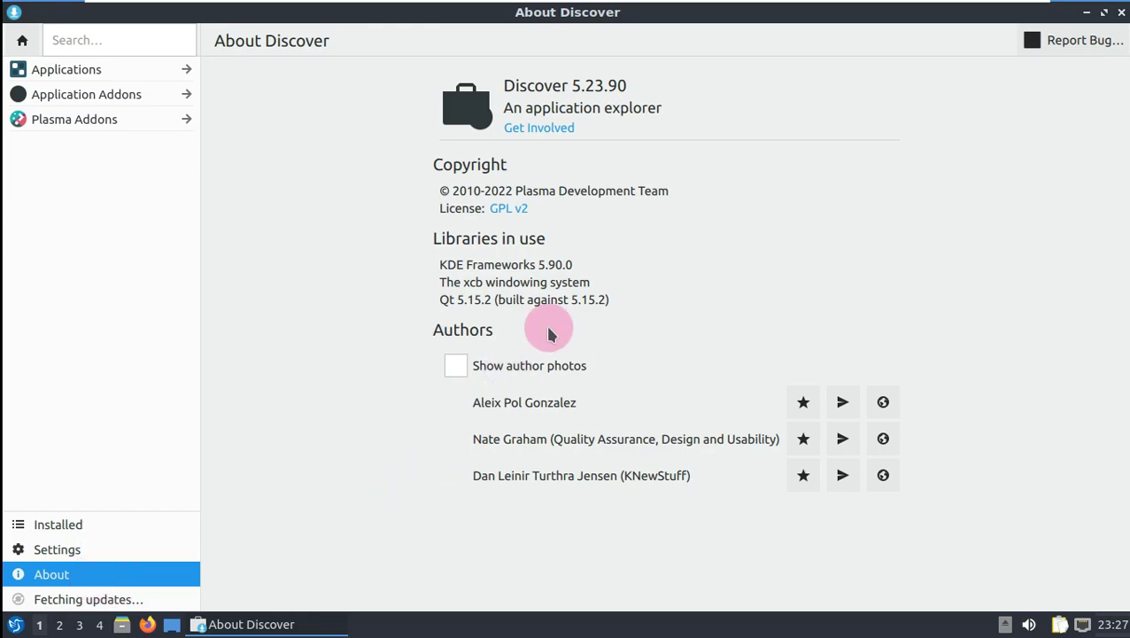
click(122, 555)
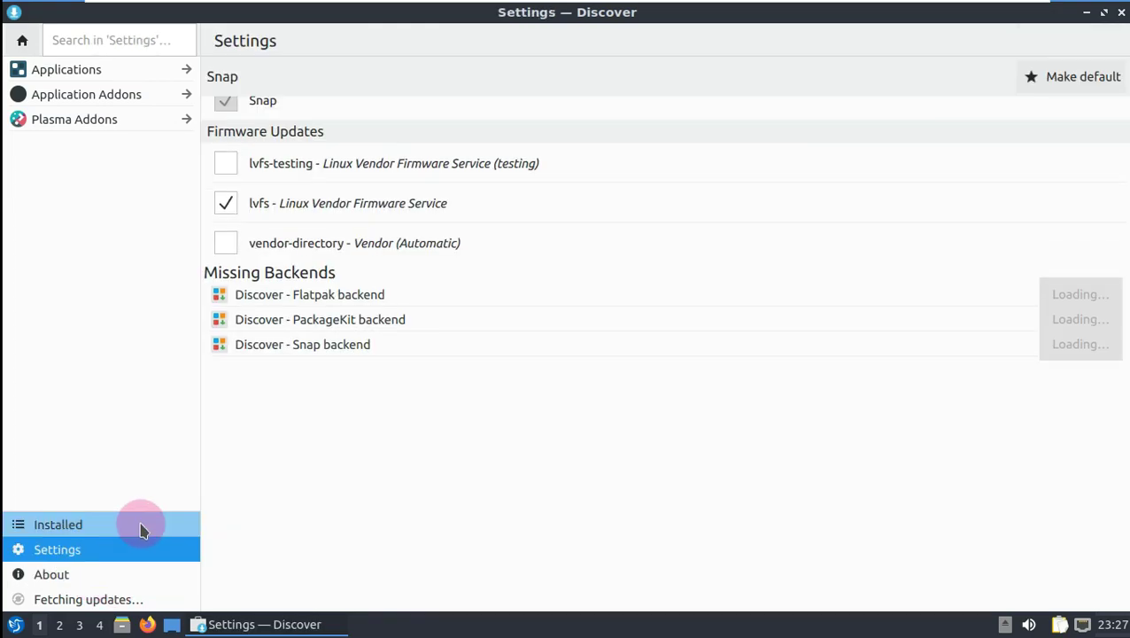
click(141, 528)
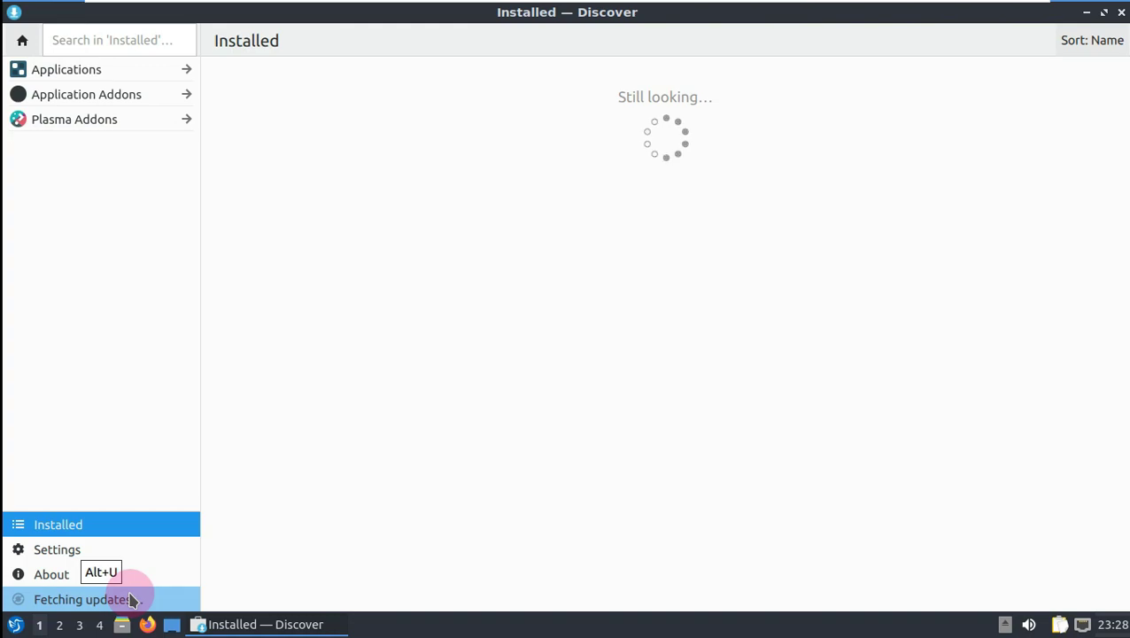
click(131, 599)
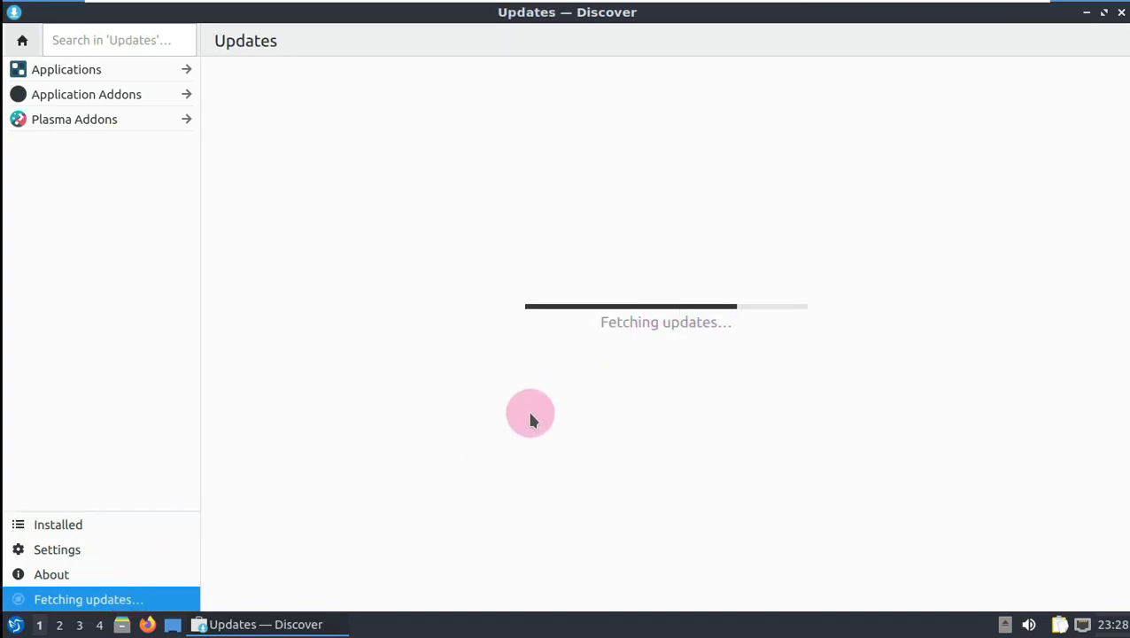
click(16, 626)
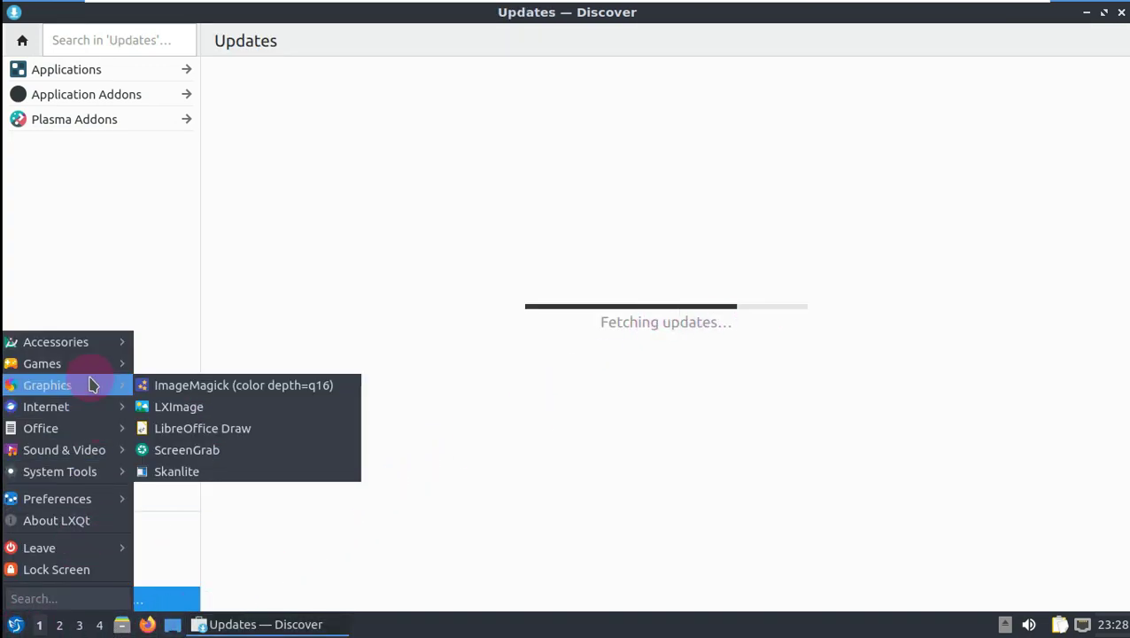
mouse_move(96, 345)
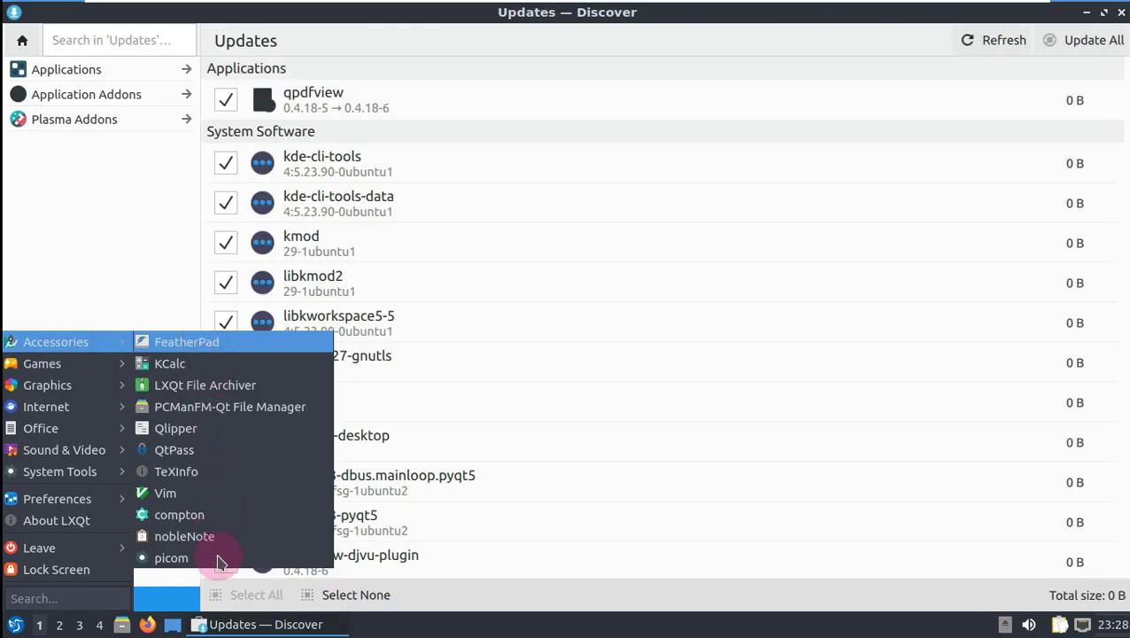
mouse_move(99, 383)
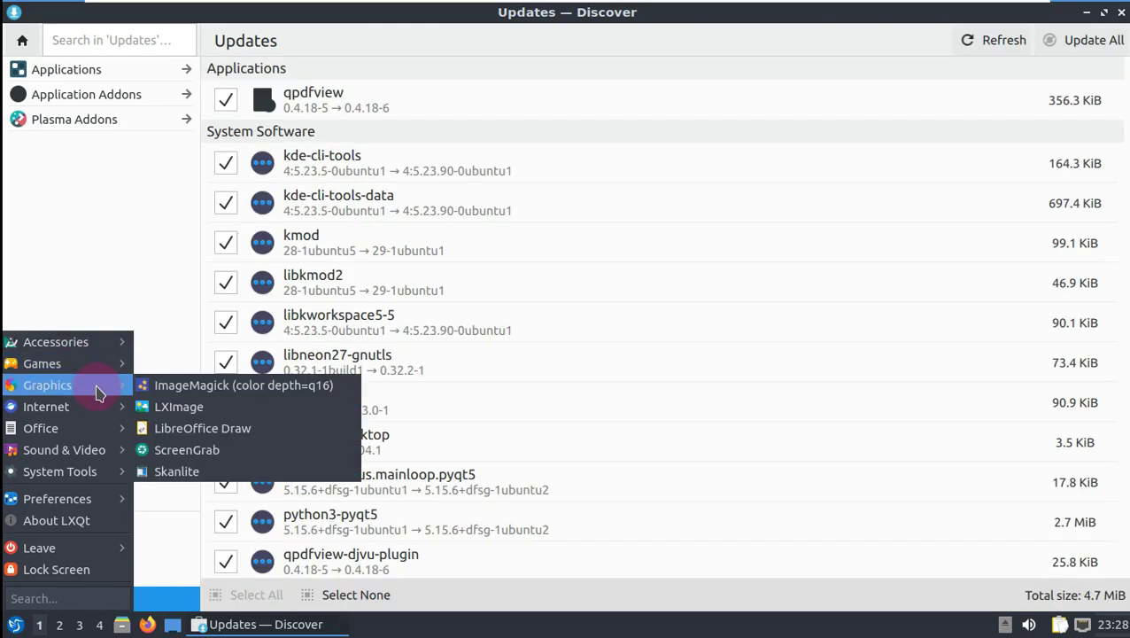
click(116, 254)
- Start updating all listed packages in Discover, authenticate with the account password, and open the task progress
click(1094, 40)
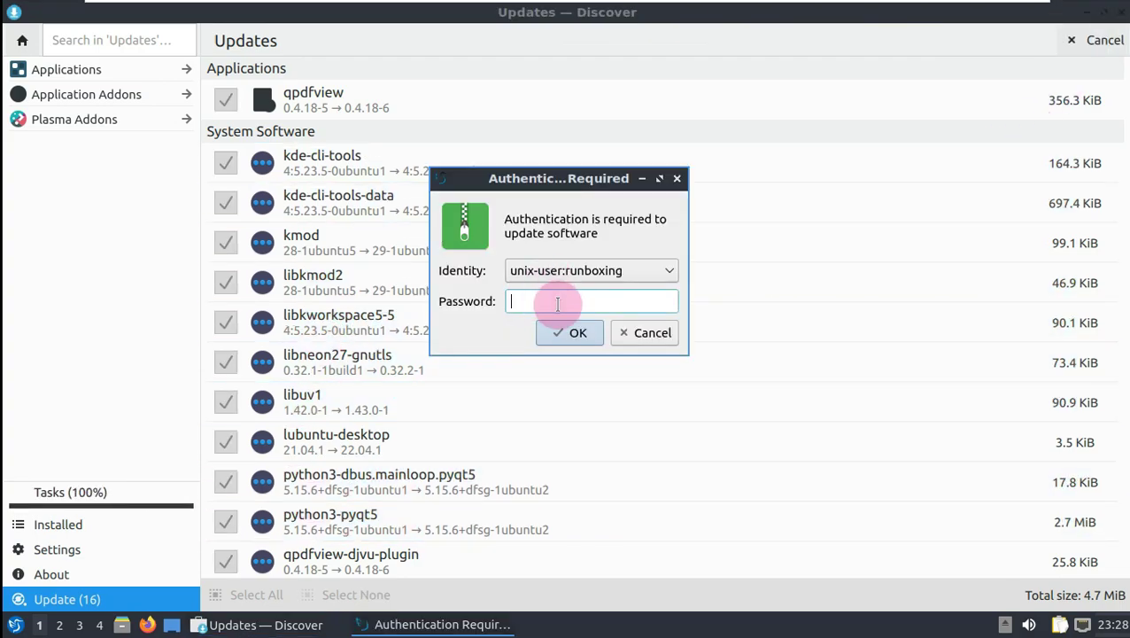
key(Return)
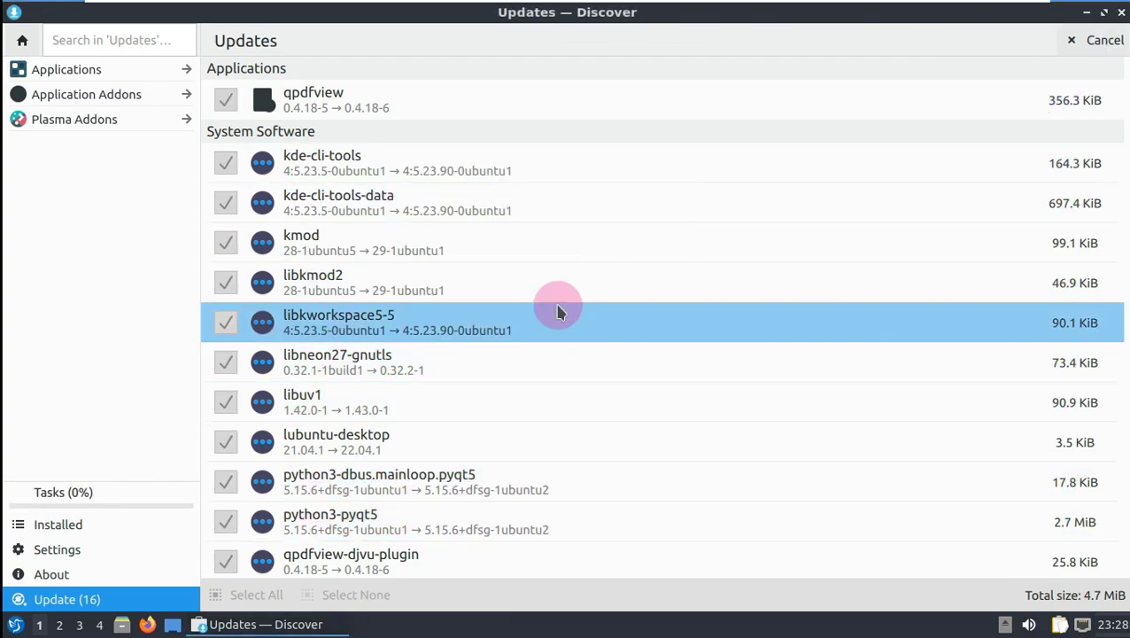
click(145, 495)
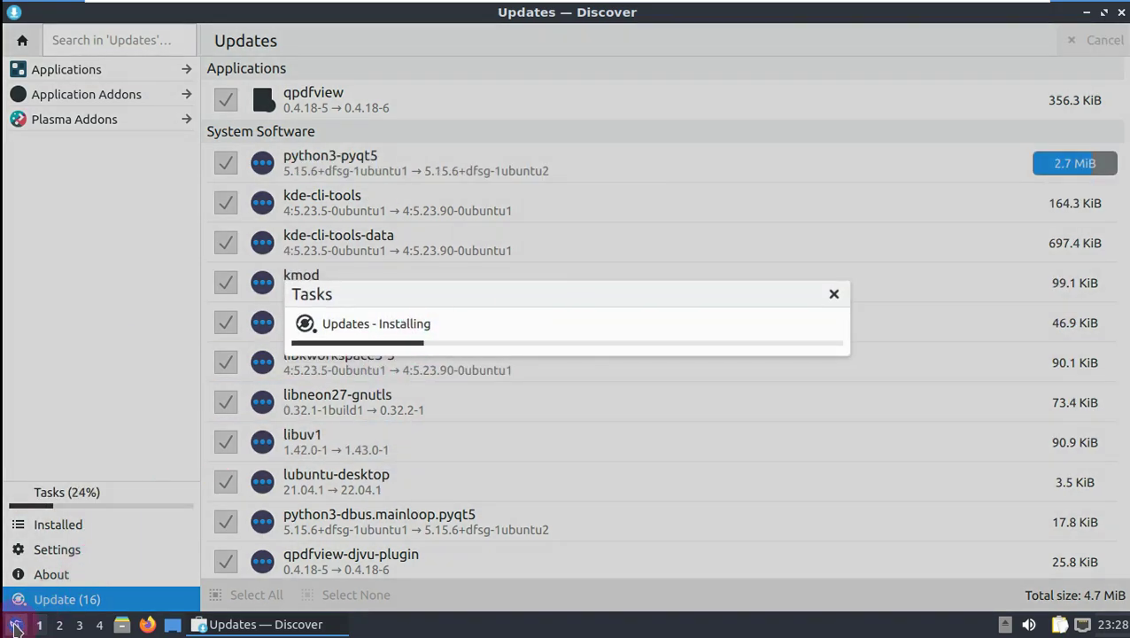
- Try to launch the Firefox web browser from its quicklaunch shortcut while the updates install
click(15, 628)
click(15, 629)
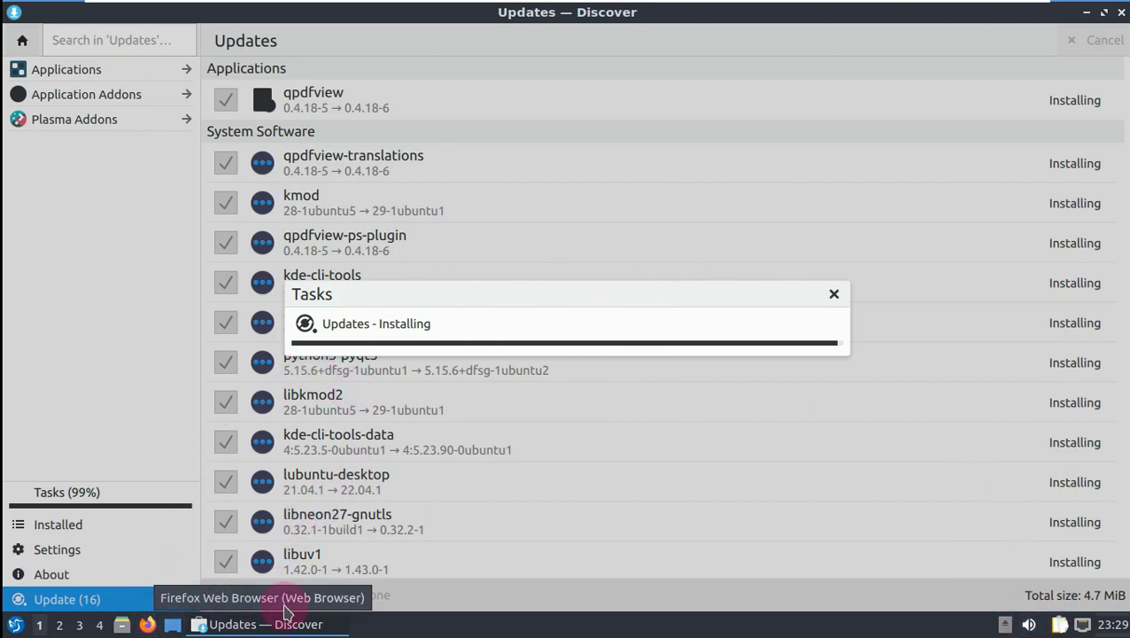
right_click(149, 620)
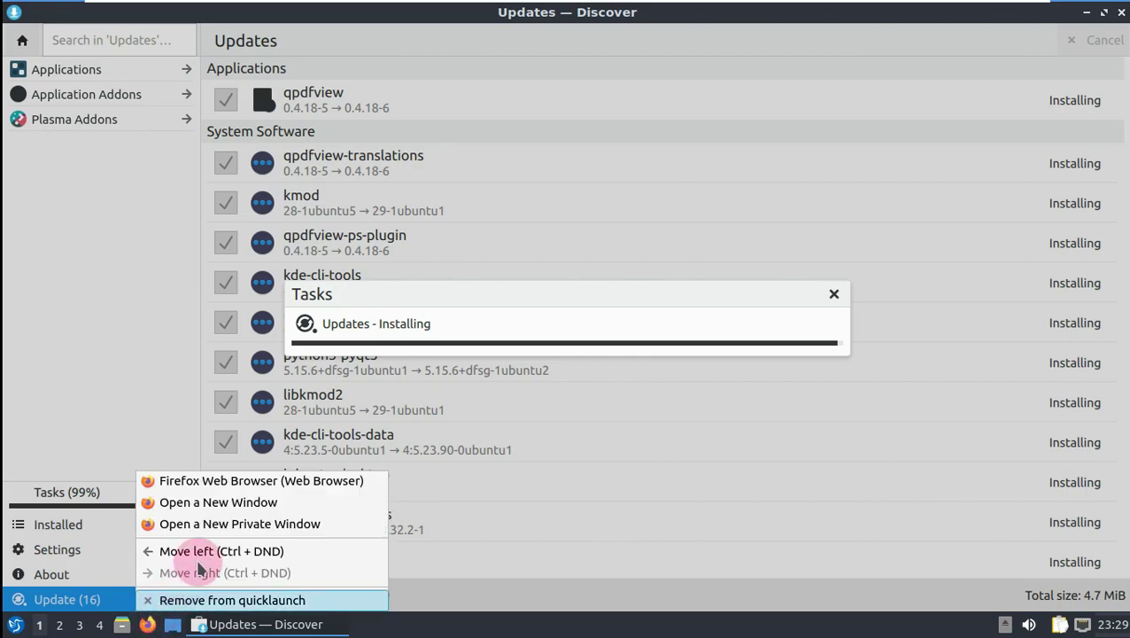
click(239, 482)
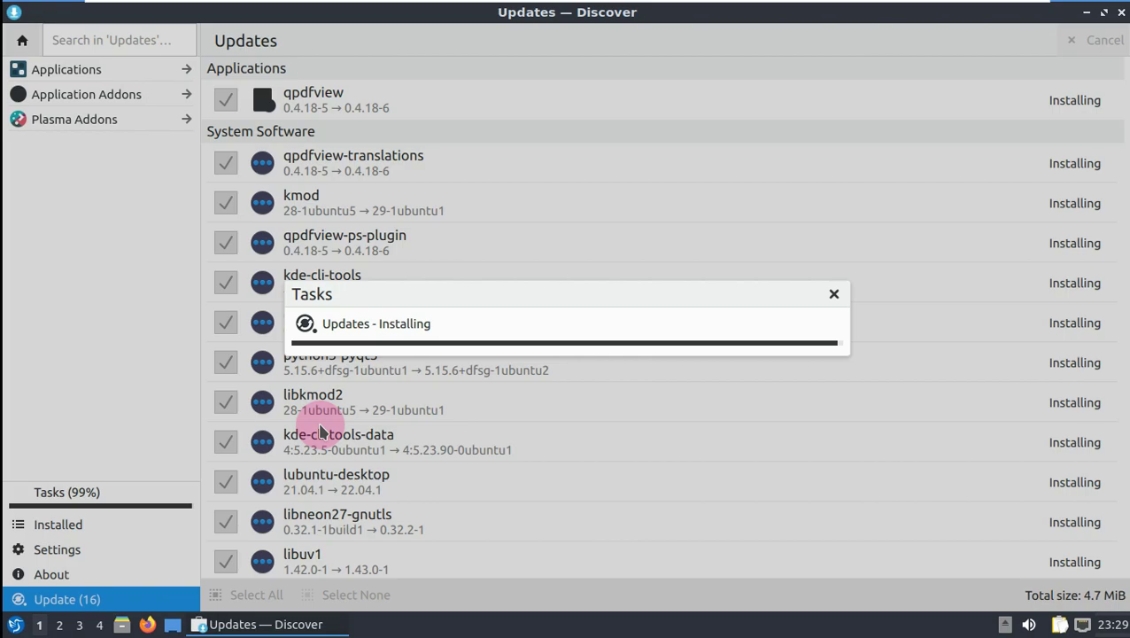
- Try to reboot the system while Discover is still installing the updates
click(16, 624)
mouse_move(86, 551)
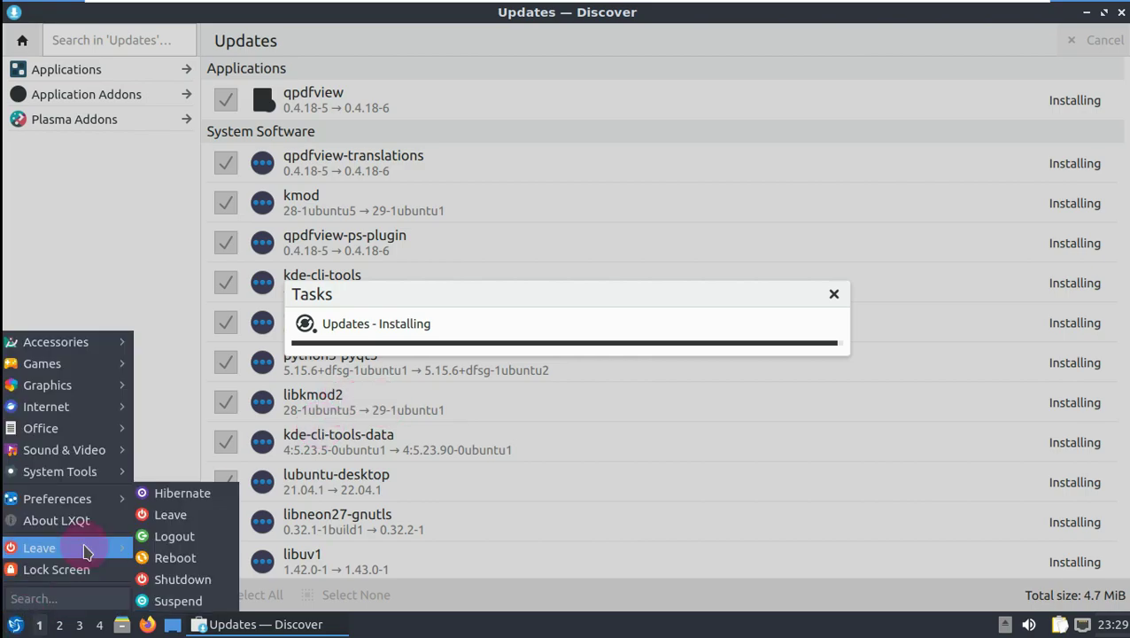
click(215, 551)
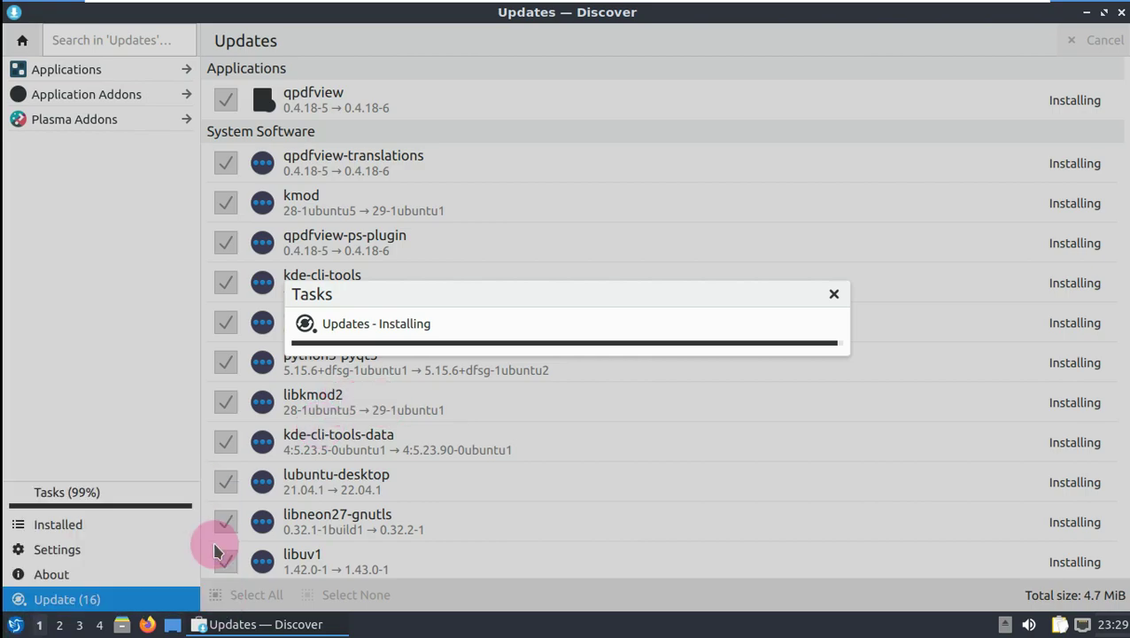
click(697, 285)
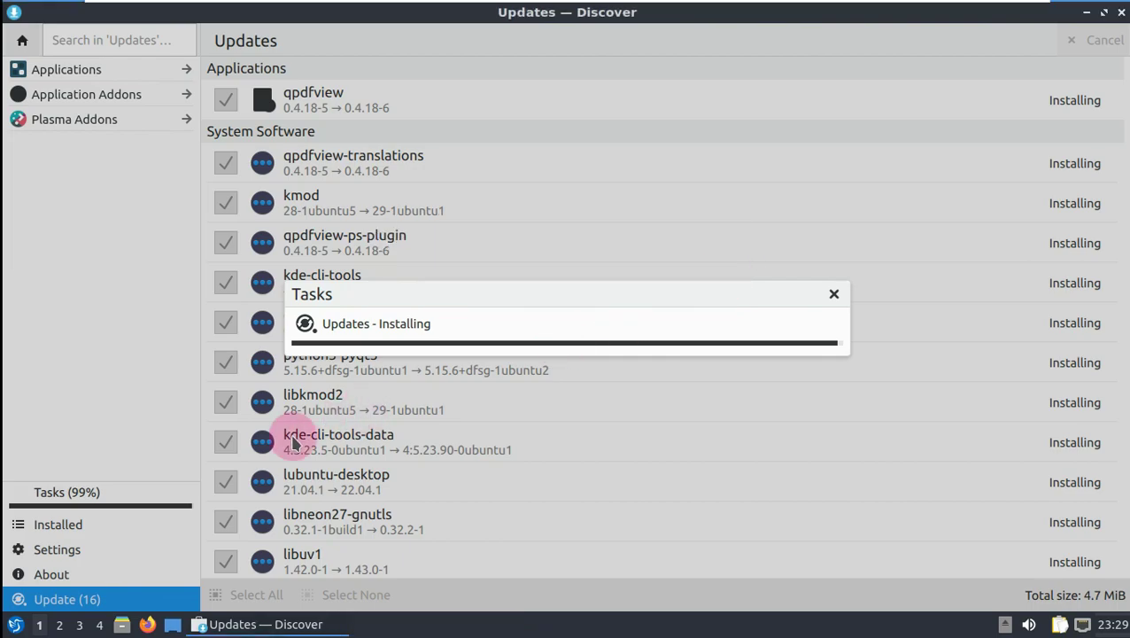
- Lock the screen and unlock the session with the account password
click(16, 625)
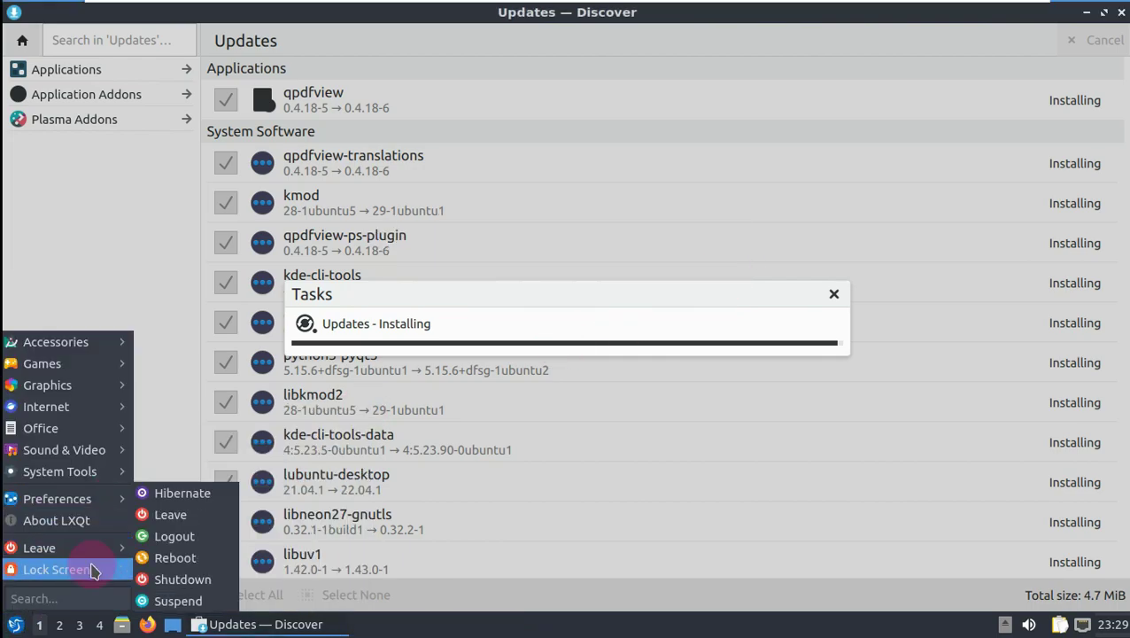
click(93, 570)
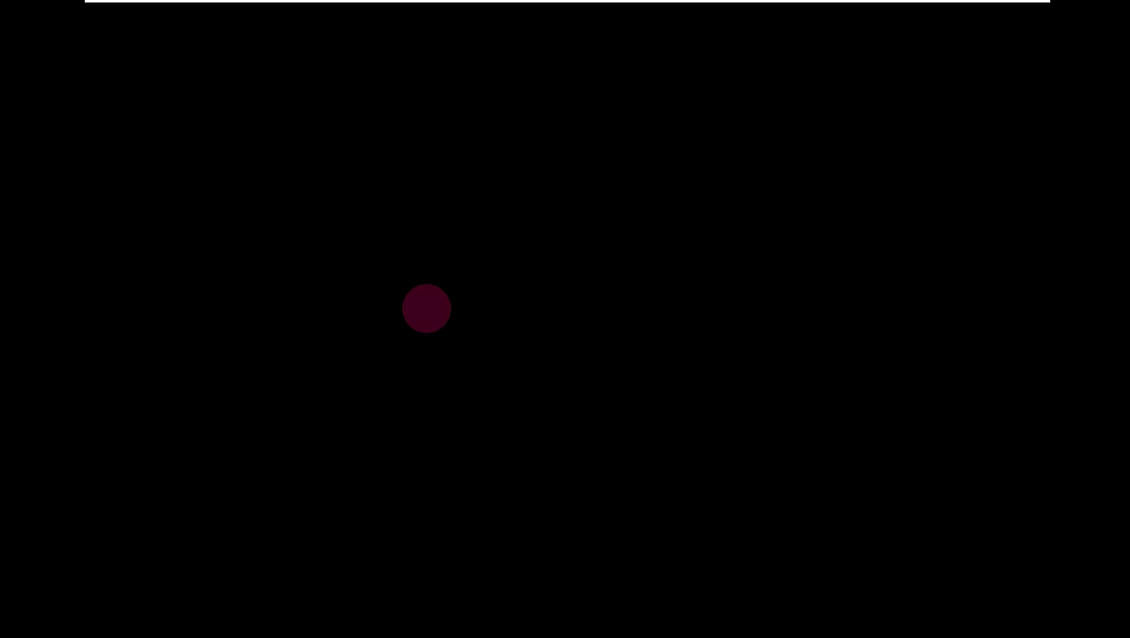
mouse_move(428, 310)
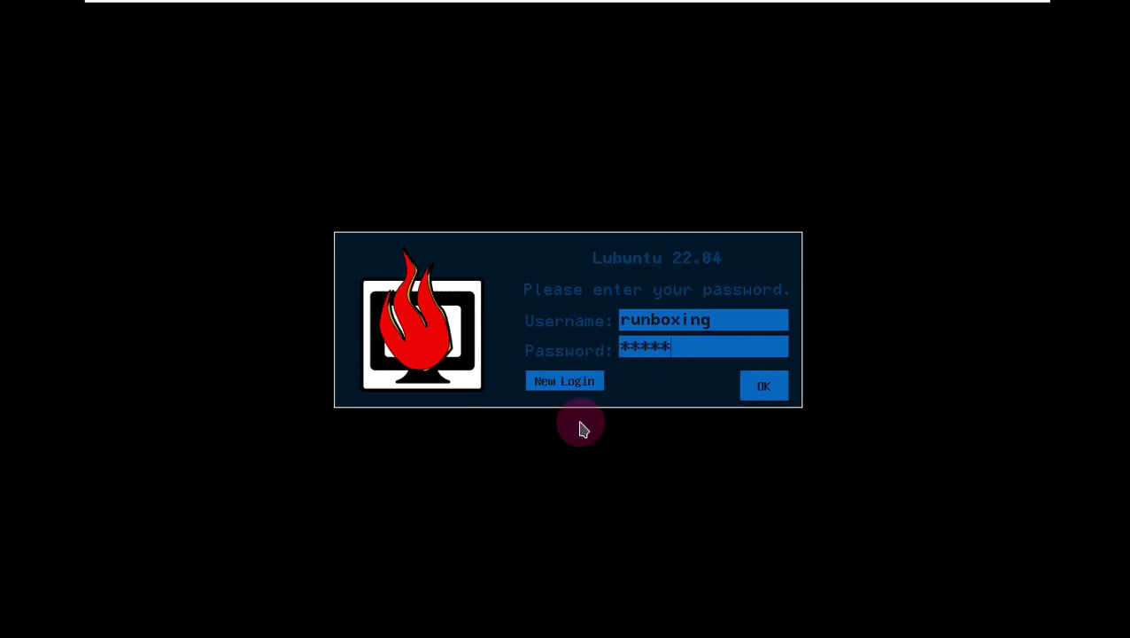
click(760, 387)
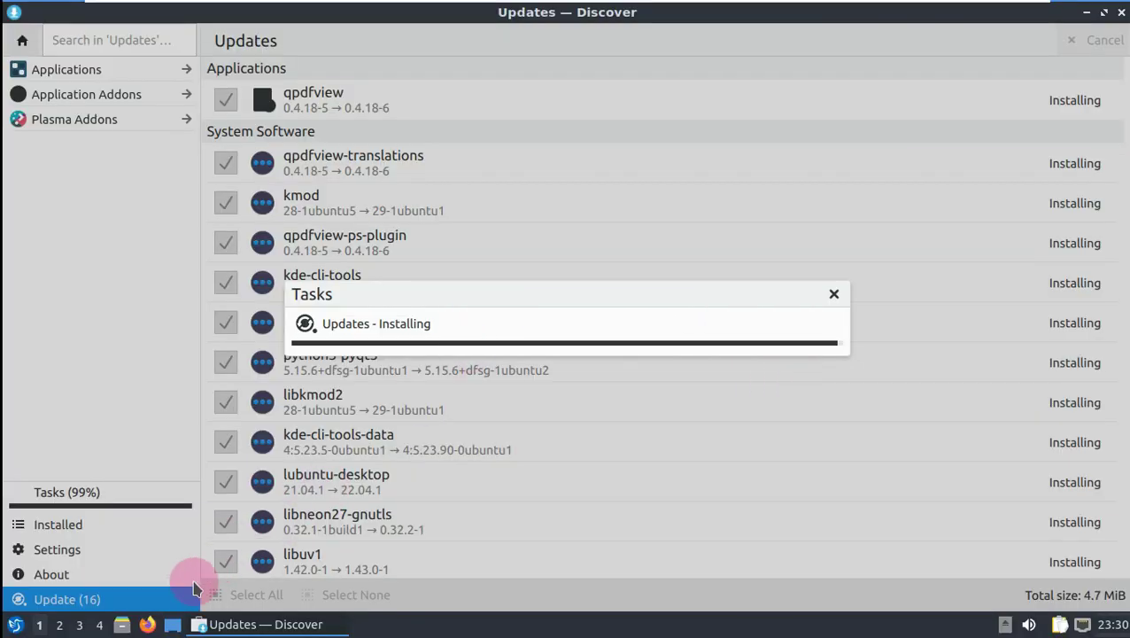
- Check the desktop environment's version and license information in the About LXQt window and close it
click(16, 624)
mouse_move(57, 498)
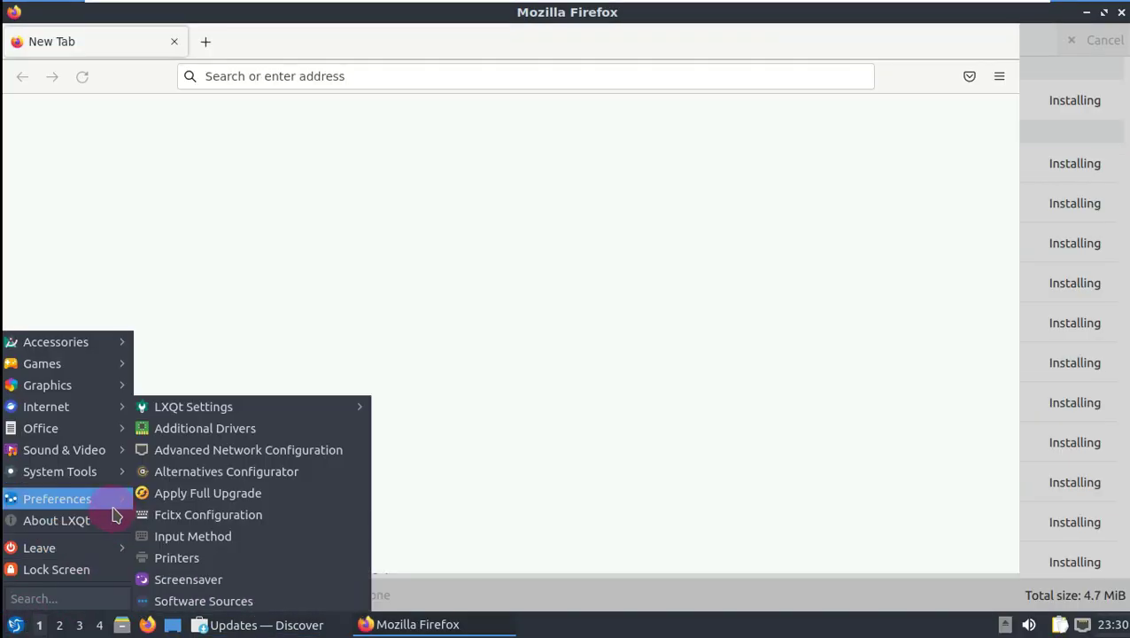
click(116, 520)
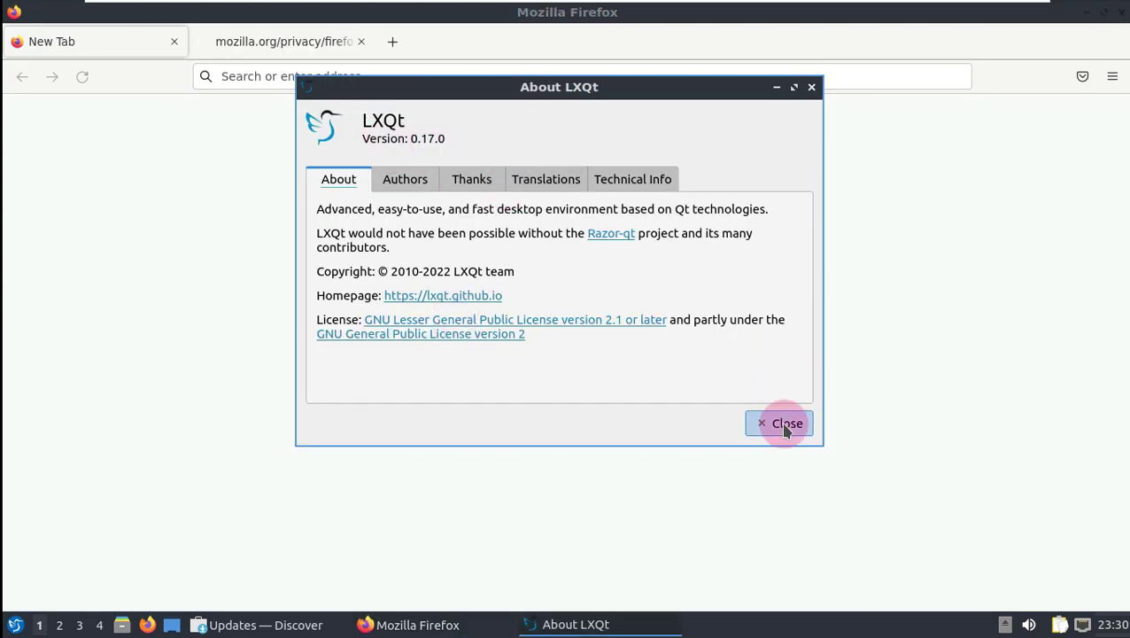
click(782, 423)
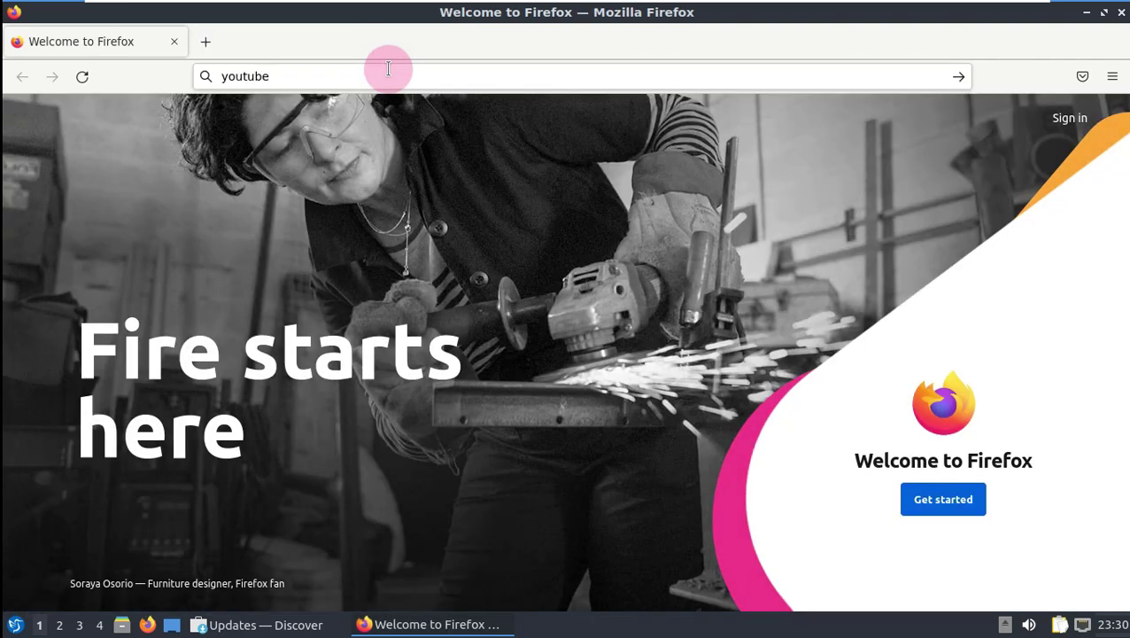
- Load youtube.com/9to5linux in Firefox
text(/9to5linux)
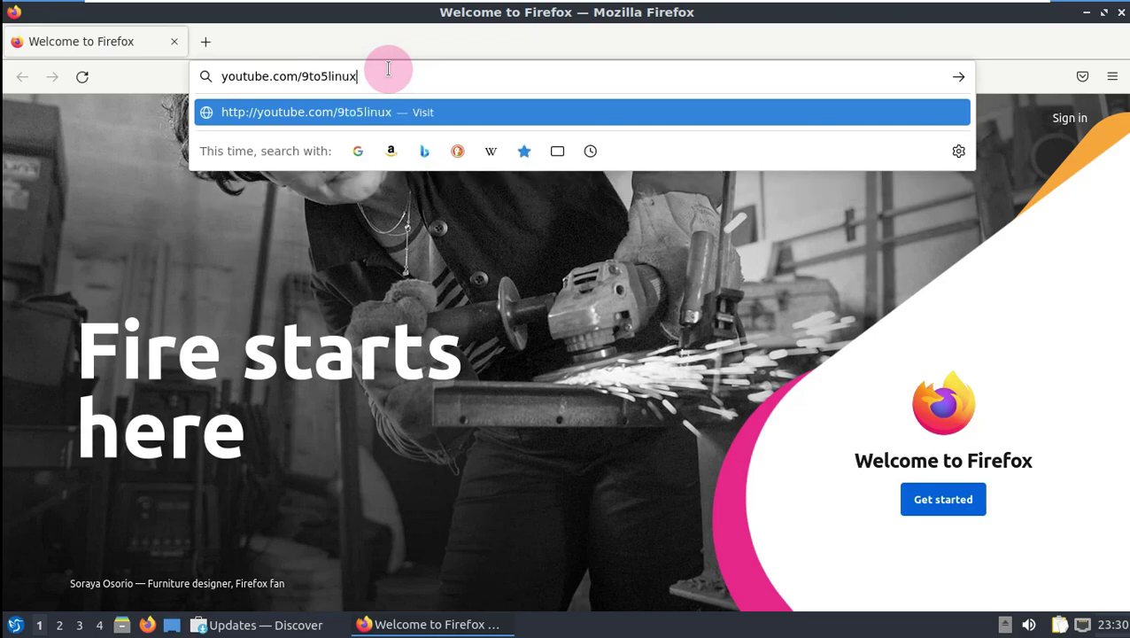
key(Return)
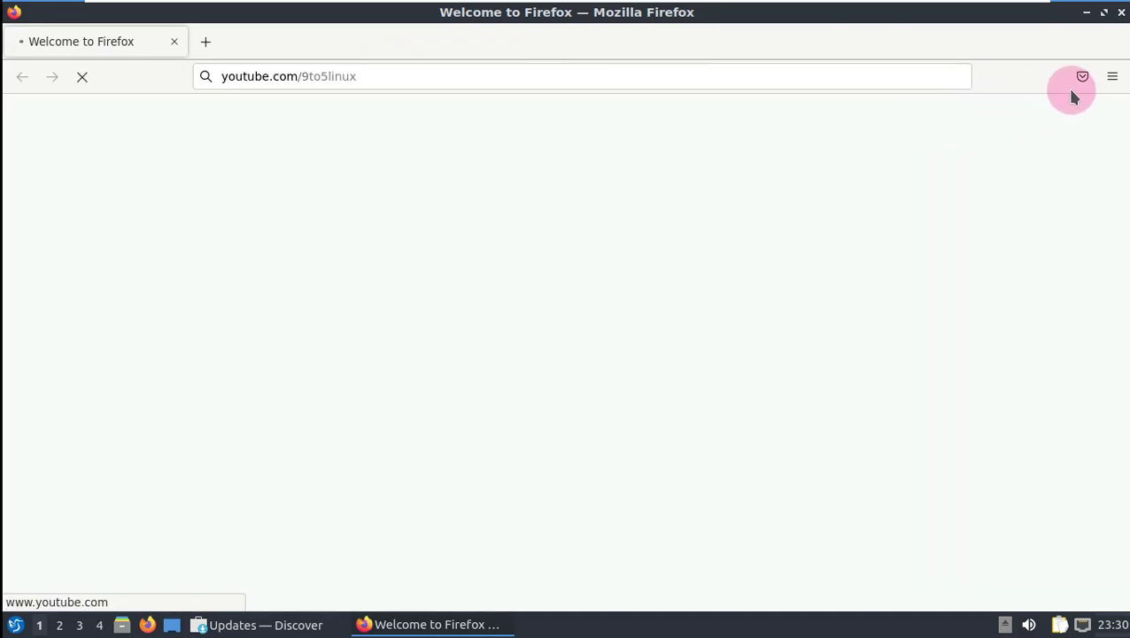
- Open the About Mozilla Firefox window, highlight the browser's version number, and close the window
click(1110, 80)
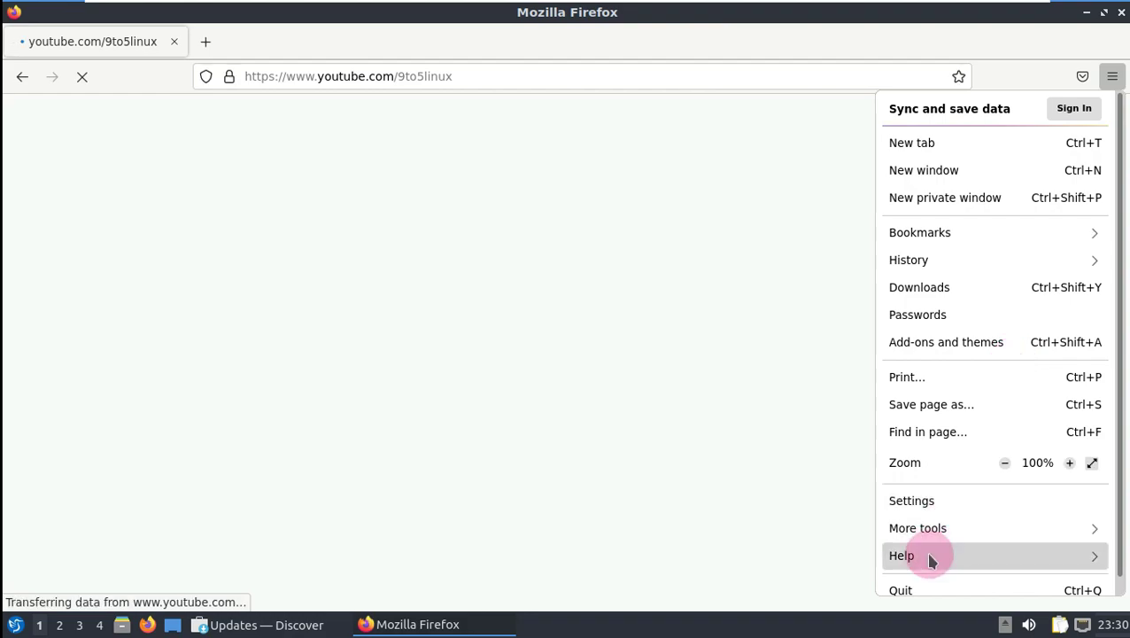
click(932, 559)
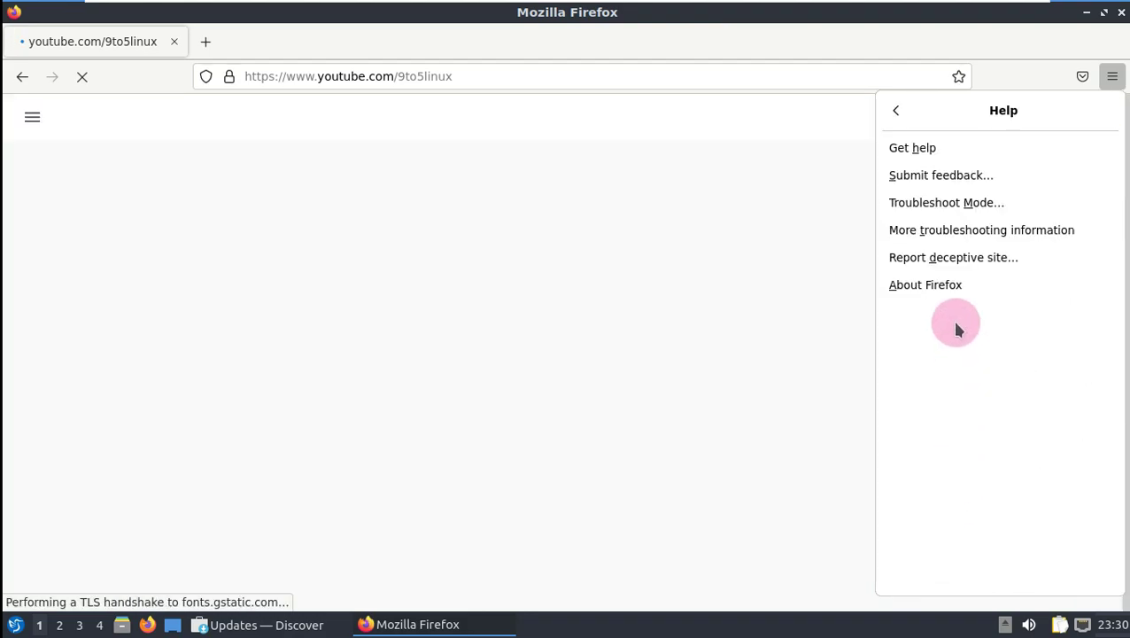
click(925, 285)
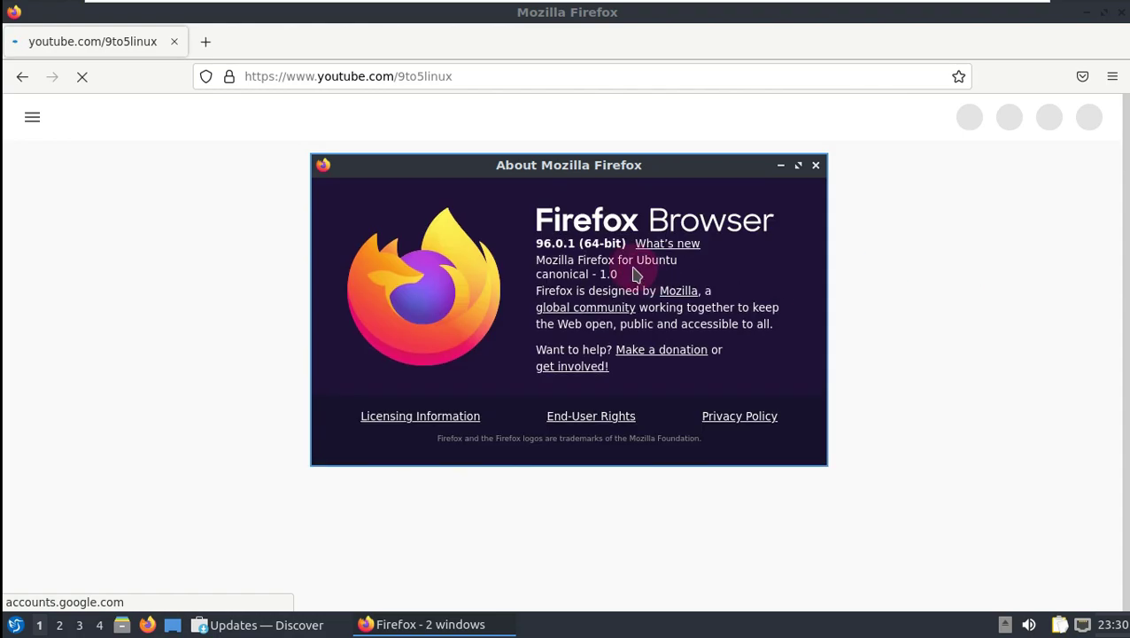
drag(540, 241, 623, 245)
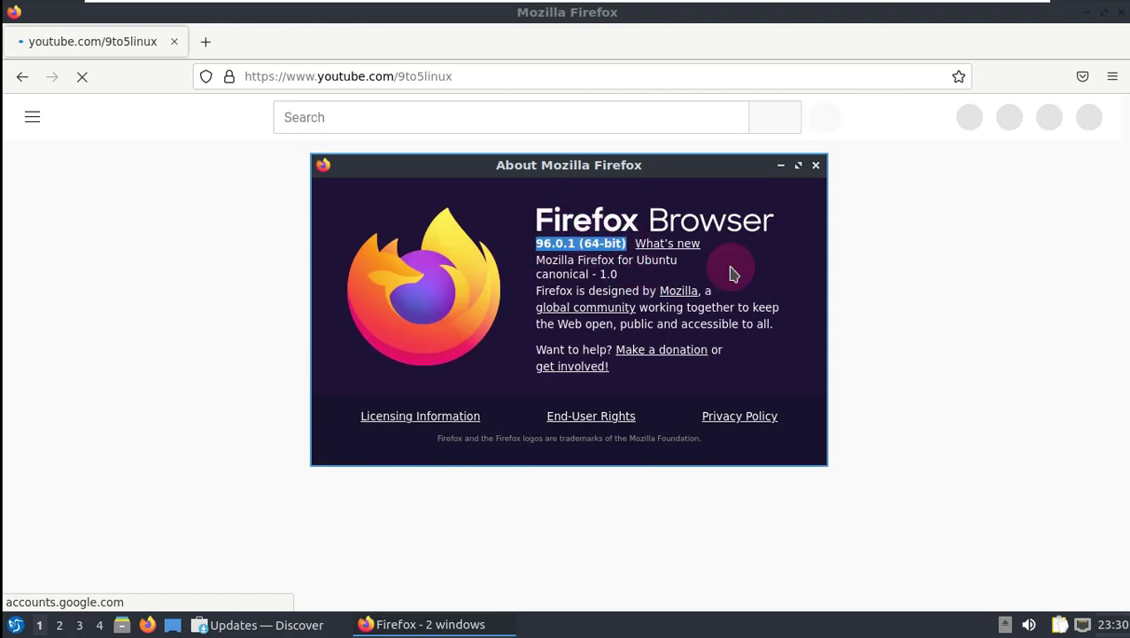
click(817, 165)
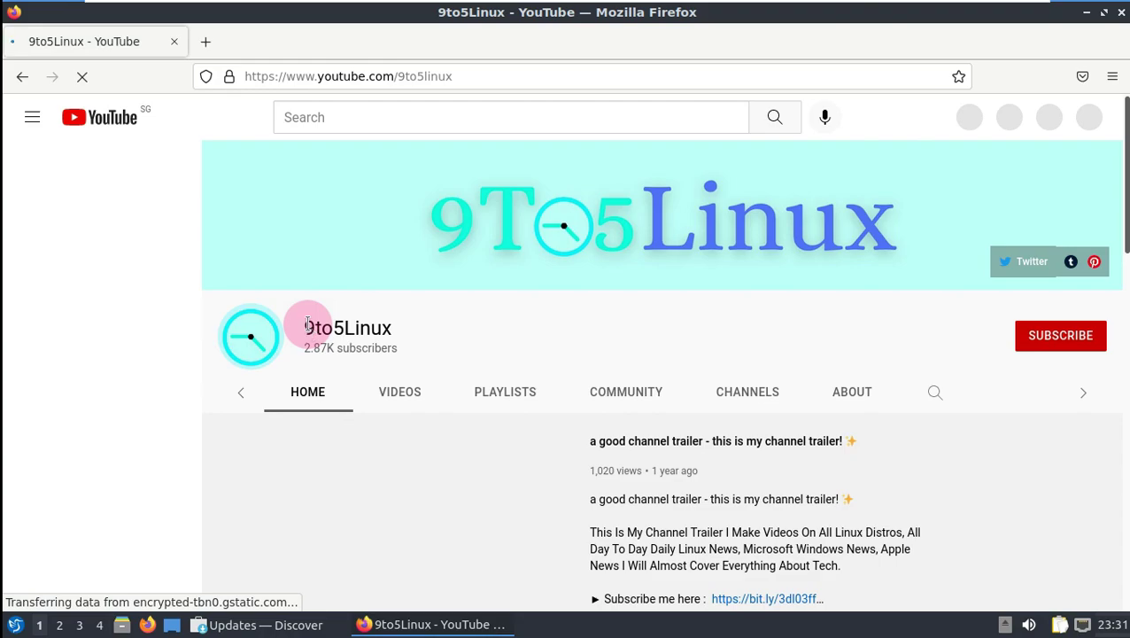
- Highlight the 9to5Linux channel's name and try the playback controls and seek bar of its trailer
double_click(307, 325)
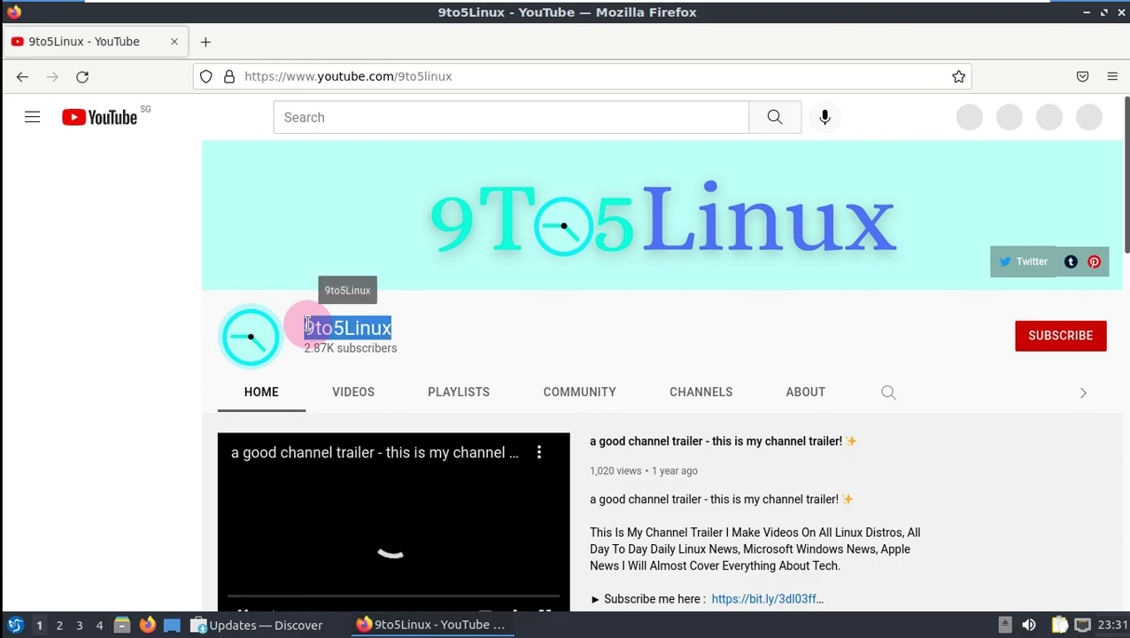
click(558, 330)
scroll(560, 323, down, 2)
click(240, 522)
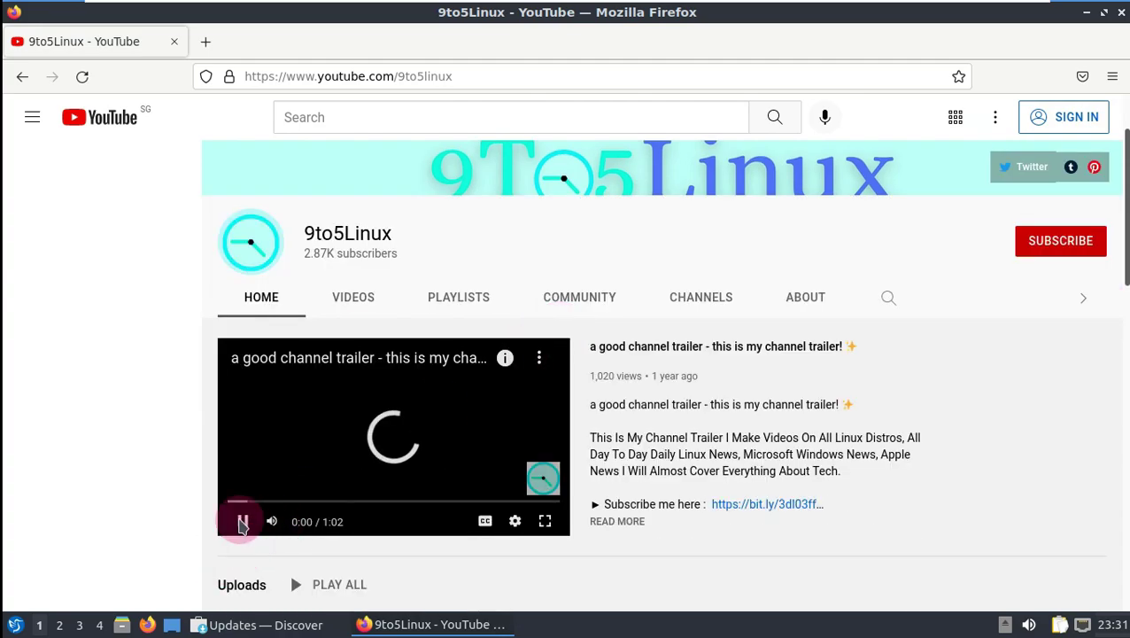
click(285, 504)
- Open the channel's About page and highlight its weekly schedule, checking Discover's update progress in between
click(805, 299)
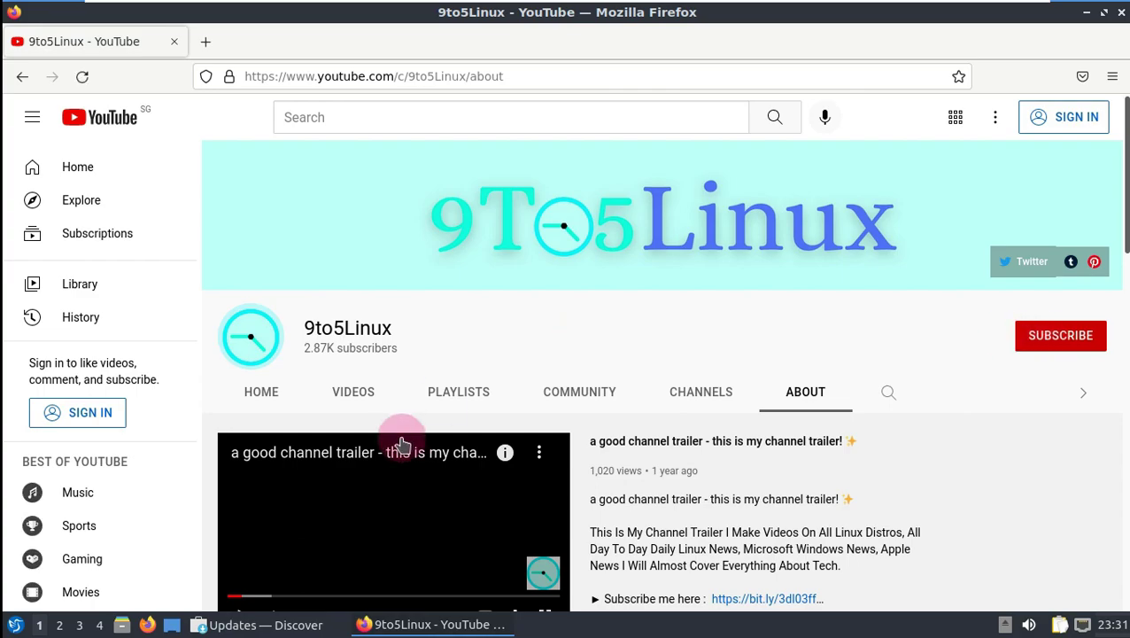
click(298, 623)
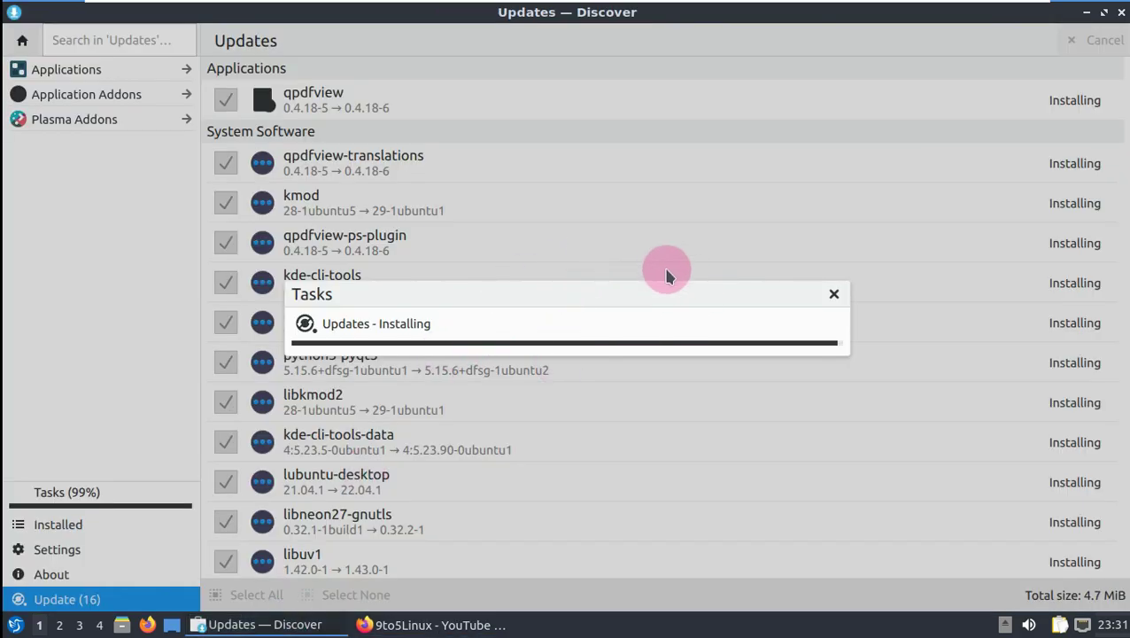
click(443, 622)
scroll(795, 276, down, 4)
drag(754, 303, 528, 334)
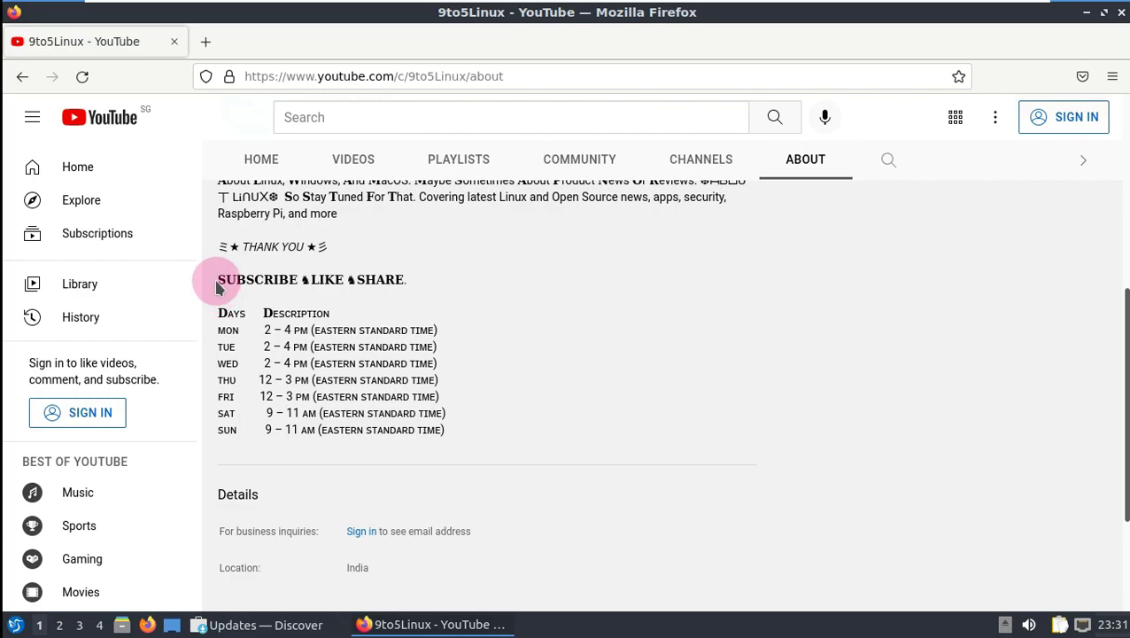
drag(219, 280, 453, 427)
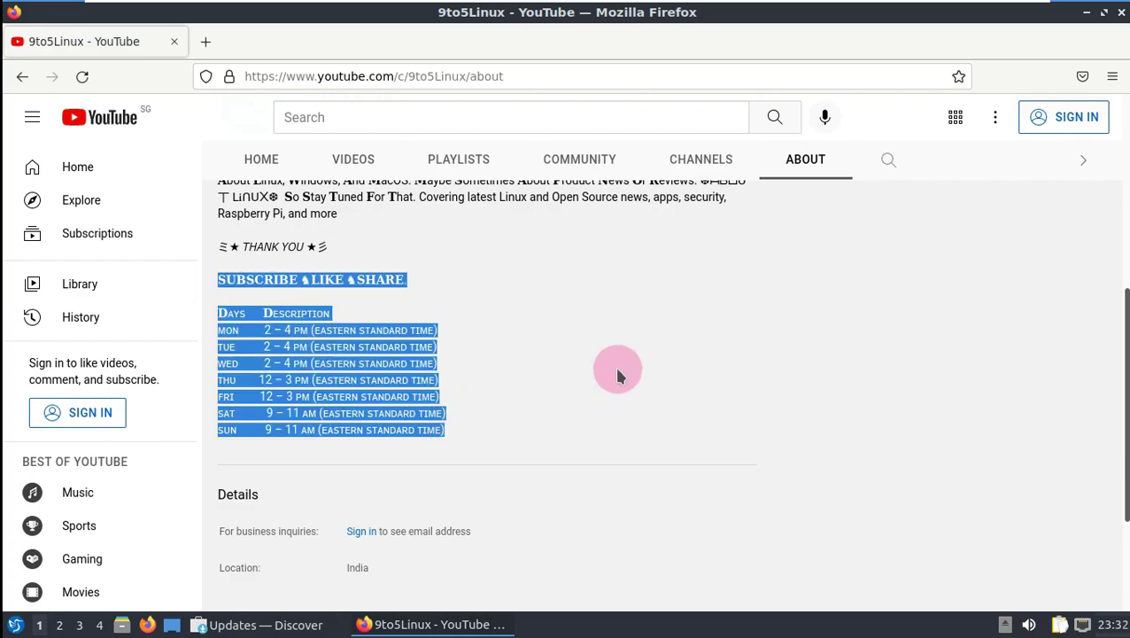
- Try to subscribe to the 9to5Linux channel from its Home page, and close Firefox
scroll(730, 362, up, 5)
click(264, 392)
click(1040, 350)
click(828, 489)
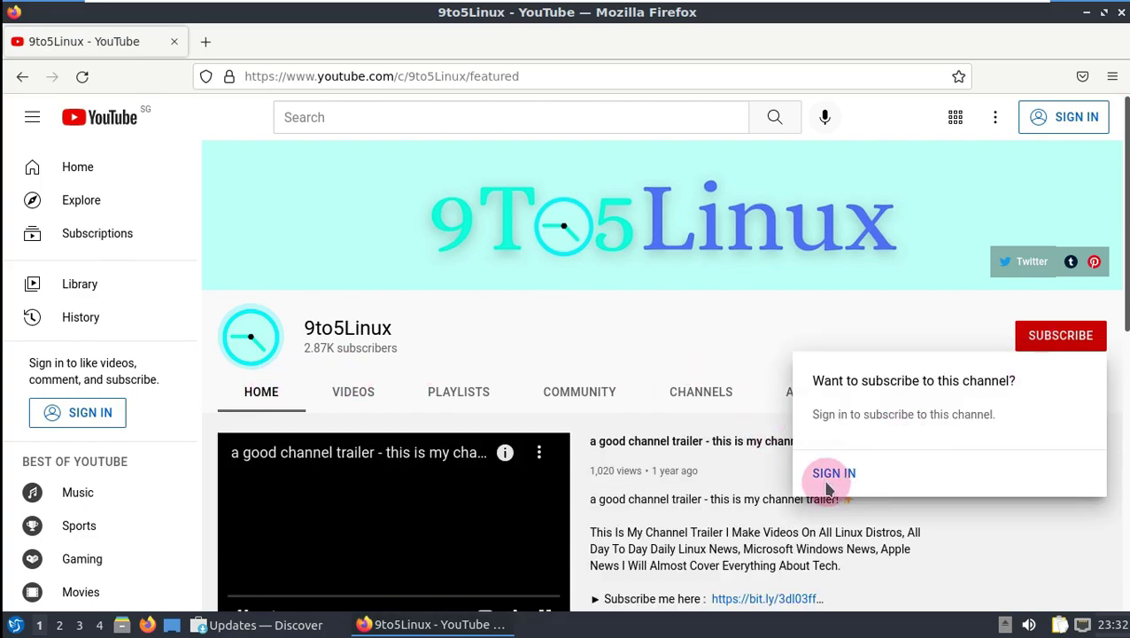
click(1107, 16)
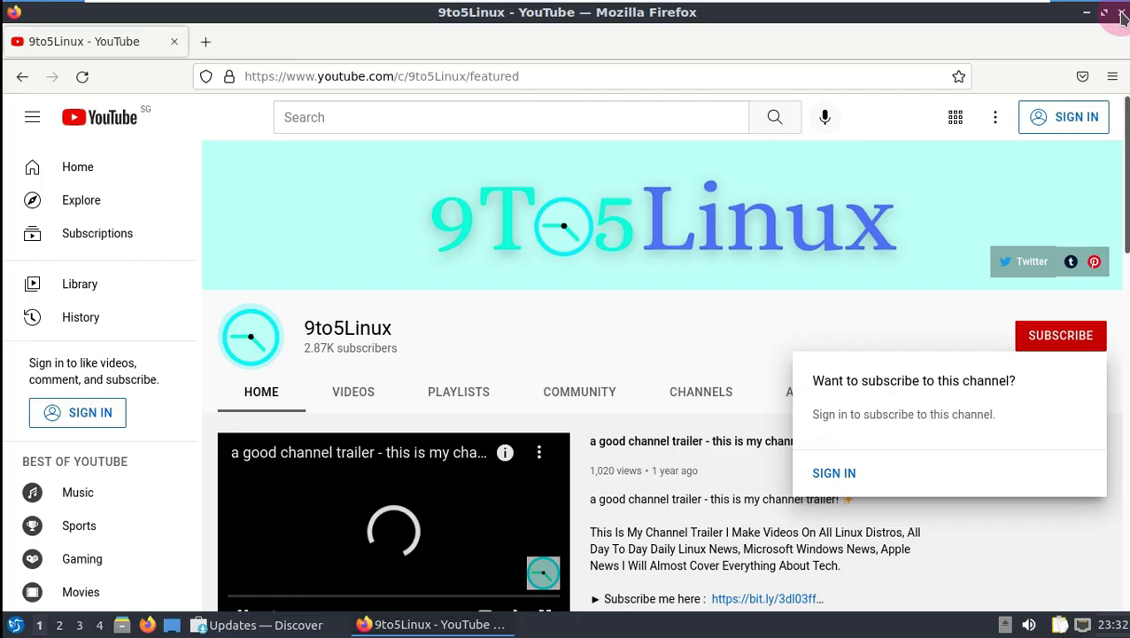
click(1121, 16)
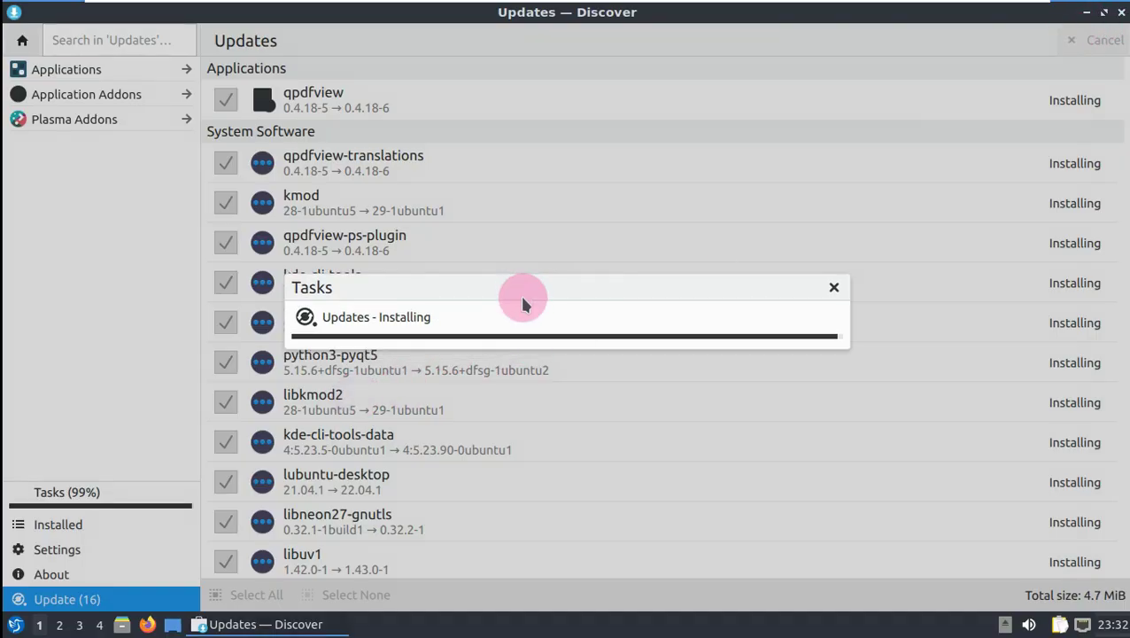
- Dismiss Discover's task progress view, minimize and restore the window, and reopen the task progress
click(521, 291)
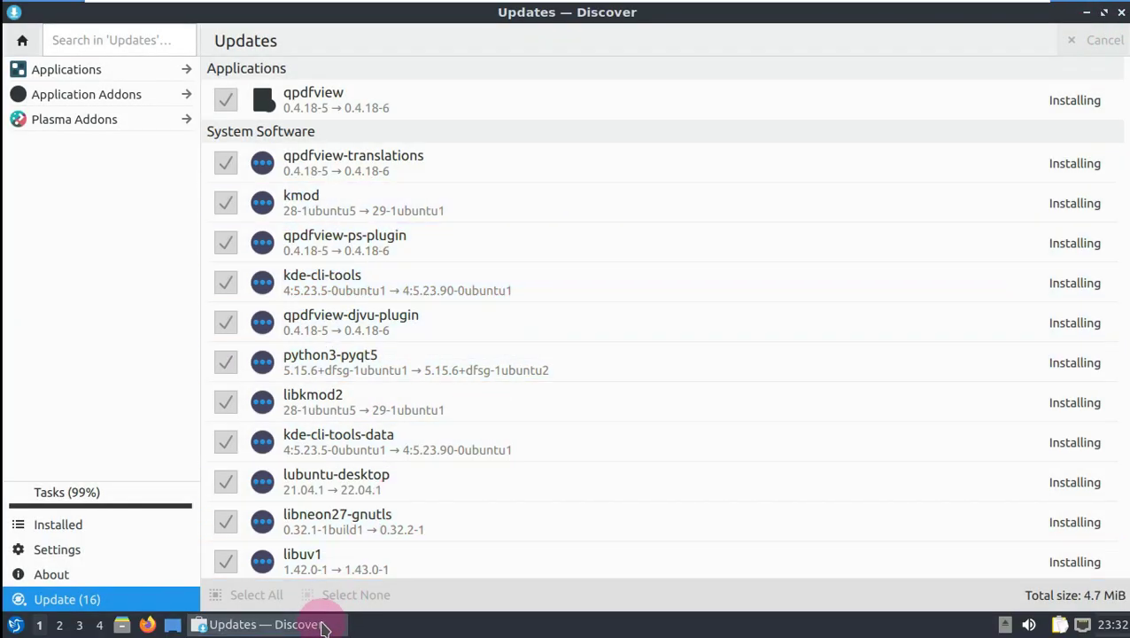
click(321, 625)
click(295, 625)
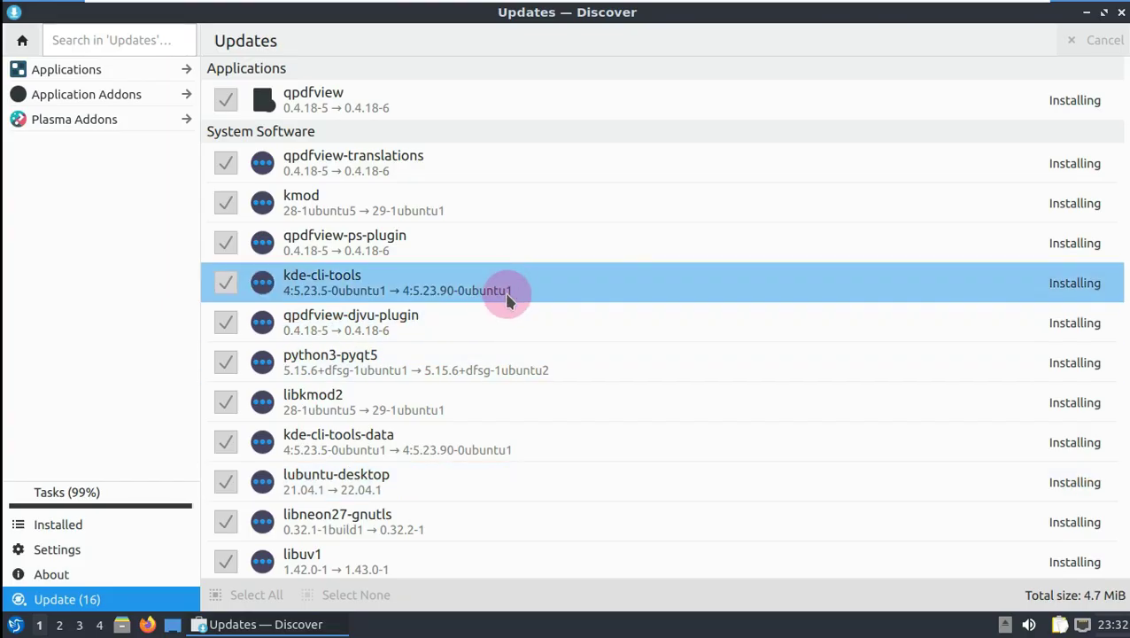
click(124, 496)
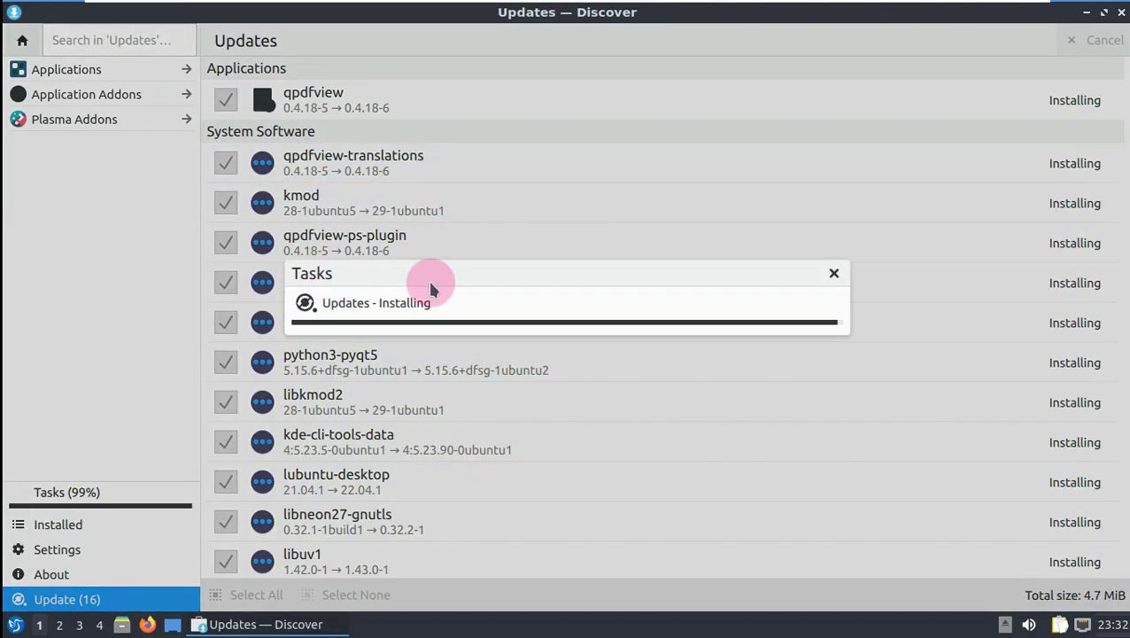
- Shut down the Lubuntu system and confirm switching off the computer
click(16, 625)
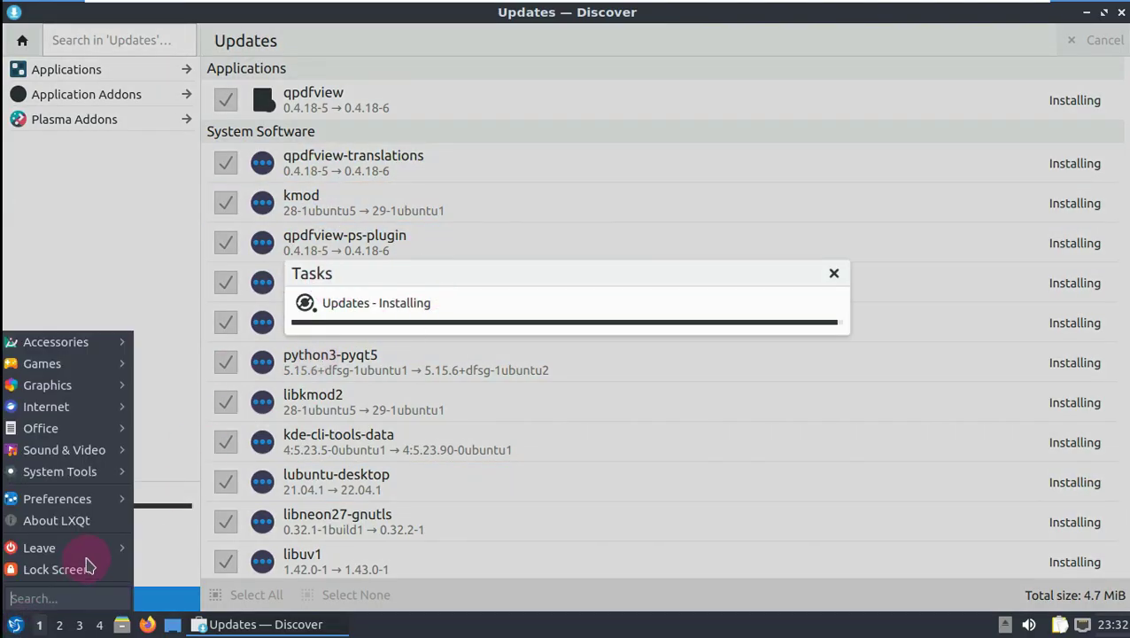
mouse_move(107, 546)
click(207, 586)
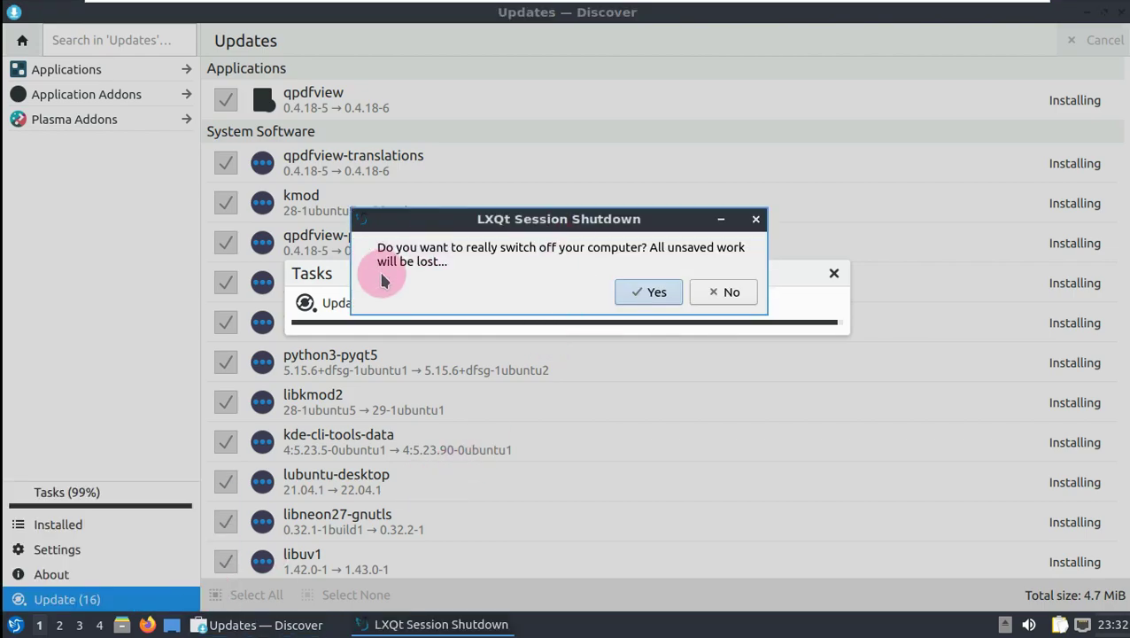
click(649, 288)
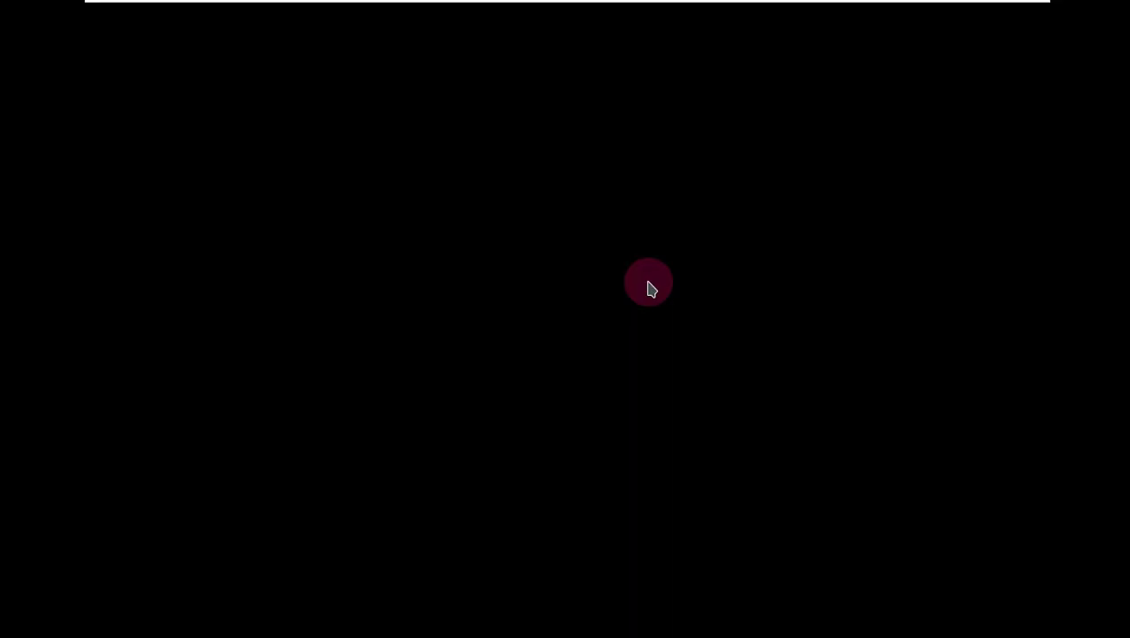